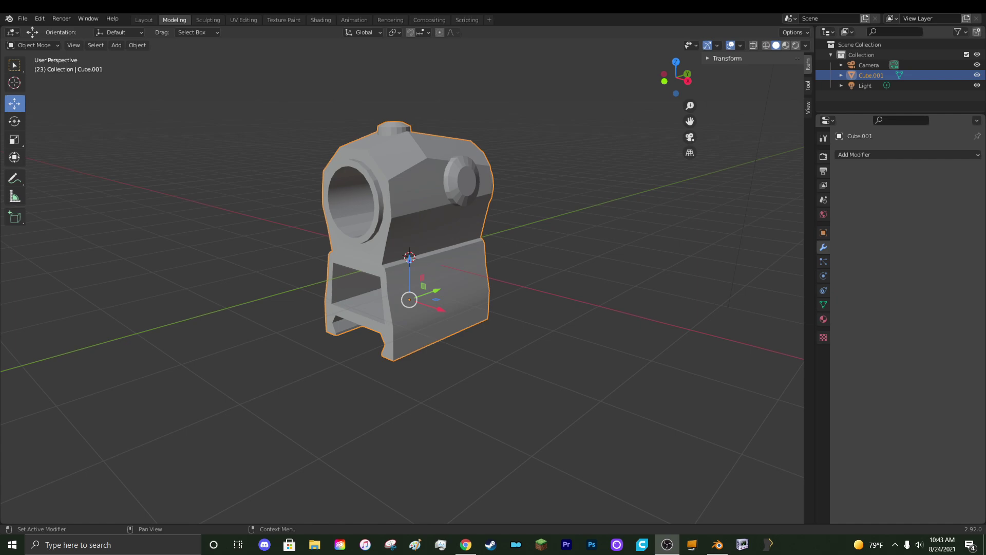
Step: Examine the weapon sight model's sides, front ring, side knob and rail mount from several angles
middle_drag(516, 408, 559, 403)
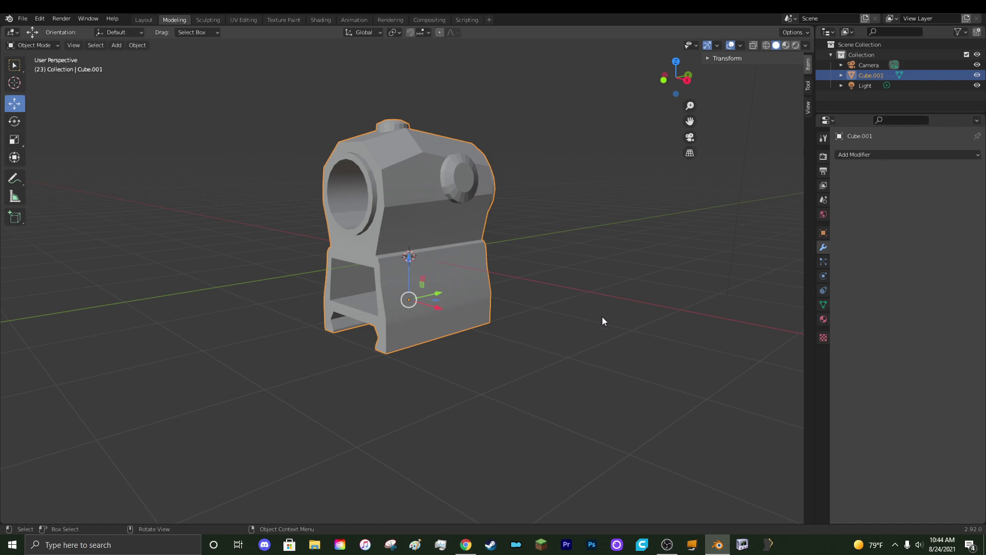
middle_drag(621, 359, 648, 356)
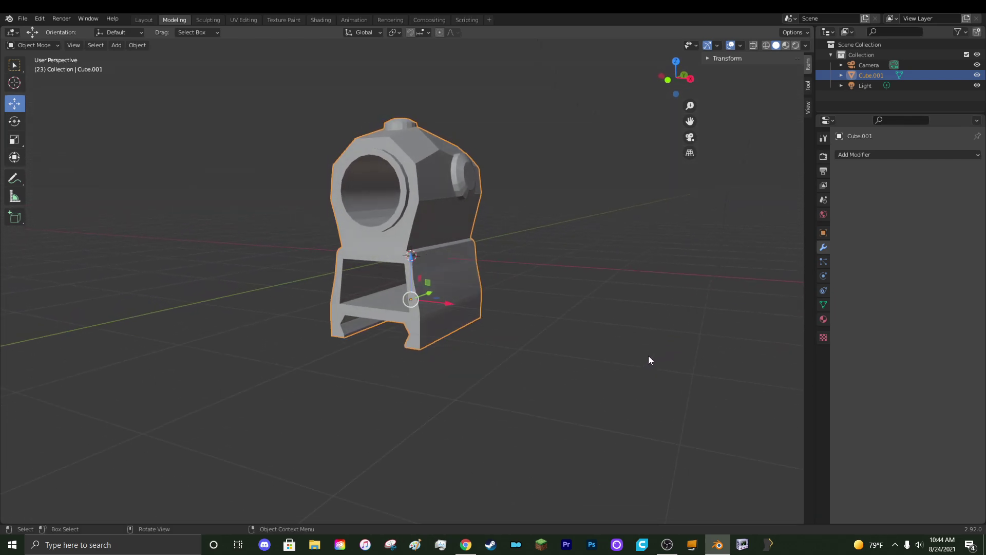
middle_drag(570, 392, 549, 398)
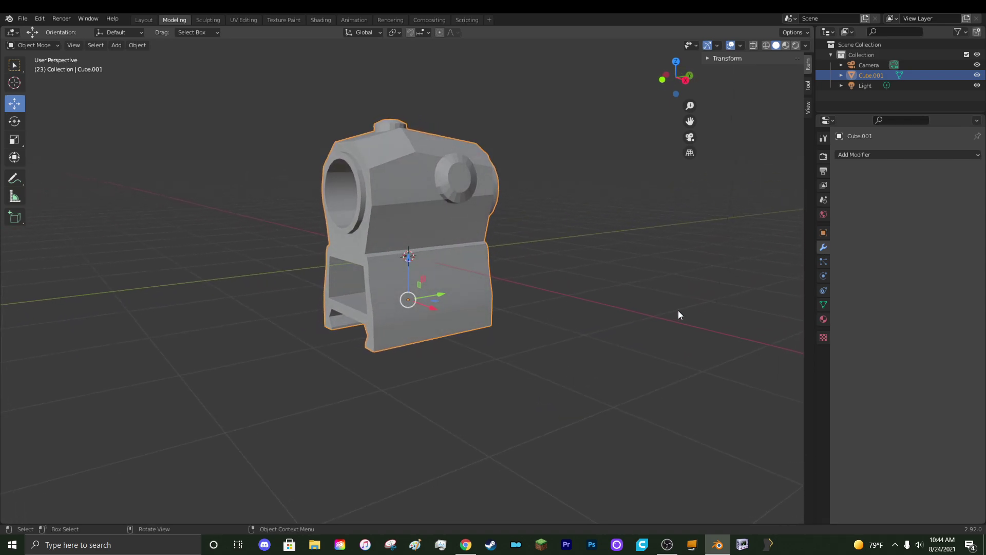
middle_drag(702, 337, 615, 338)
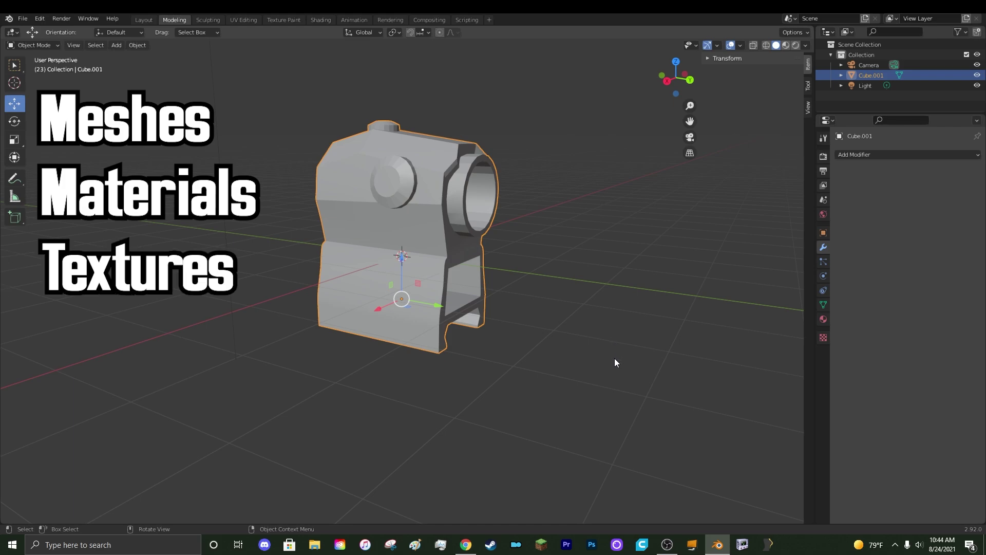
middle_drag(509, 370, 667, 376)
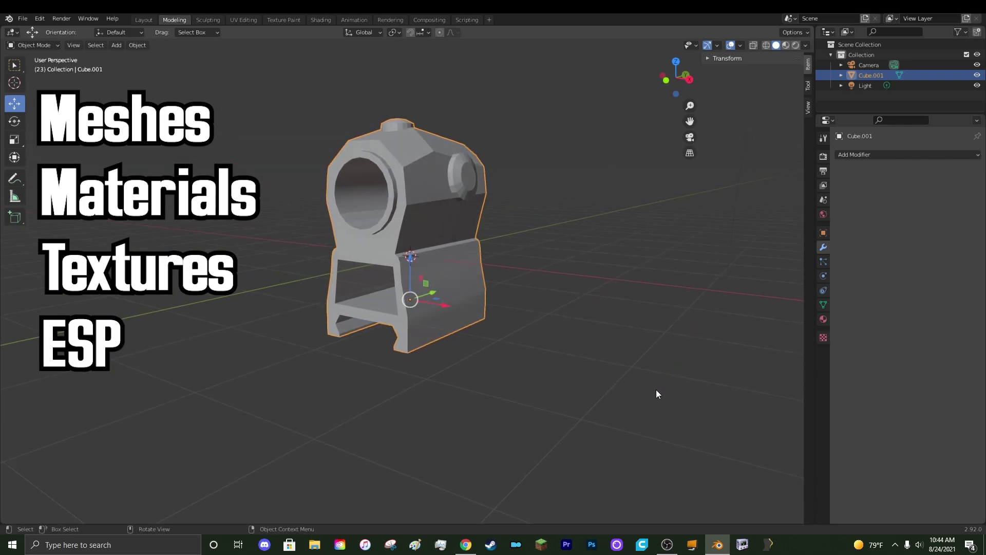
middle_drag(695, 328, 554, 330)
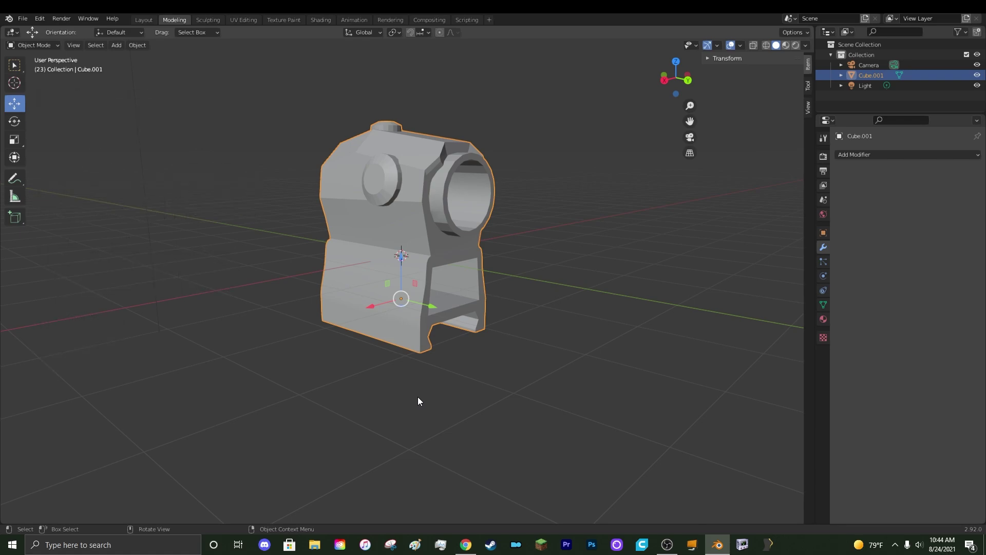
middle_drag(424, 384, 570, 389)
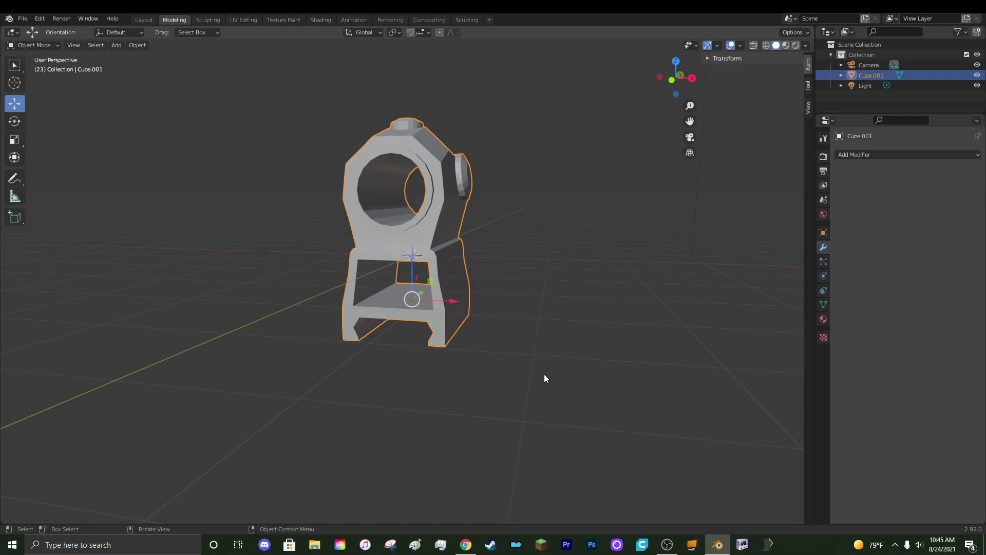
middle_drag(544, 378, 423, 360)
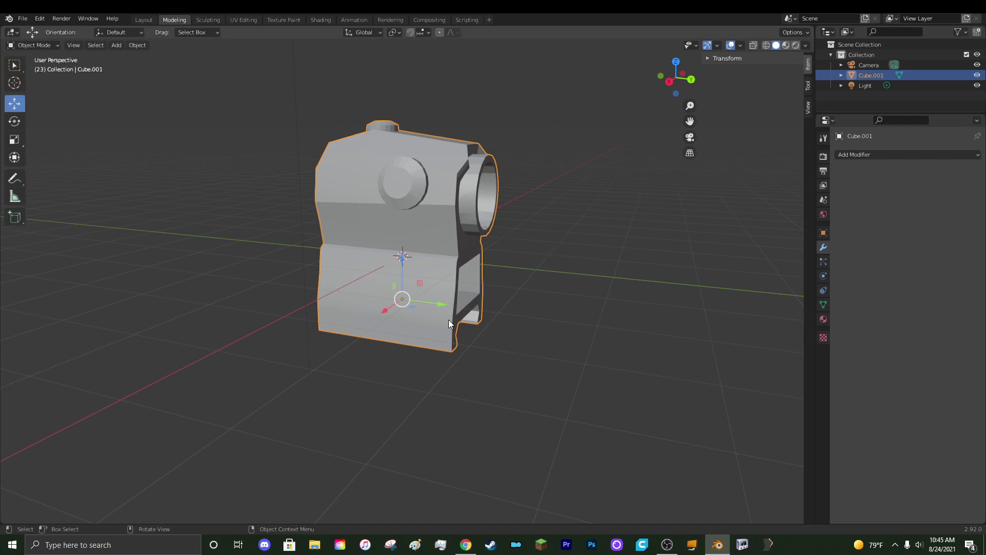
middle_drag(512, 379, 564, 401)
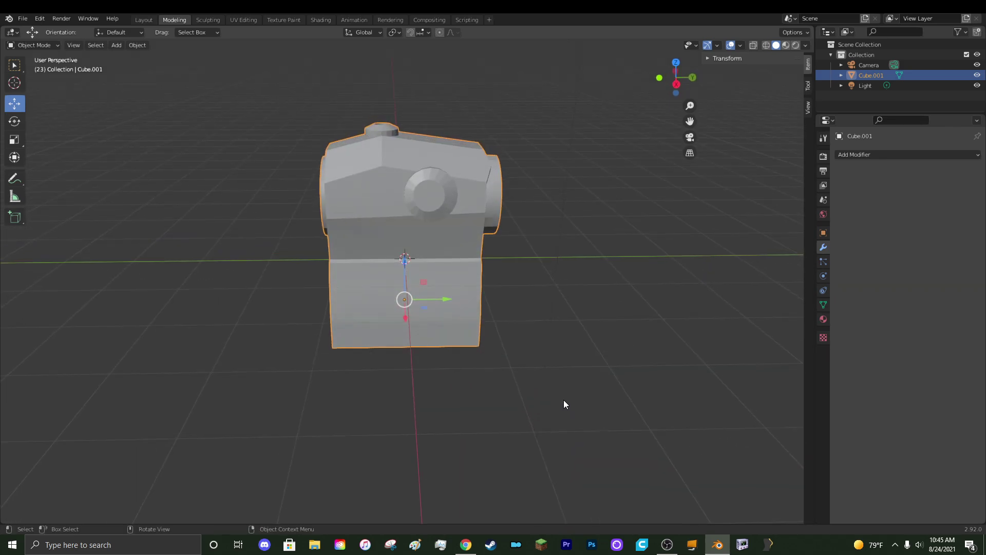
mouse_move(576, 365)
middle_down()
mouse_move(539, 341)
mouse_move(582, 351)
middle_up()
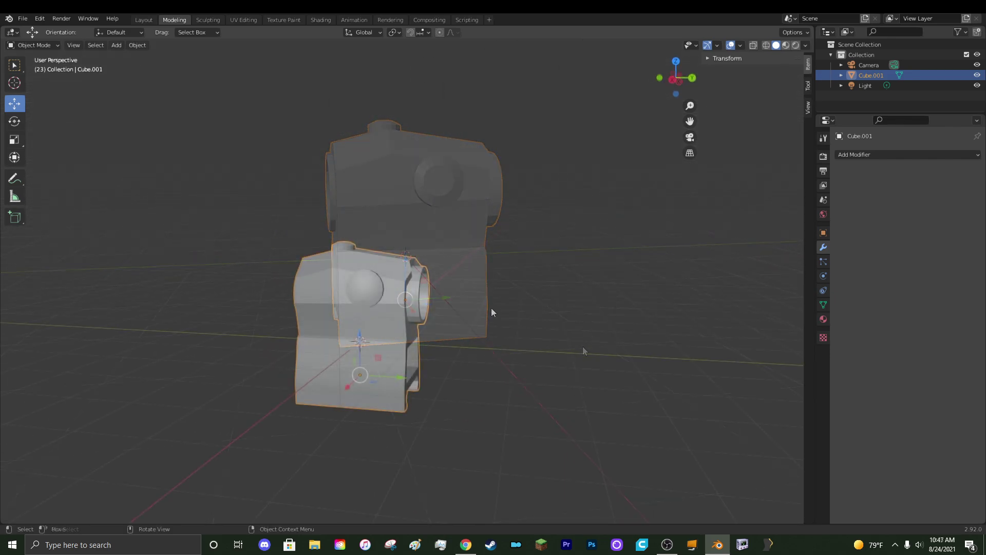
middle_drag(534, 364, 495, 392)
scroll(553, 395, down, 6)
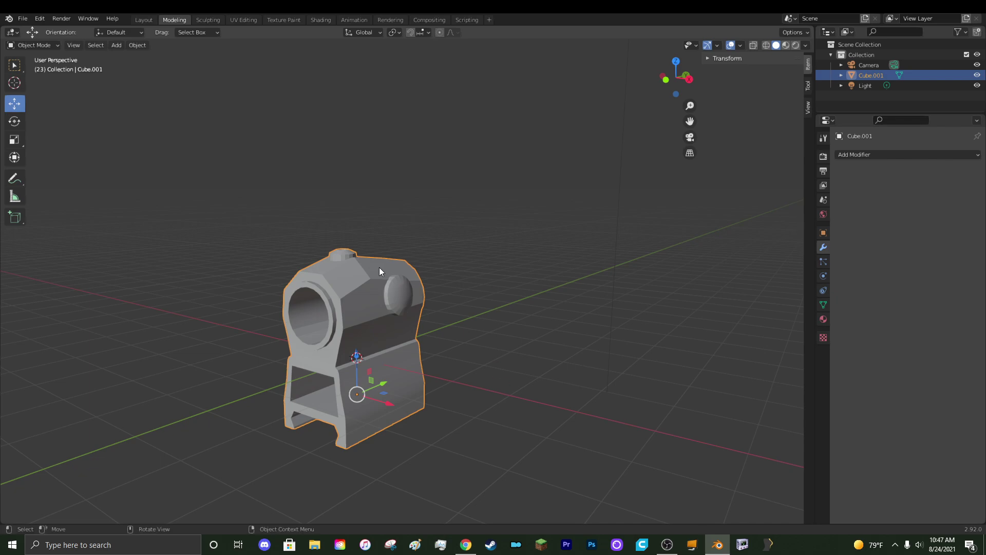
mouse_move(448, 364)
middle_down()
mouse_move(412, 356)
mouse_move(450, 365)
middle_up()
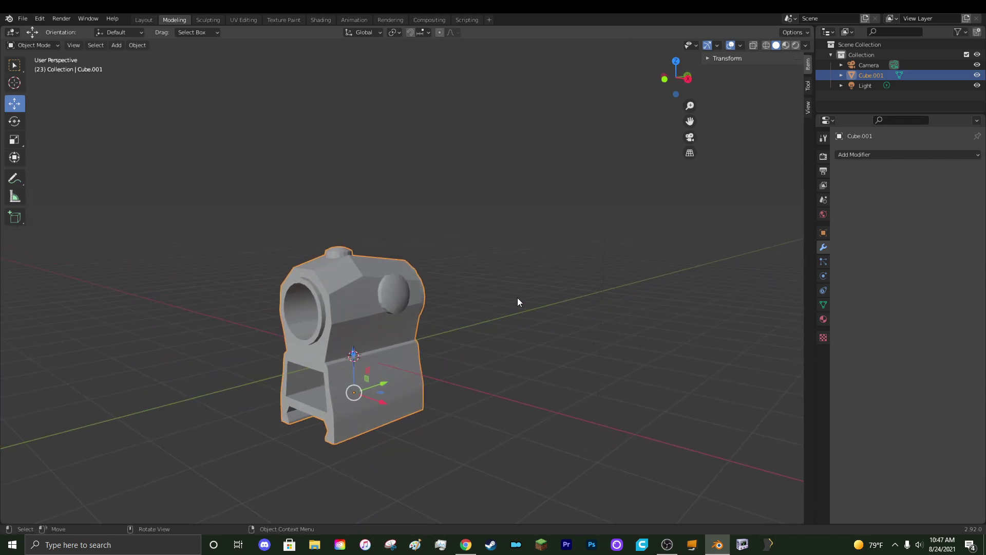
Step: Add a Triangulate modifier to the sight model with Shortest Diagonal and Beauty methods, and apply it
click(884, 156)
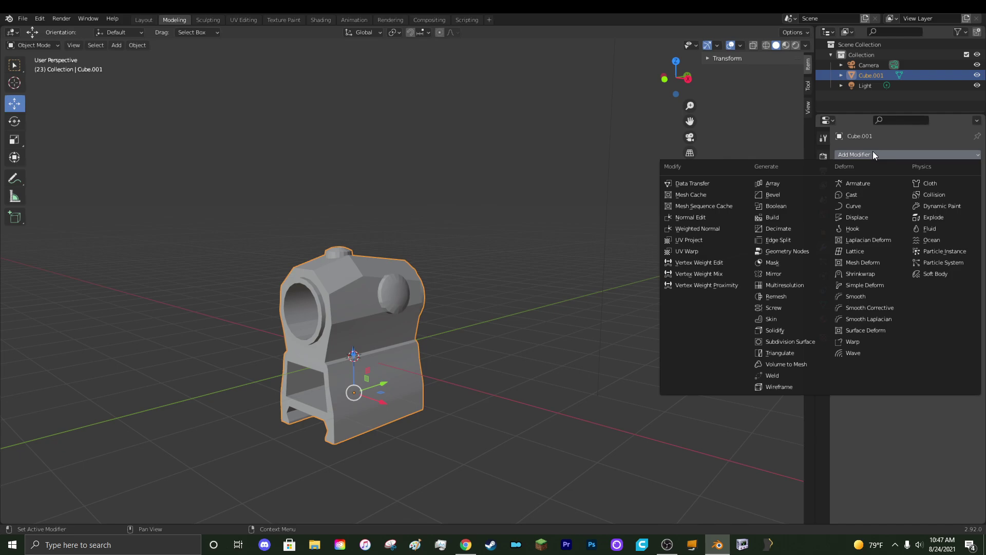
click(787, 351)
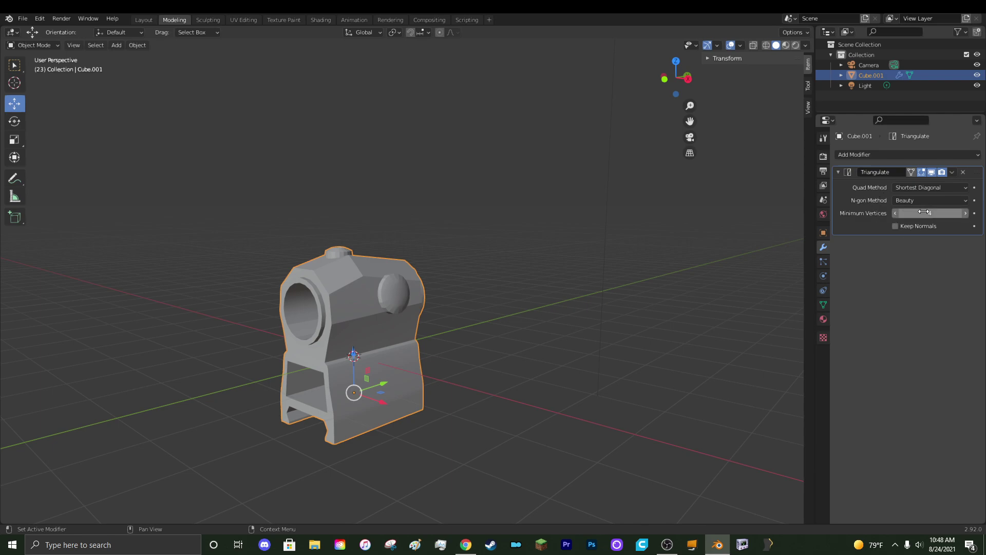
click(952, 172)
click(940, 184)
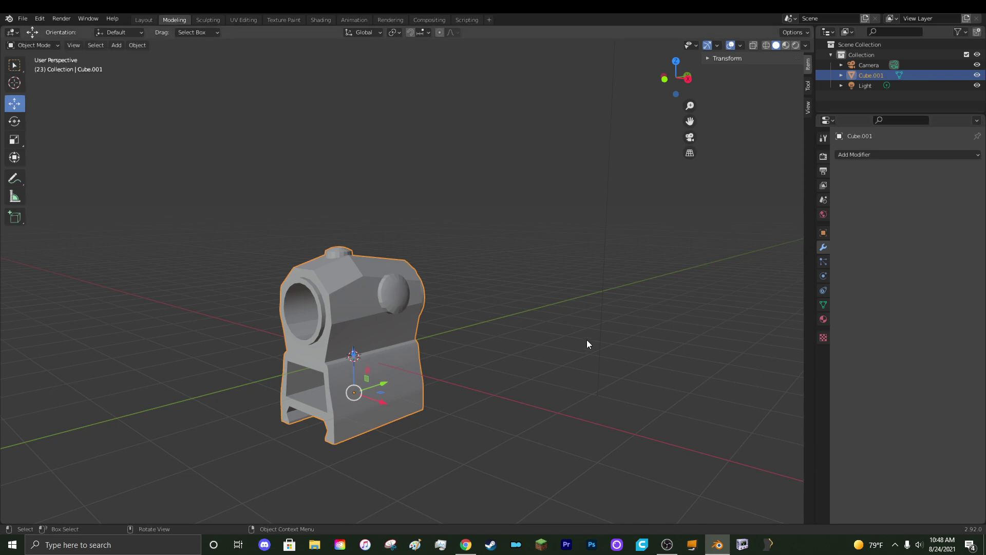
Step: Inspect the sight's triangulated topology in Edit Mode, then return to Object Mode and deselect the model
key(Tab)
middle_drag(586, 340, 539, 366)
scroll(538, 366, up, 6)
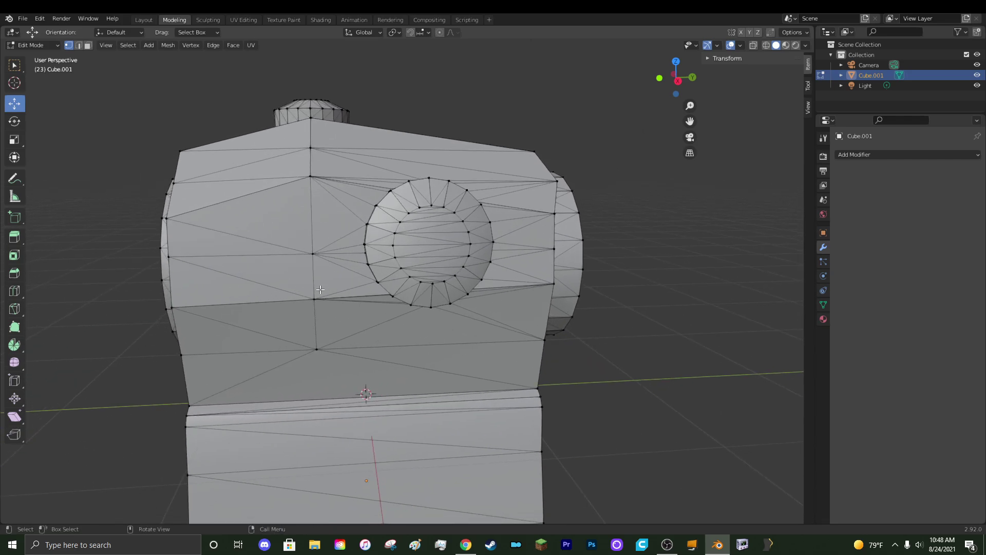
middle_drag(257, 301, 412, 265)
scroll(456, 323, down, 4)
middle_drag(456, 323, 514, 370)
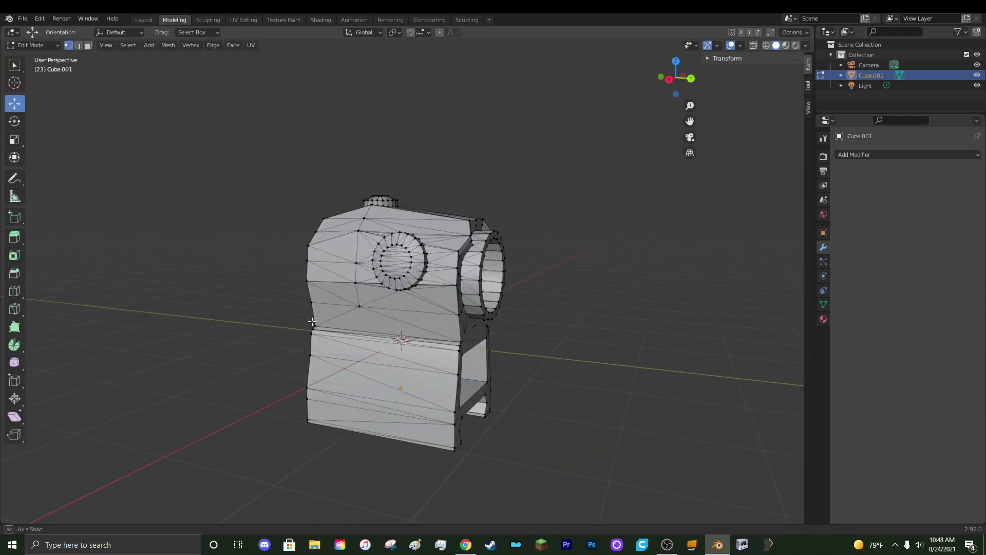
key(Tab)
click(528, 373)
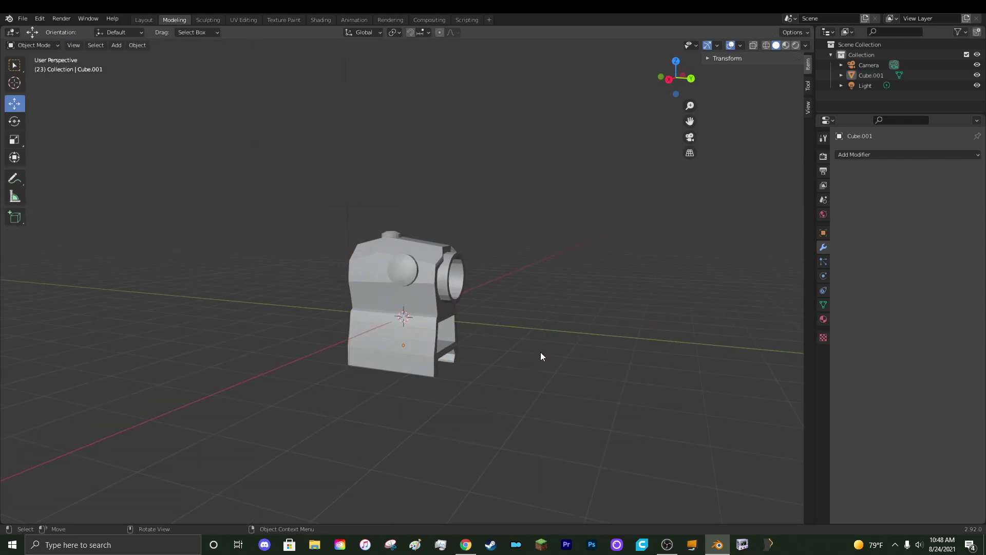
Step: Examine the deselected sight model's shape and surfaces from its open ring end and side
middle_drag(534, 342, 465, 354)
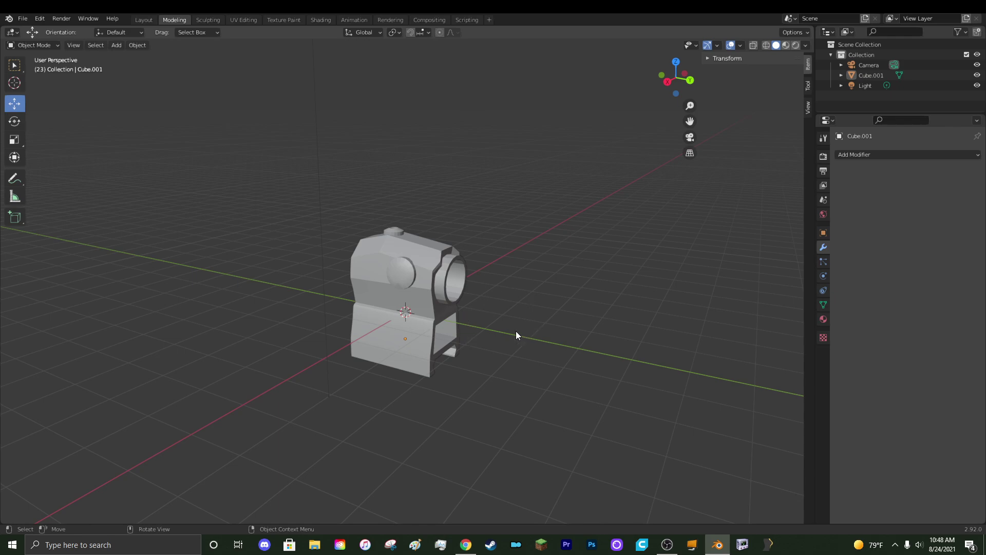
middle_drag(504, 335, 478, 347)
scroll(491, 362, up, 3)
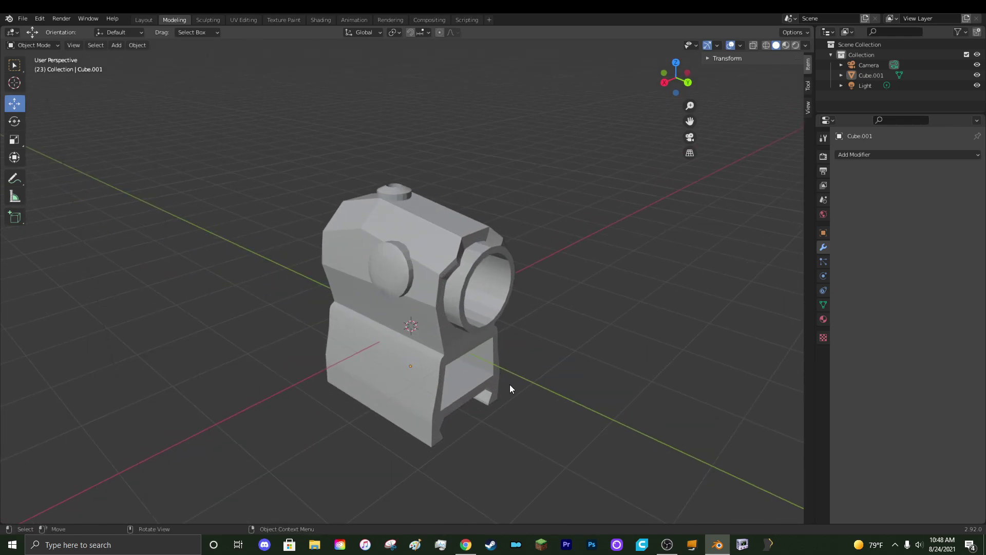
middle_drag(510, 385, 517, 364)
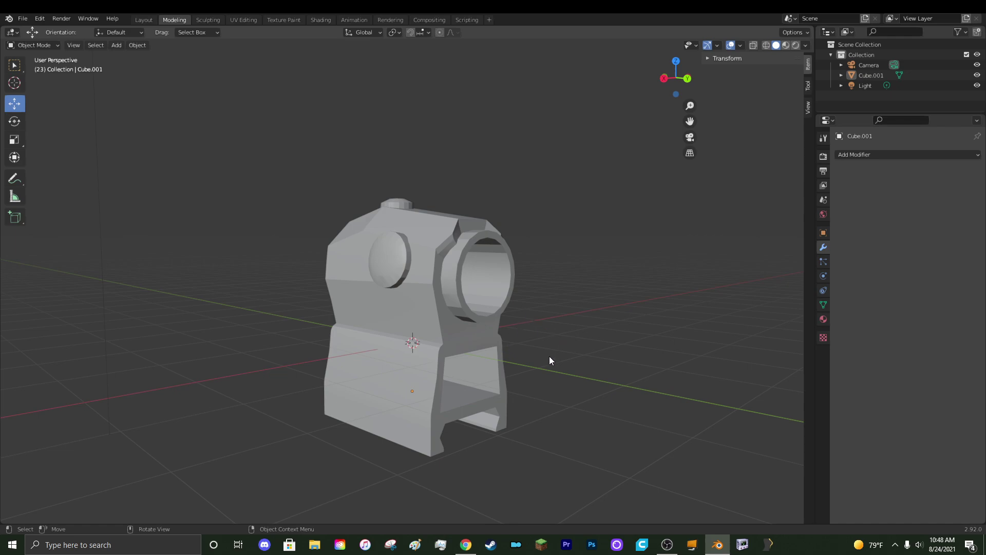
middle_drag(550, 360, 589, 330)
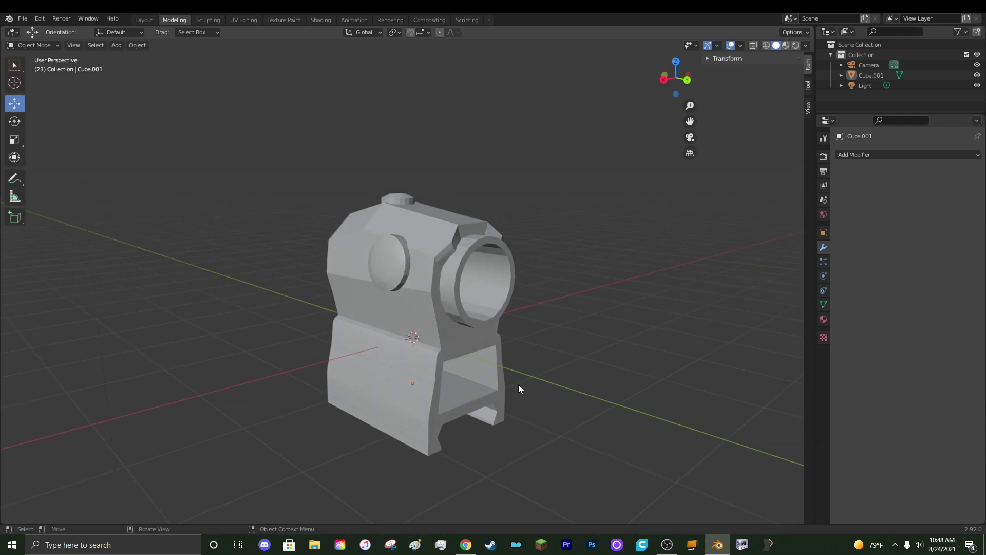
scroll(526, 380, down, 2)
middle_drag(517, 378, 534, 347)
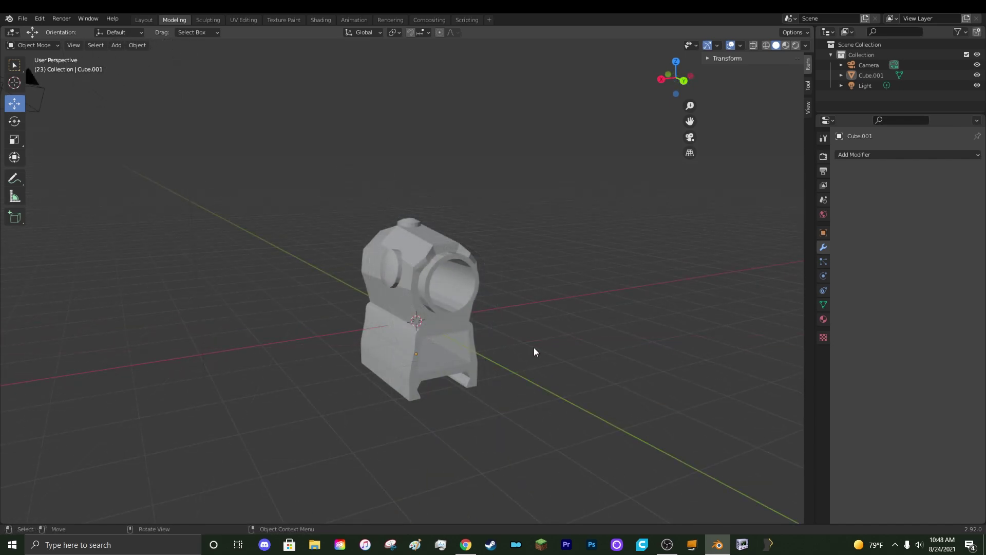
scroll(534, 348, up, 1)
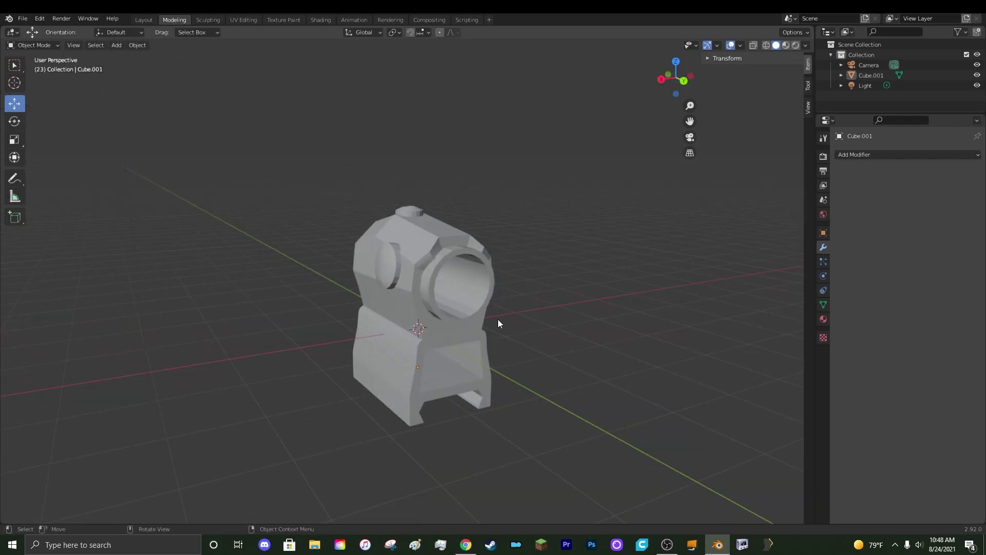
middle_drag(430, 297, 495, 273)
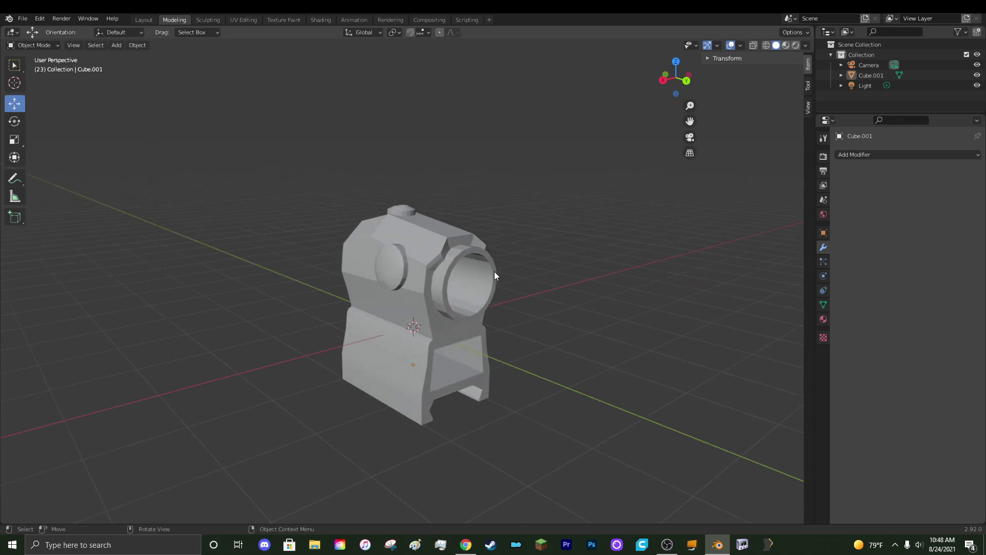
Step: Select the sight model and open it in the UV Editing workspace
click(438, 283)
click(254, 20)
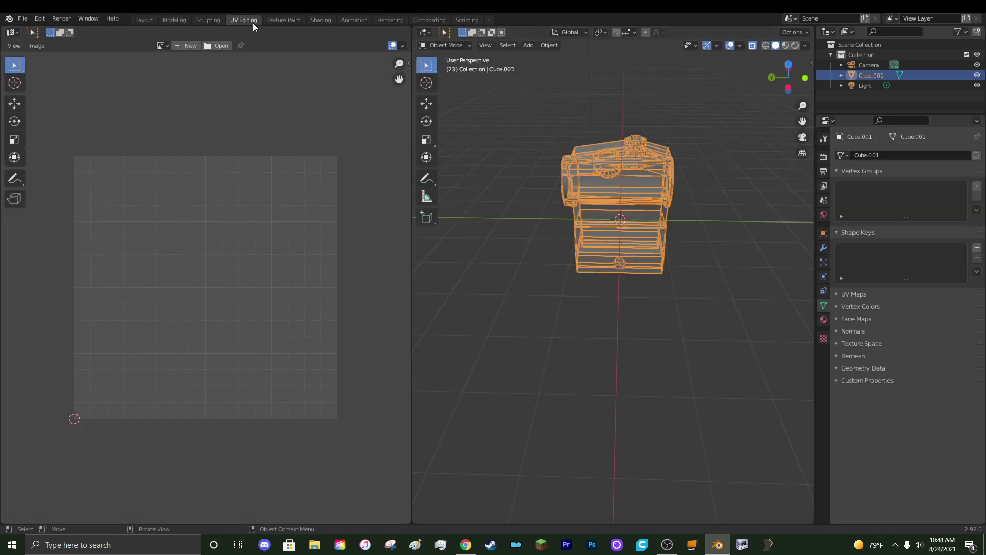
middle_drag(707, 303, 644, 325)
scroll(580, 290, up, 3)
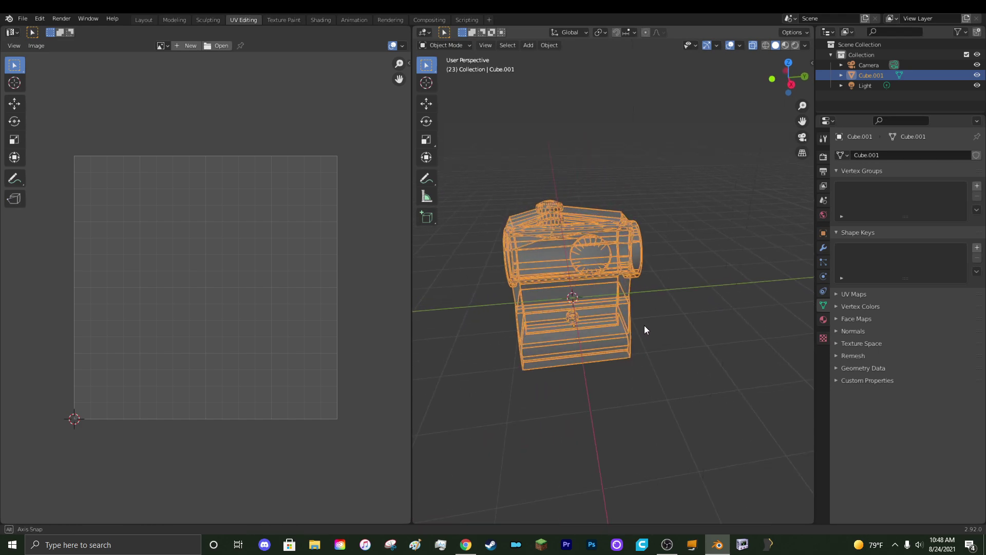
Step: Turn off X-ray display in Object Mode and apply the sight model's scale
click(754, 45)
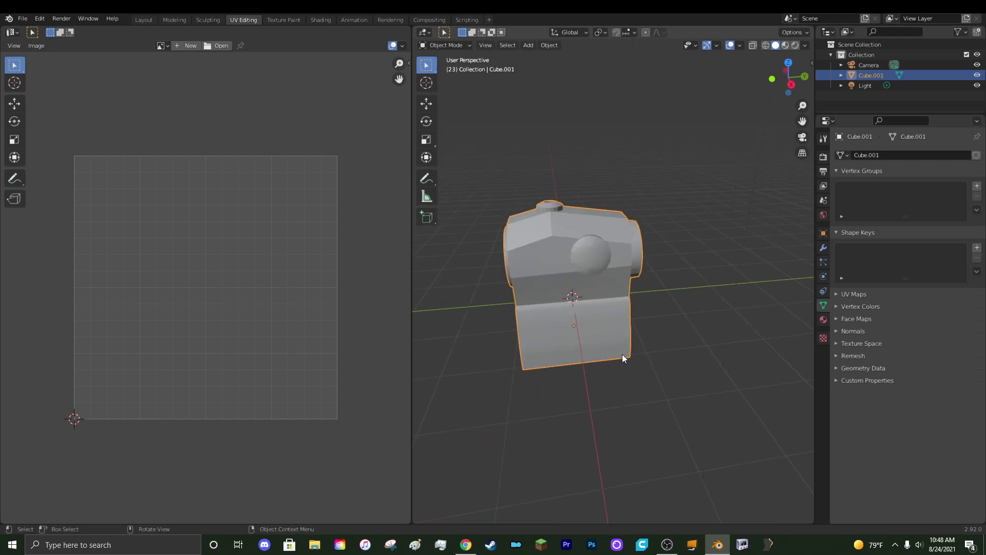
key(ctrl+a)
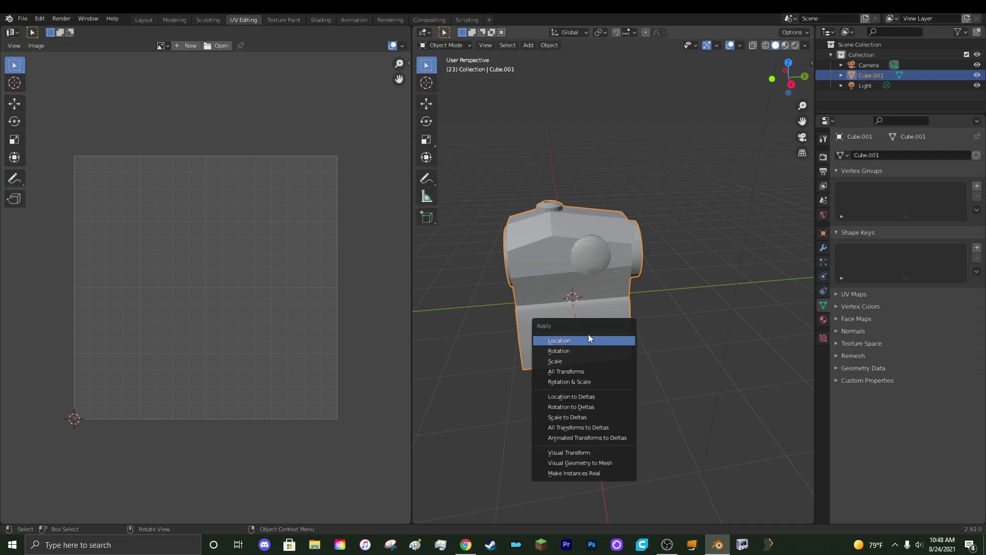
click(569, 360)
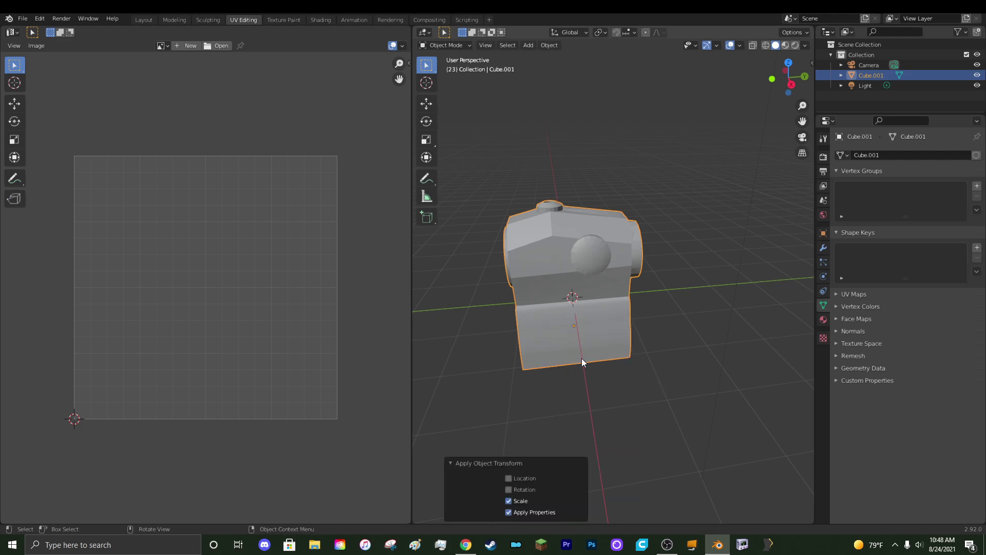
Step: Select the sight's whole mesh in Edit Mode with X-ray on and unwrap it using Smart UV Project, angle limit 66°, island margin 0.000
middle_drag(582, 358, 682, 336)
key(Tab)
click(754, 46)
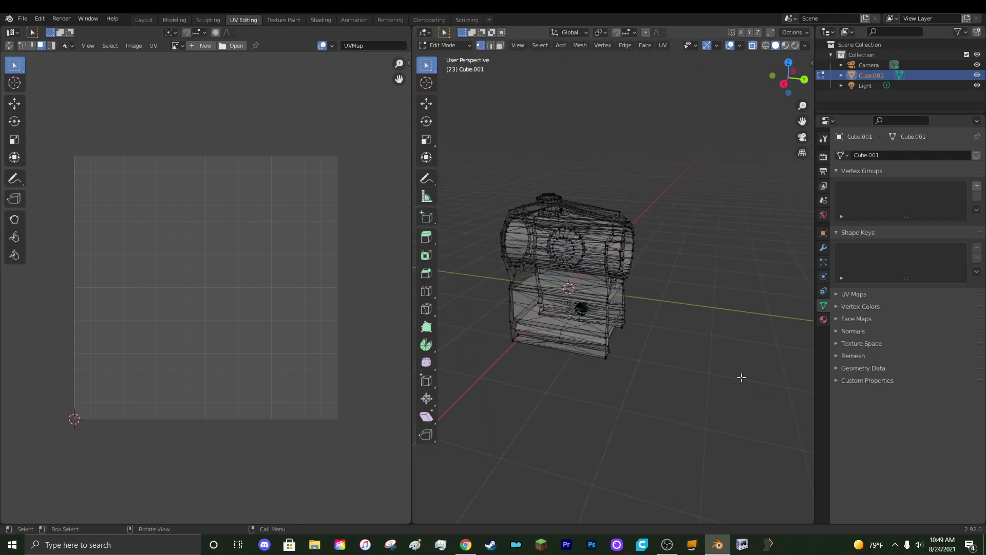
drag(737, 433, 472, 186)
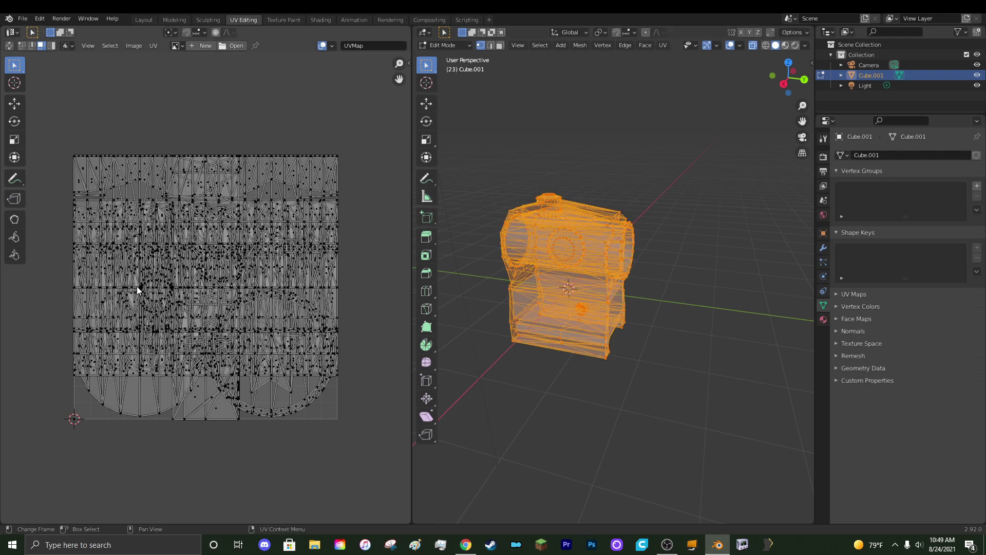
click(662, 46)
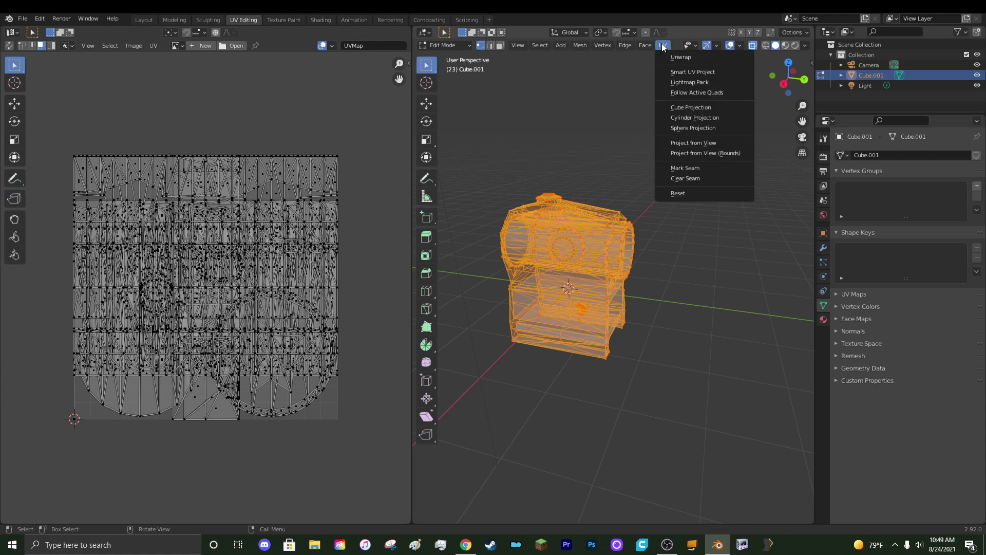
click(714, 71)
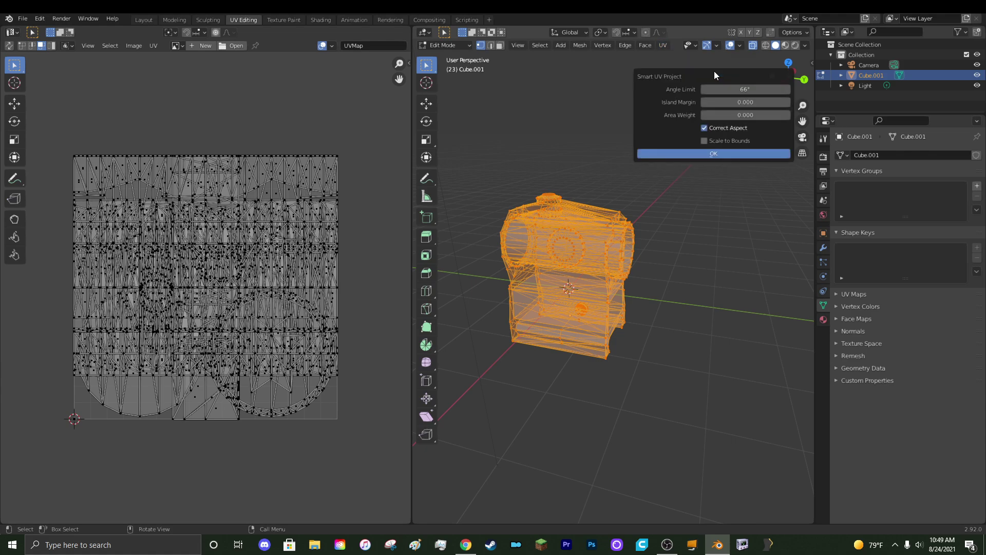
click(713, 153)
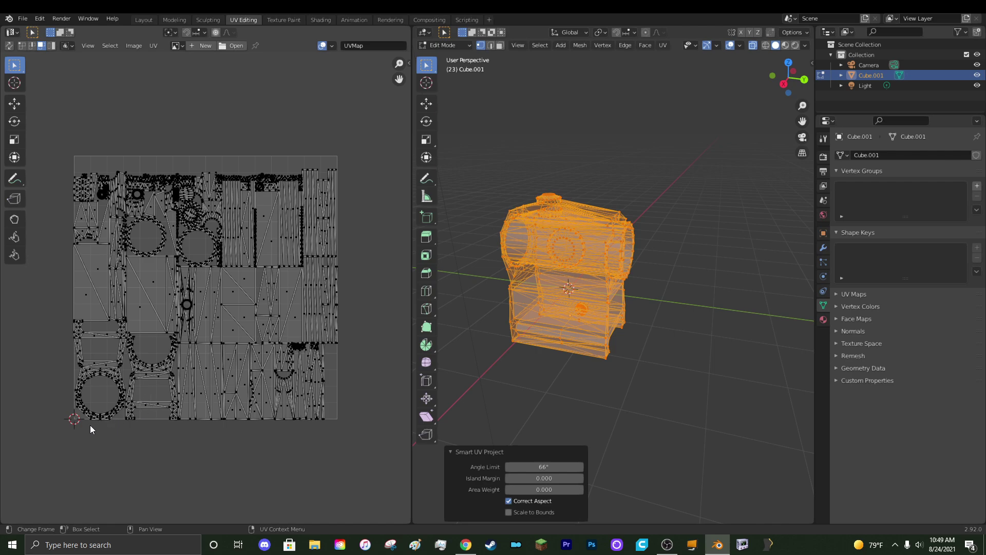
click(383, 184)
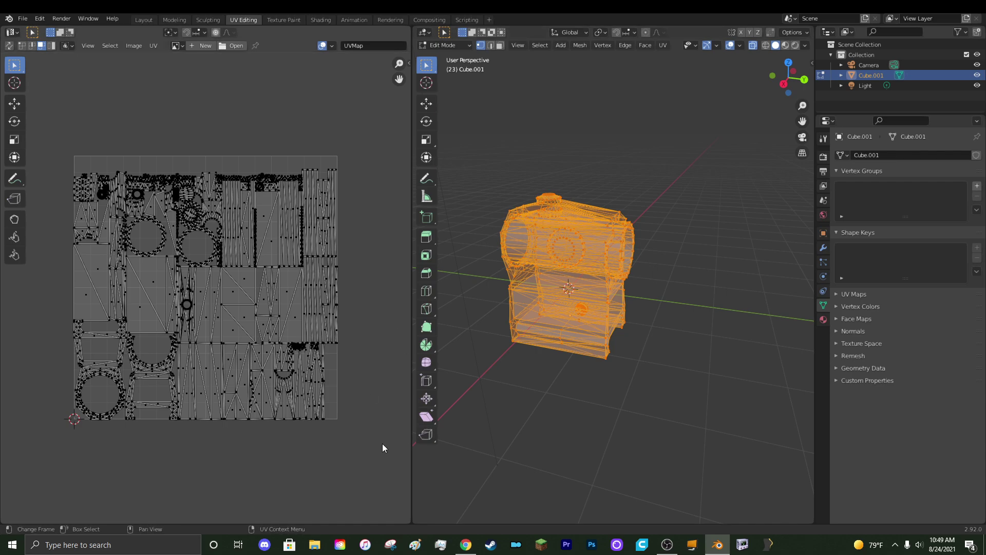
drag(382, 445, 73, 124)
click(154, 46)
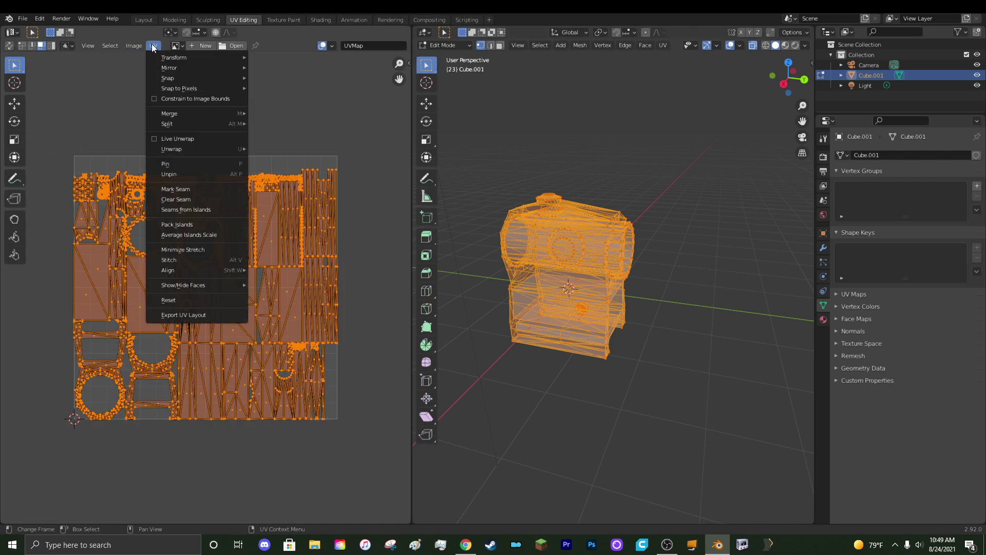
click(191, 314)
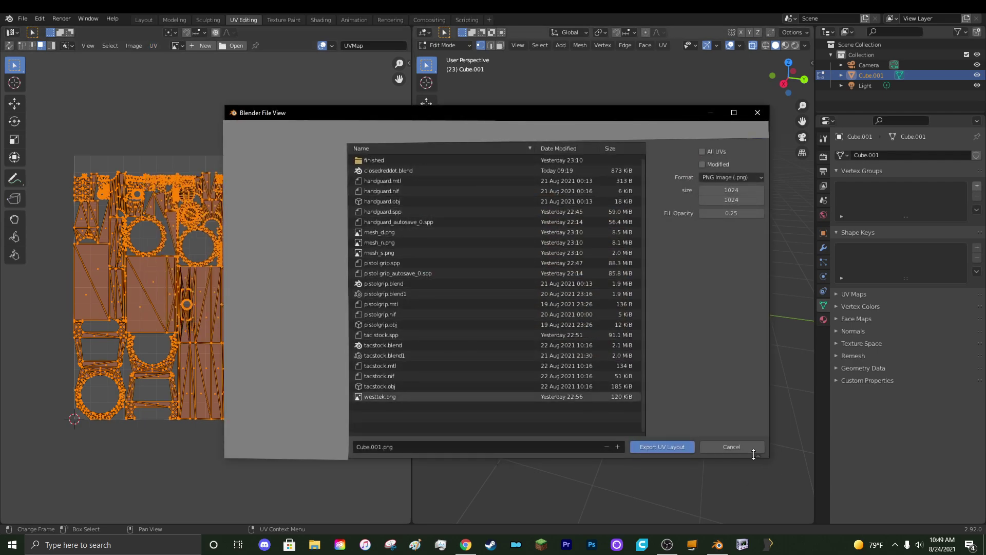
click(736, 448)
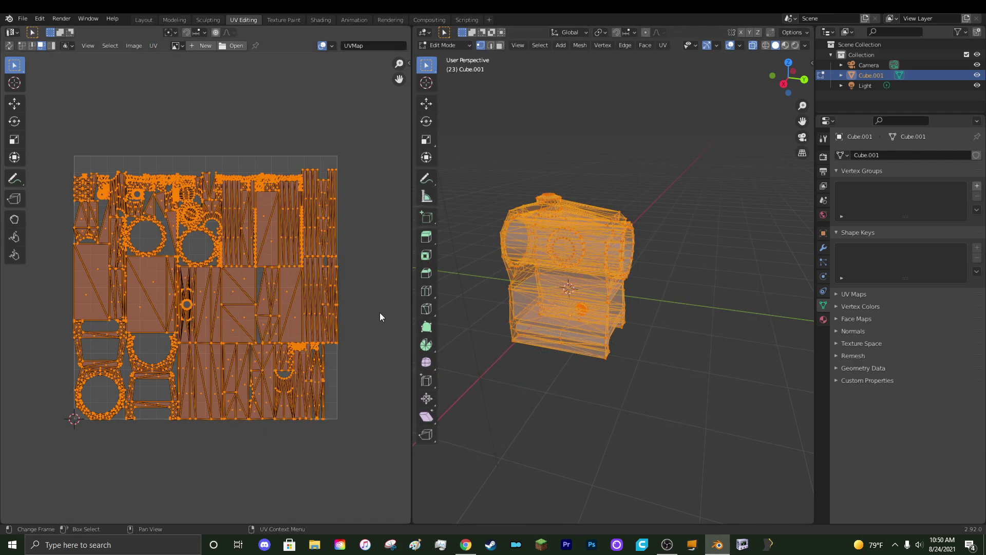
click(379, 315)
Step: Deselect the sight's whole mesh, return to Object Mode and leave the object deselected
scroll(626, 346, down, 2)
click(666, 370)
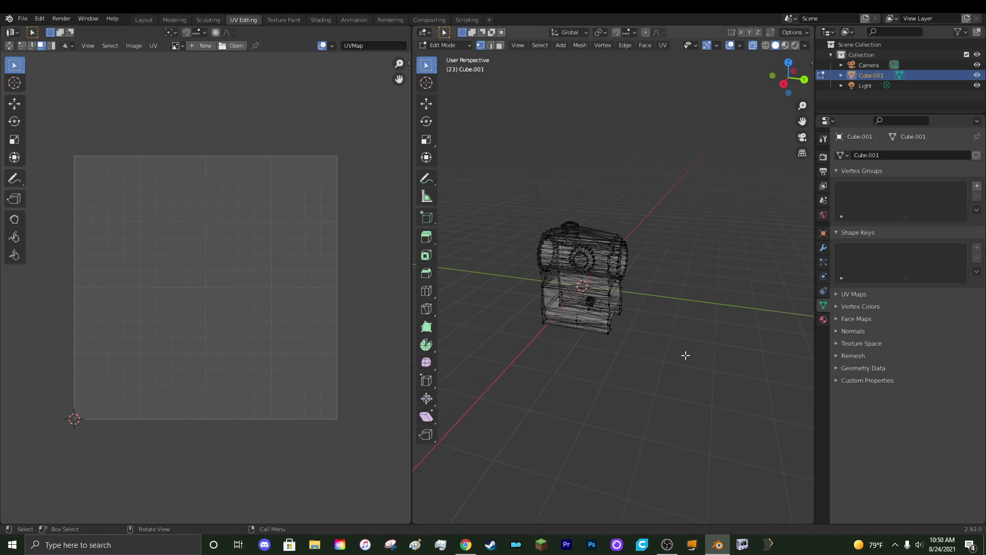
key(Tab)
click(663, 346)
scroll(668, 334, up, 2)
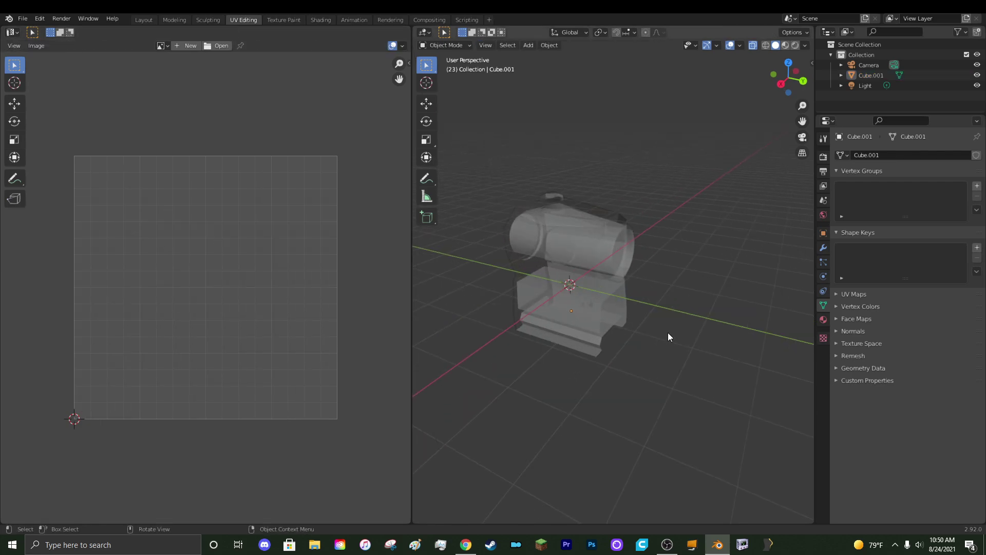
middle_drag(654, 359, 725, 339)
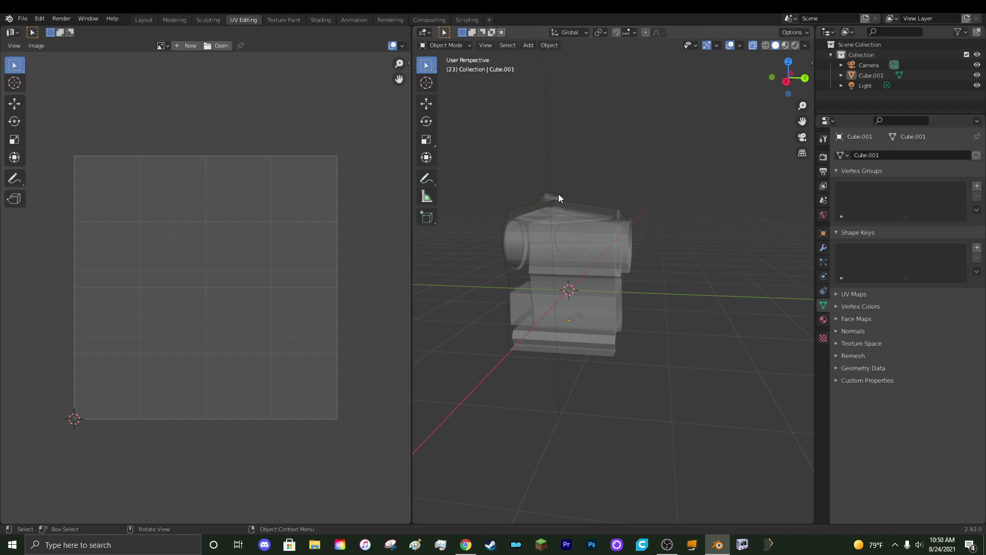
Step: Select the sight model in the Modeling workspace and export it as a Wavefront (.obj) file
click(177, 20)
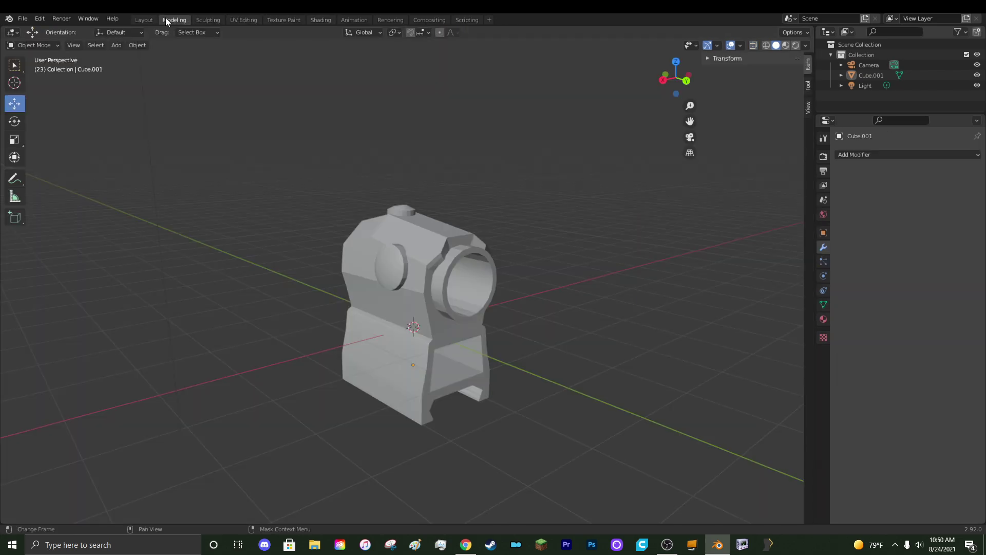
click(386, 243)
click(23, 19)
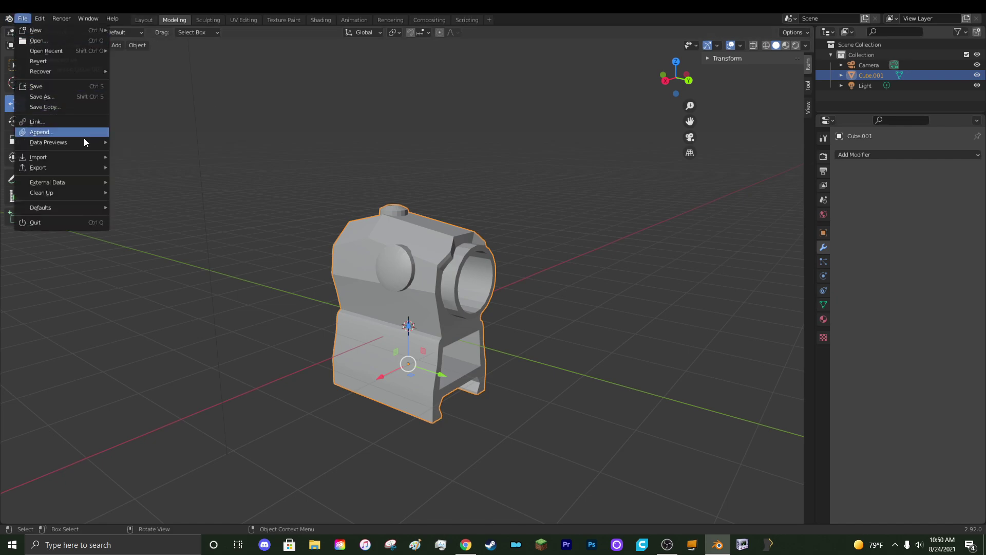
mouse_move(63, 167)
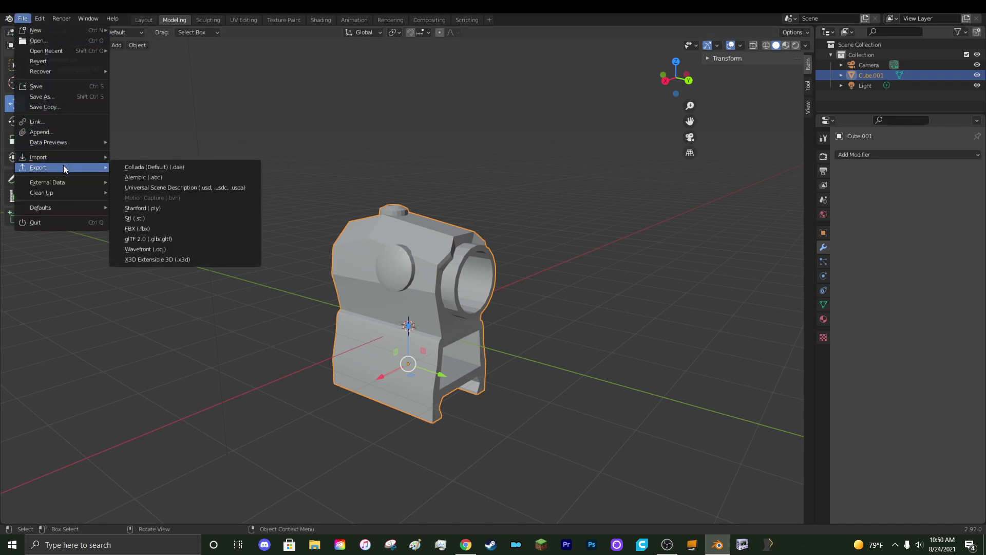
click(174, 248)
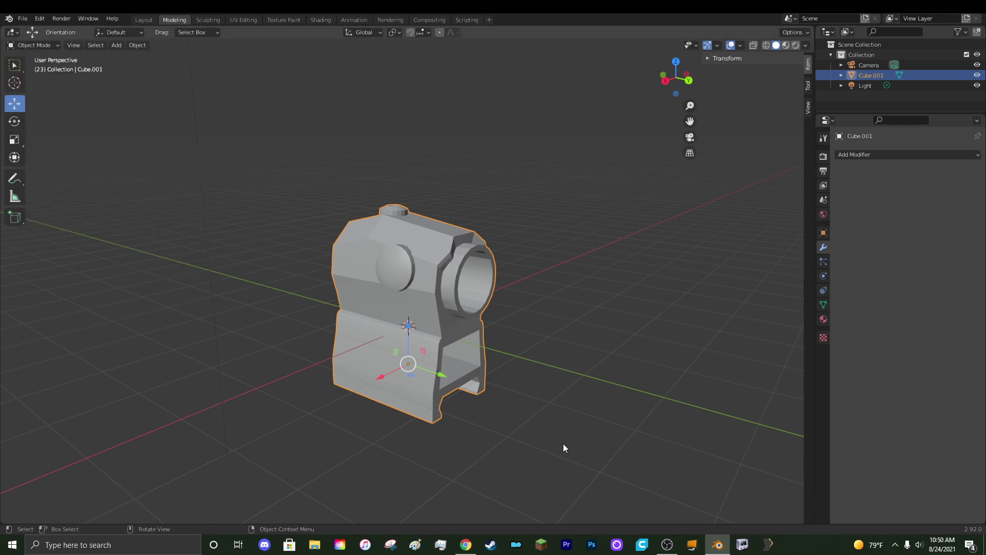
mouse_move(521, 420)
middle_down()
mouse_move(614, 430)
mouse_move(585, 448)
mouse_move(536, 407)
middle_up()
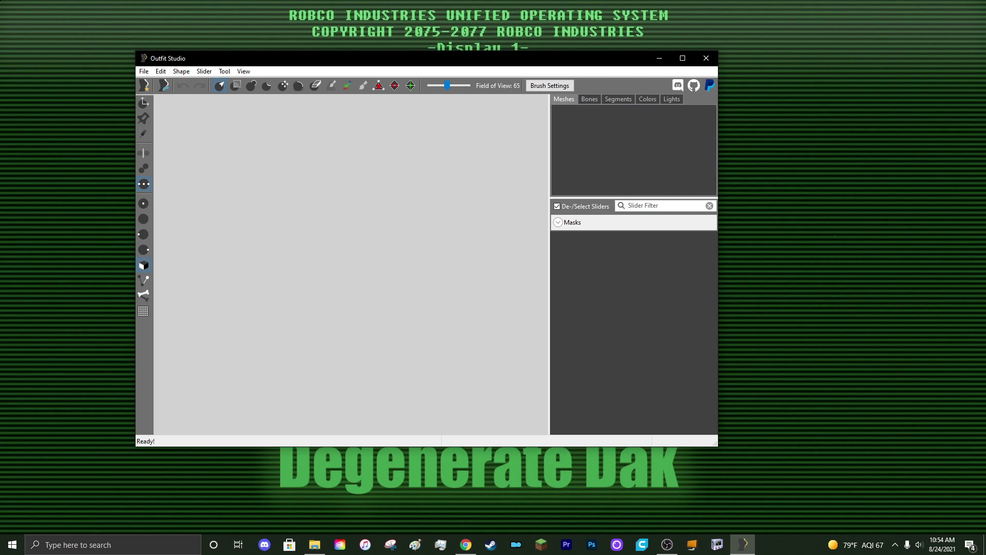
Step: Switch to Outfit Studio and import the closedreddot OBJ file without loading a reference
drag(669, 306, 345, 254)
click(504, 256)
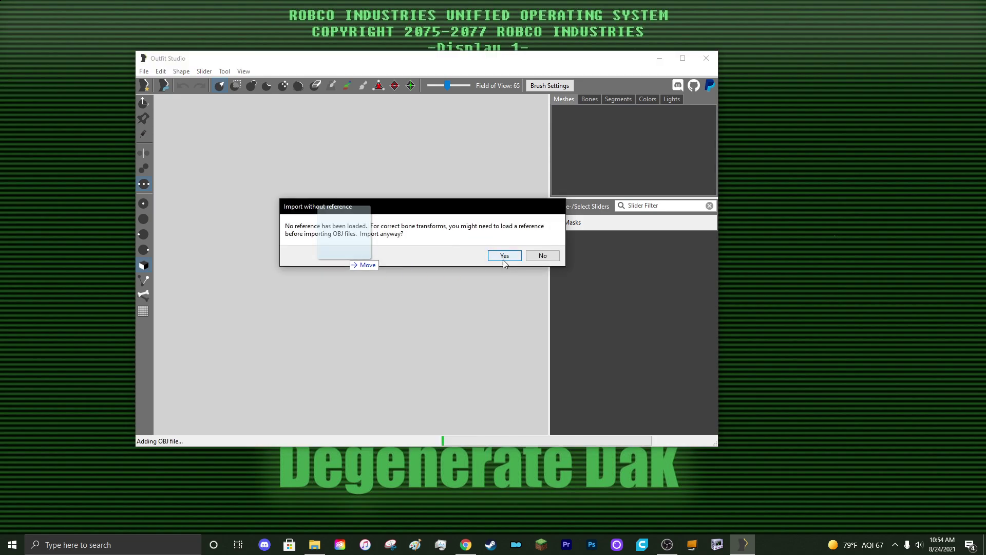
right_drag(388, 369, 367, 236)
Step: Look up the project's export options and examine the imported sight mesh from several sides
click(146, 71)
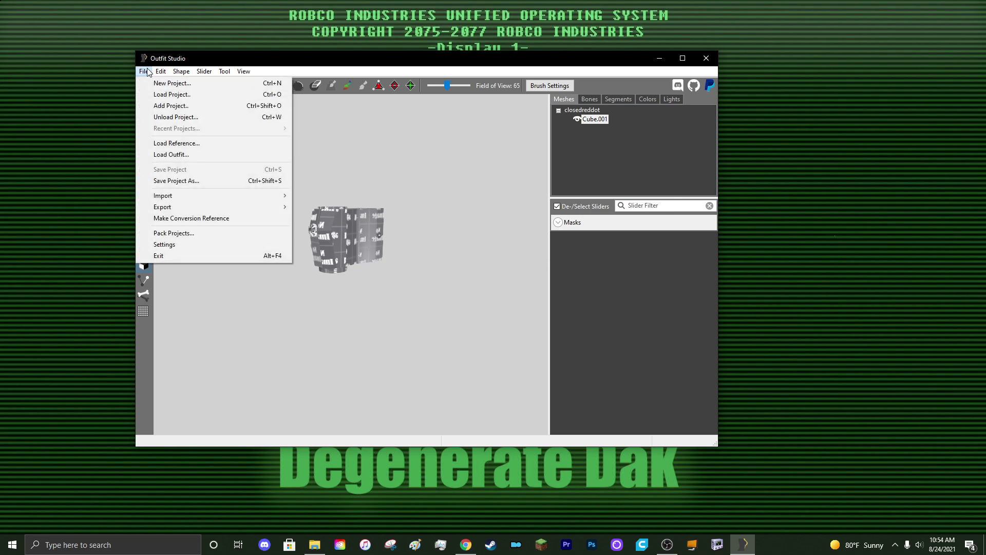
mouse_move(226, 208)
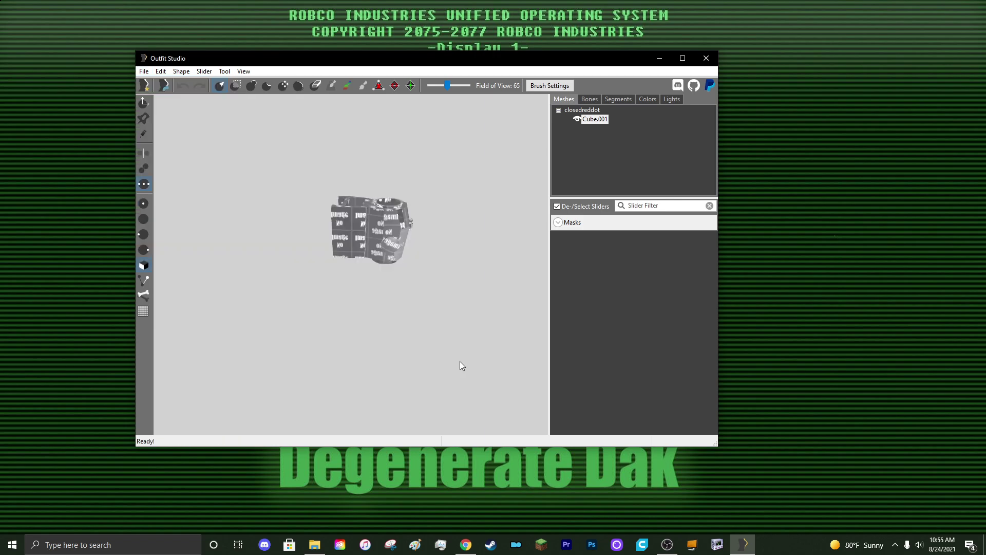
mouse_move(464, 294)
right_down()
mouse_move(442, 298)
mouse_move(473, 295)
right_up()
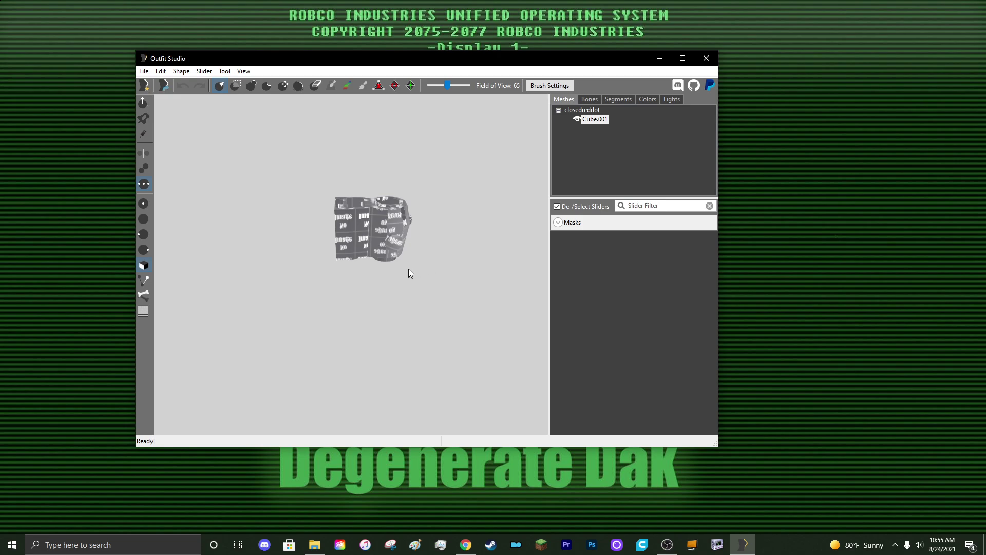
mouse_move(405, 263)
right_down()
mouse_move(416, 289)
mouse_move(406, 288)
right_up()
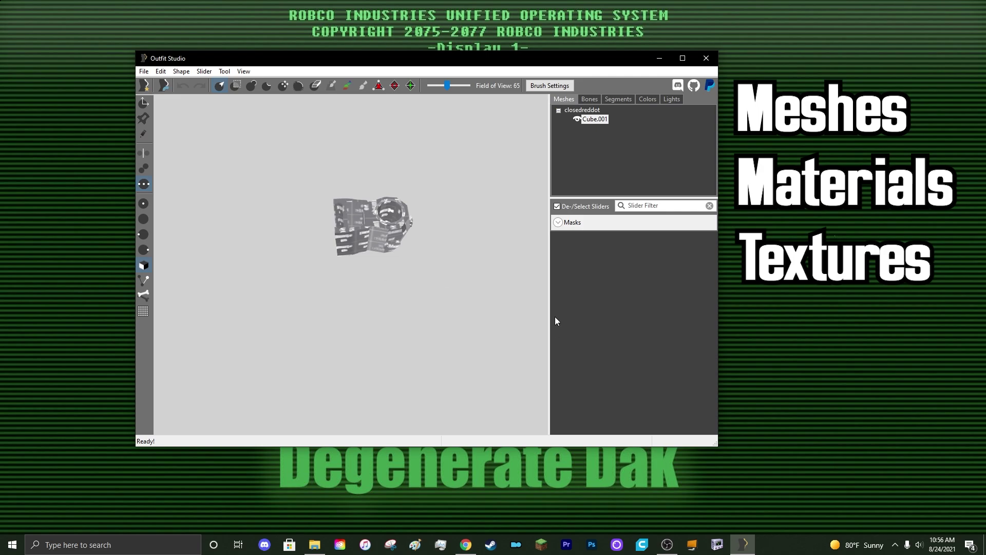
right_drag(458, 343, 523, 347)
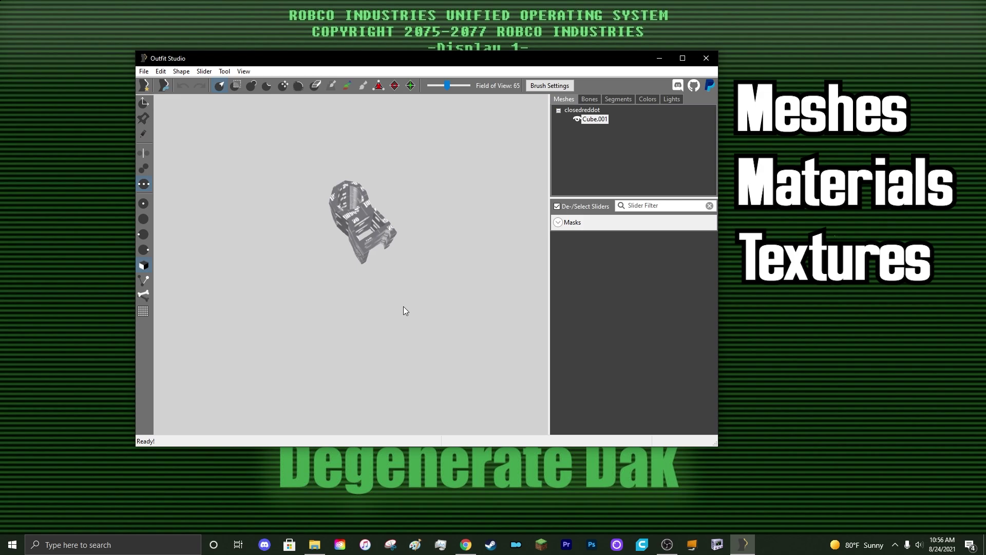
right_drag(402, 306, 374, 295)
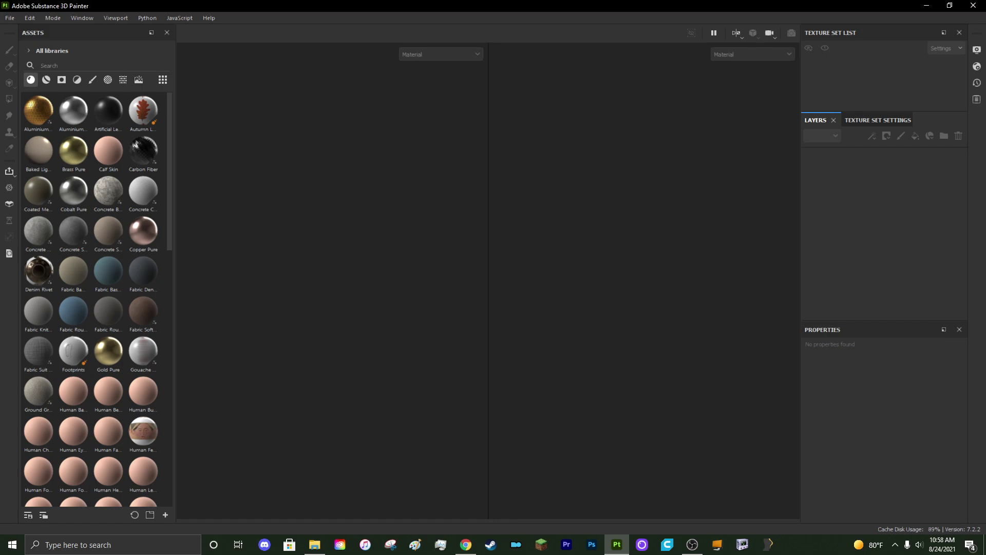
Step: Switch to Substance 3D Painter and create a new project from closedreddot.obj with a document resolution of 2048
drag(307, 205, 318, 239)
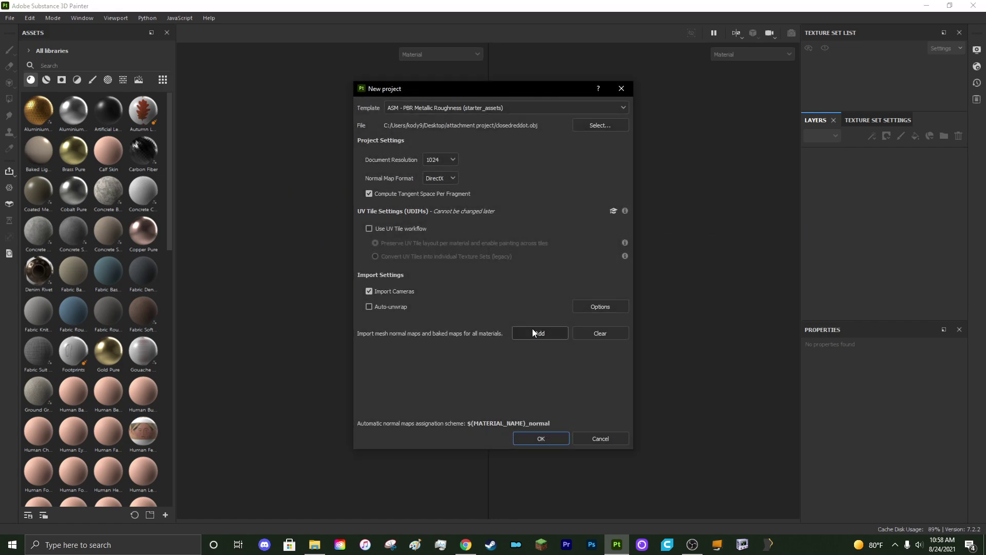
click(445, 160)
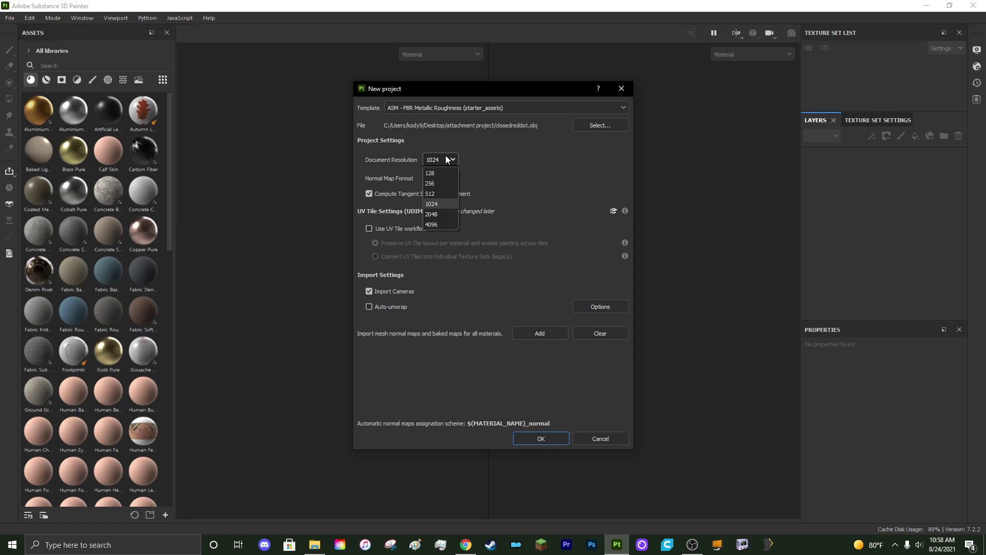
click(483, 158)
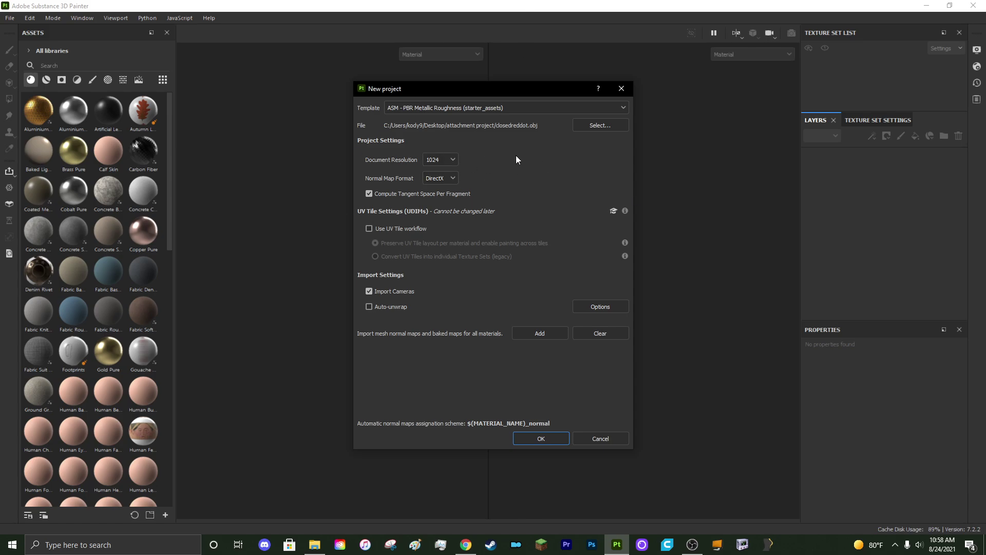
click(452, 161)
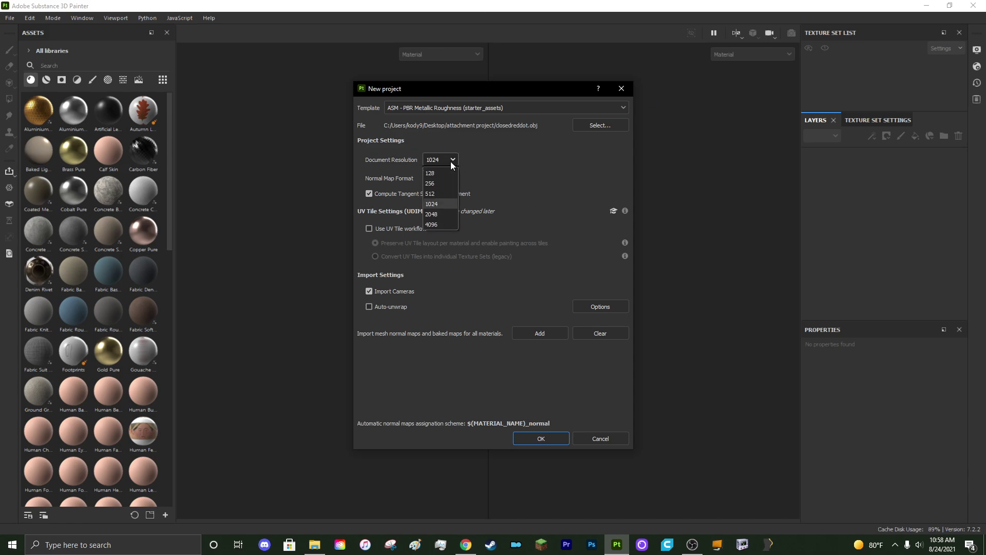
click(444, 219)
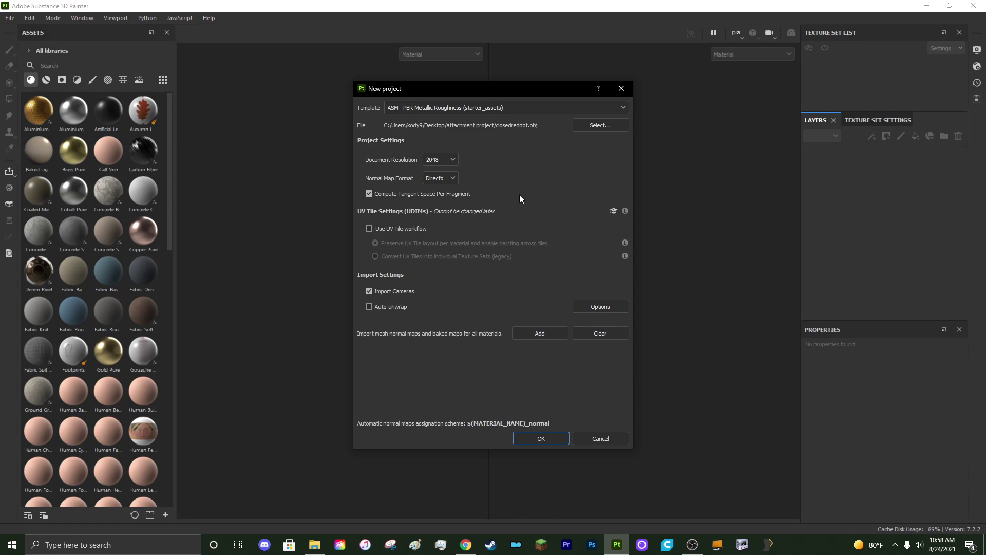
click(540, 439)
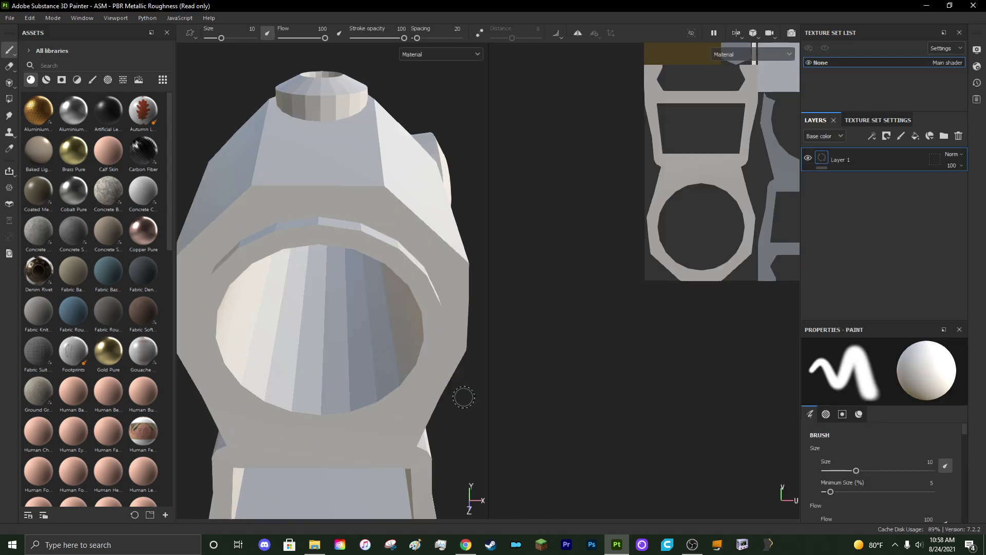
Step: Bake the sight's normal, world space normal, ID, ambient occlusion, curvature, position and thickness mesh maps with output size 512
scroll(463, 397, down, 3)
mouse_move(463, 397)
alt+mouse_down()
mouse_move(401, 427)
mouse_move(334, 399)
mouse_move(406, 396)
mouse_move(394, 300)
mouse_move(374, 359)
mouse_move(426, 302)
alt+mouse_up()
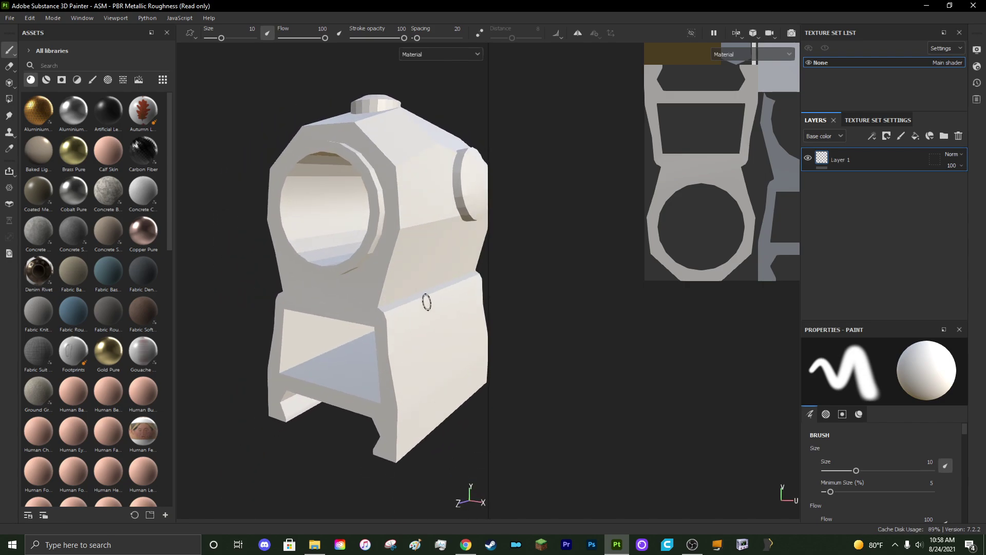
alt+middle_drag(426, 302, 375, 316)
scroll(408, 329, down, 2)
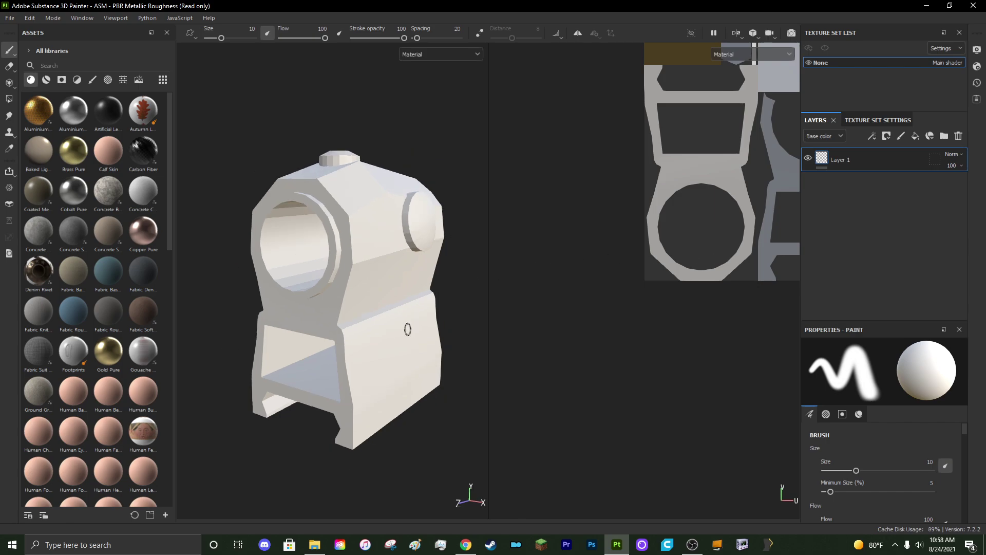
click(881, 122)
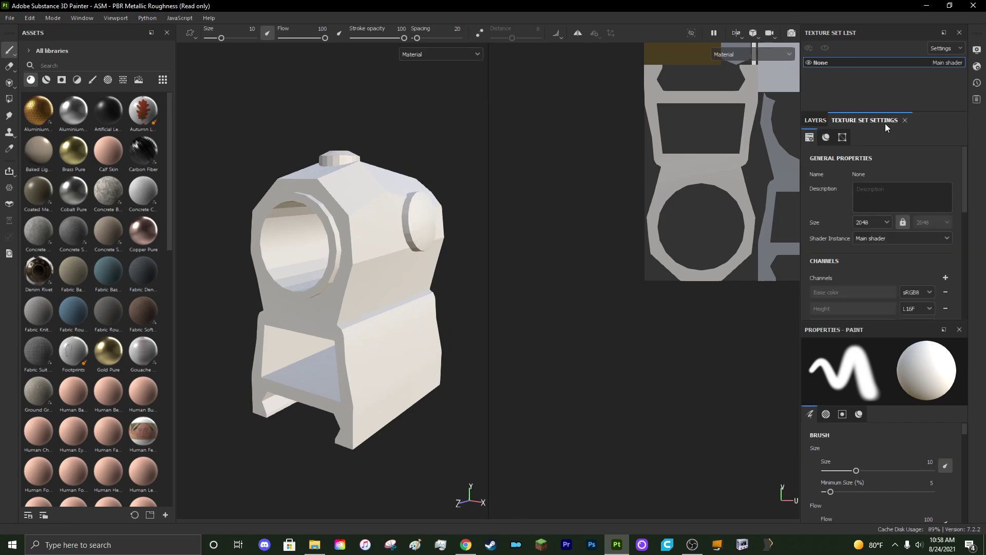
scroll(884, 262, down, 5)
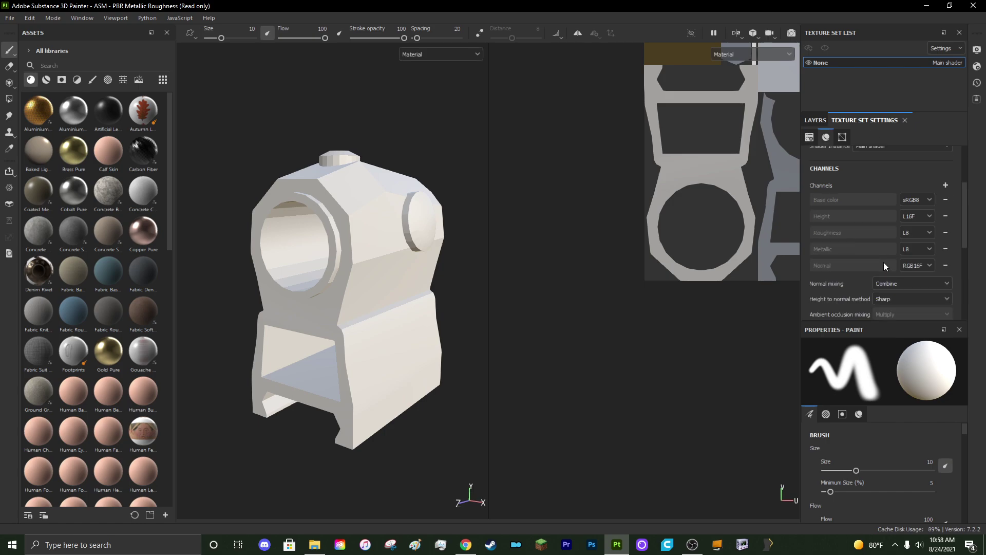
click(905, 279)
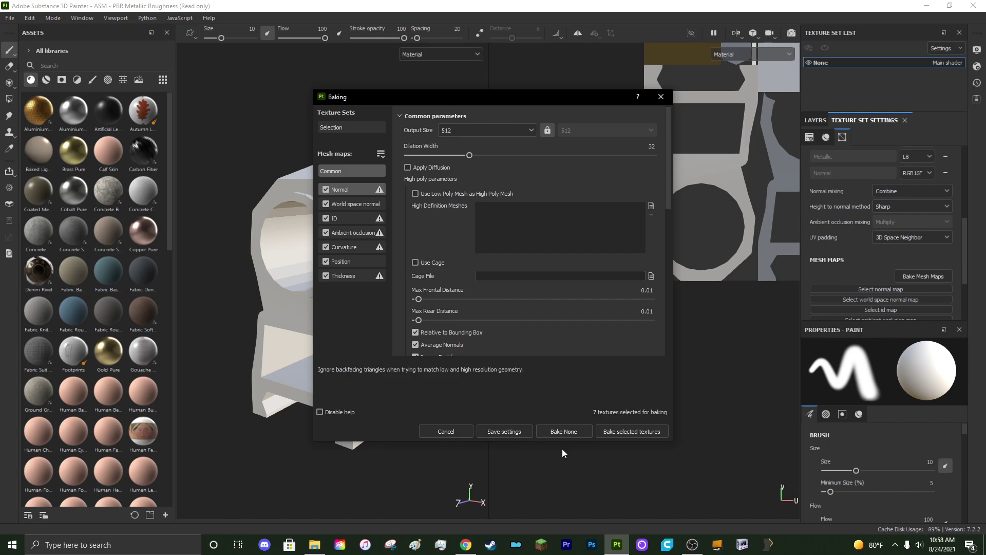
click(634, 432)
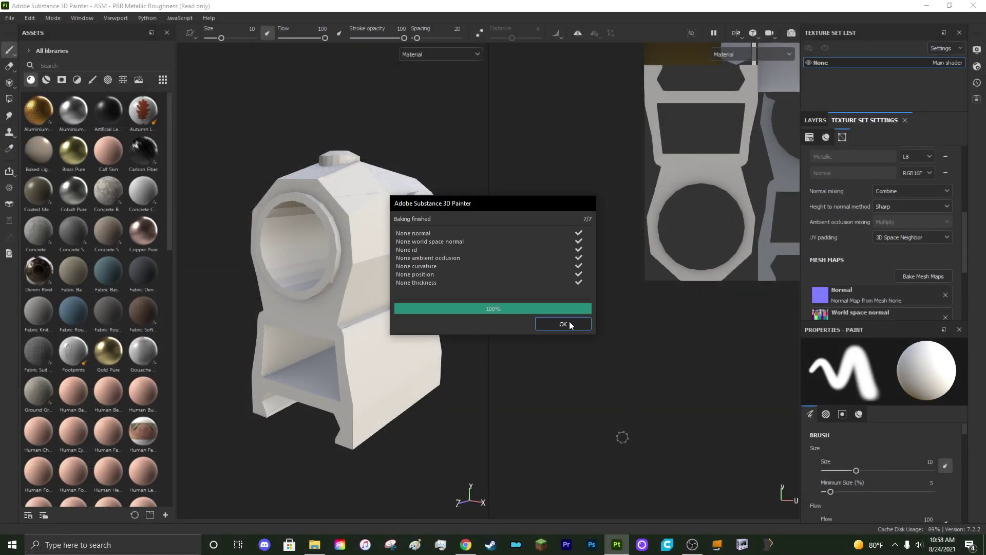
click(565, 324)
scroll(884, 292, down, 3)
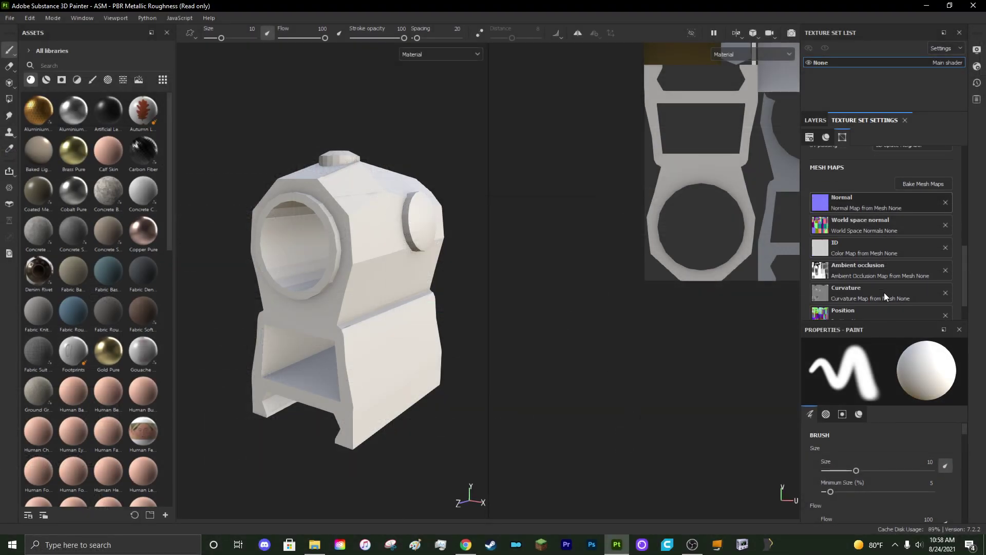
scroll(885, 261, up, 6)
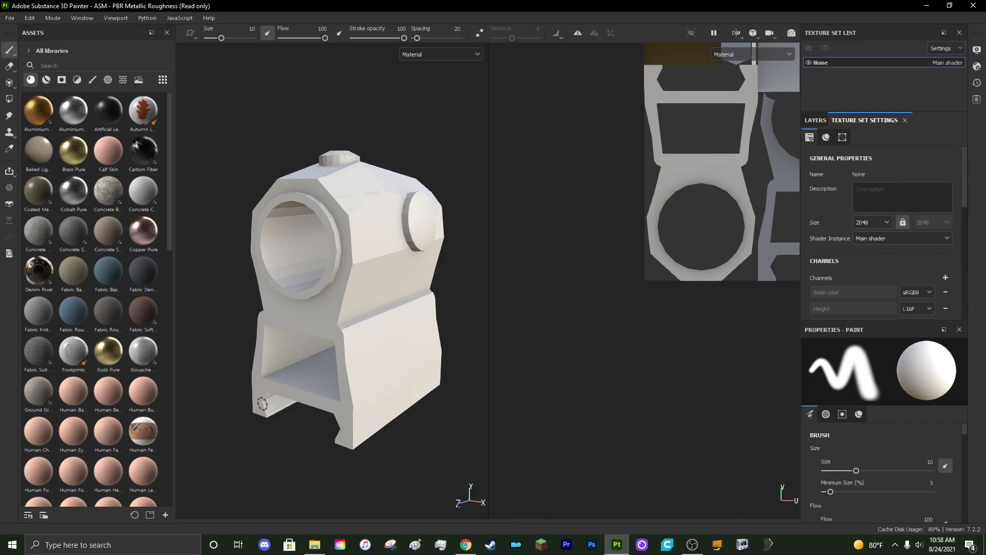
Step: Examine the sight model's surface finish from its open ring end and its side
alt+shift+drag(260, 403, 280, 323)
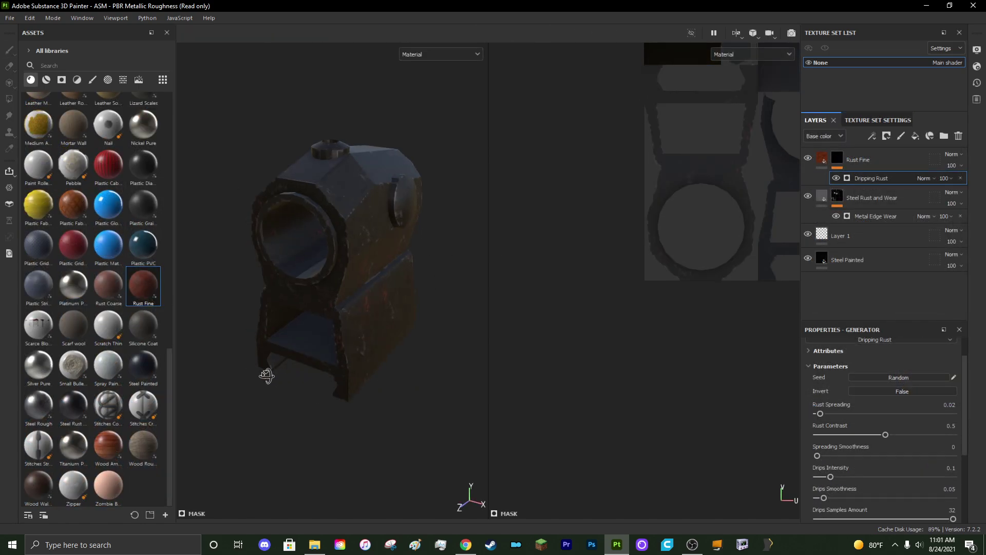
alt+drag(264, 375, 231, 369)
alt+drag(422, 229, 373, 311)
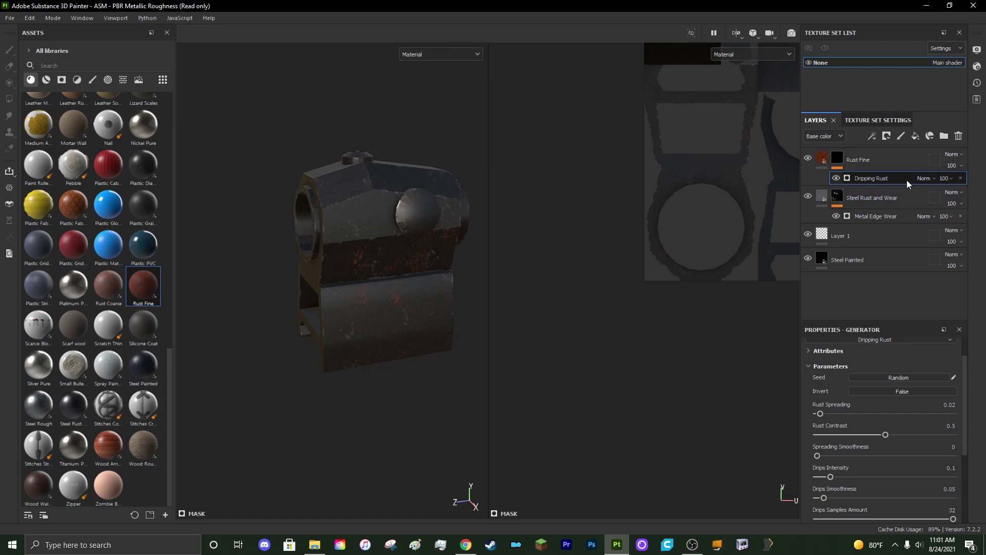
Step: Raise the Steel Painted layer's paint roughness to about 0.7961 and check the sight from its open end
click(876, 256)
scroll(900, 419, down, 2)
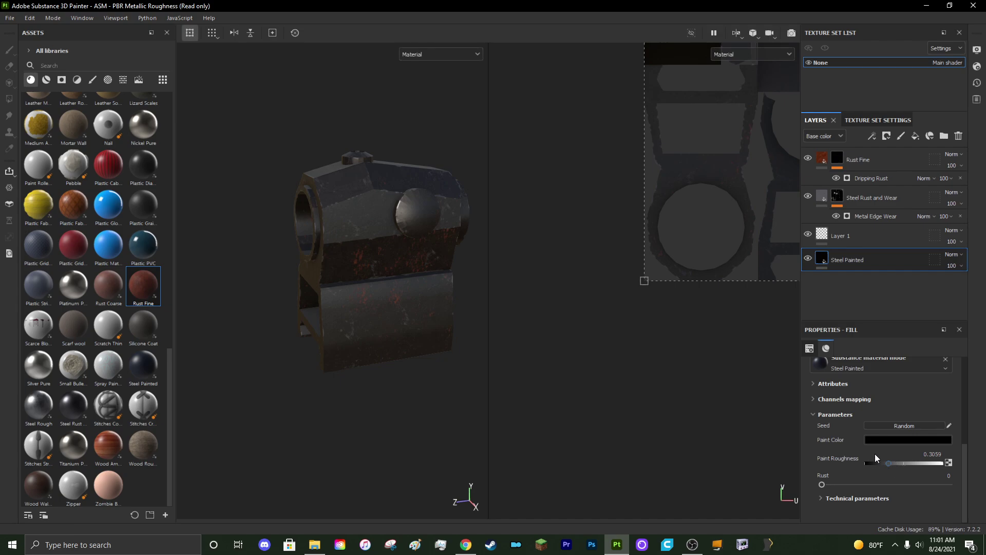
drag(893, 464, 929, 470)
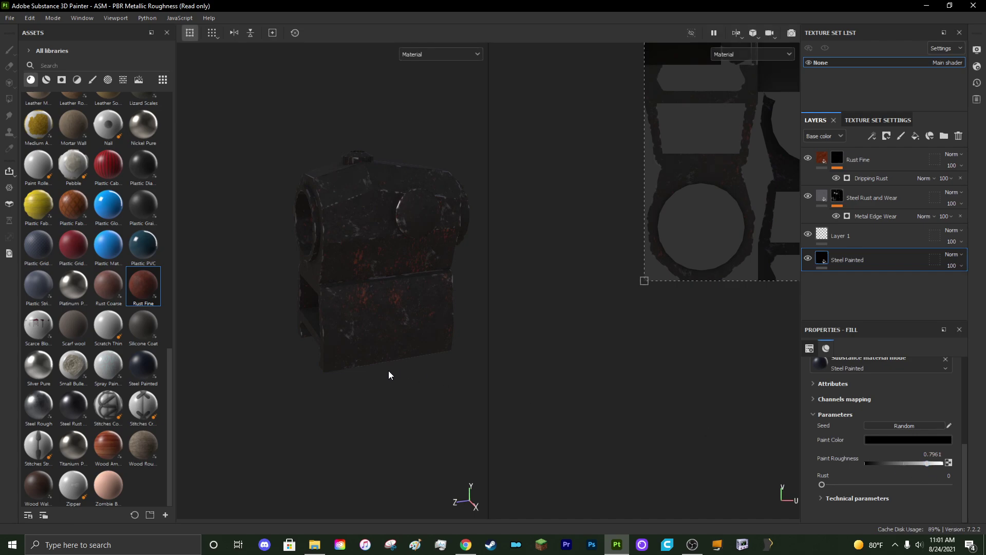
alt+drag(389, 371, 323, 355)
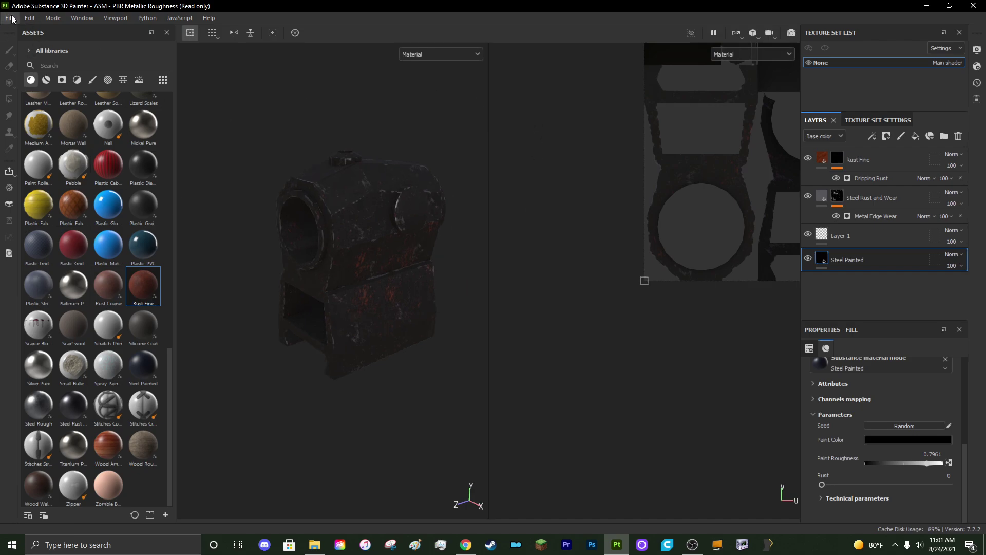
Step: Save the project as closedreddot
click(29, 18)
mouse_move(12, 19)
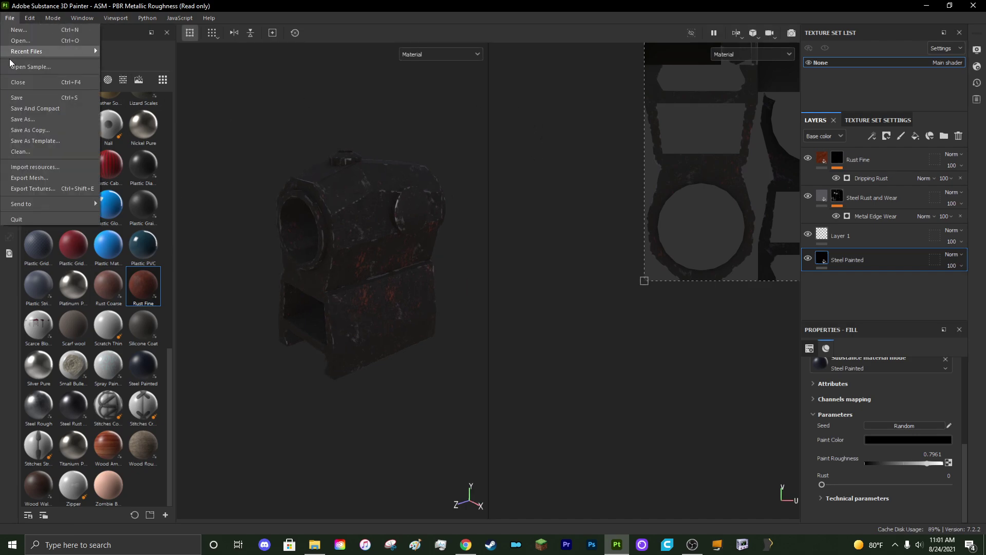
click(17, 97)
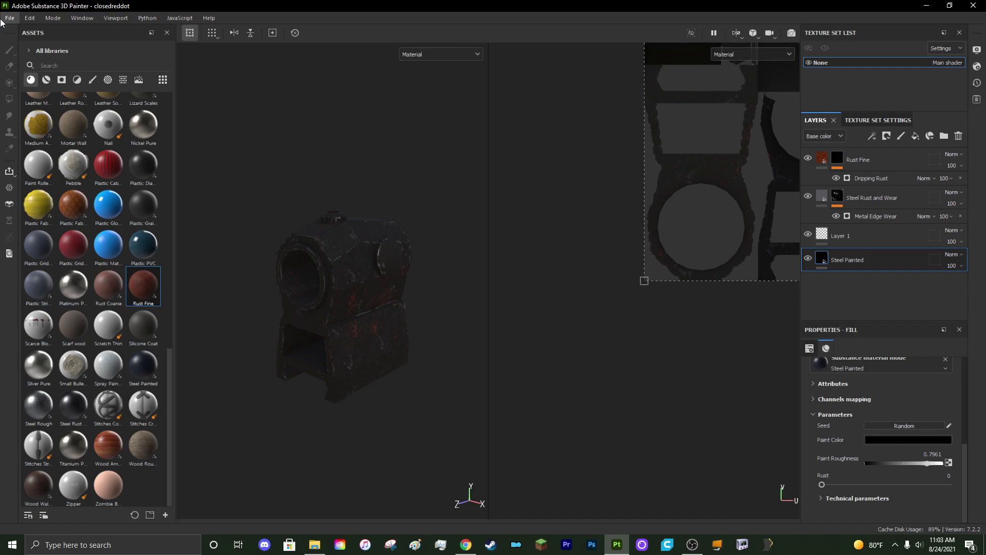
Step: Open the texture export options and review the Fallout output template's maps and the general export parameters
click(8, 18)
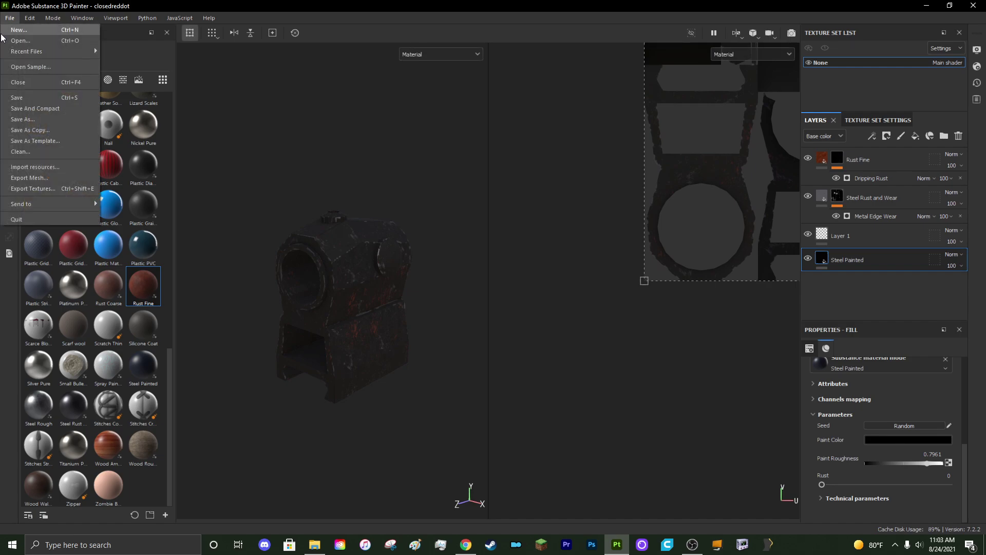
click(80, 189)
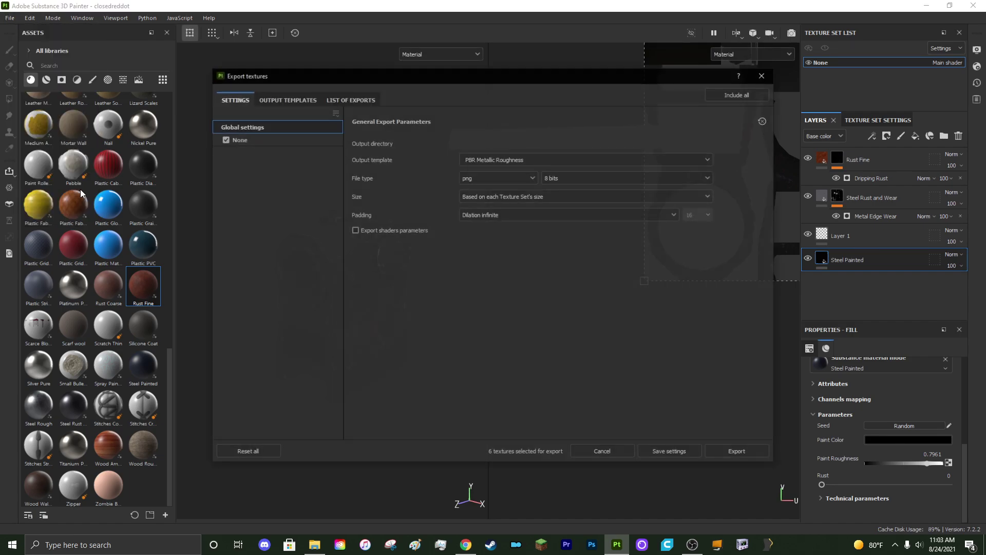
click(293, 99)
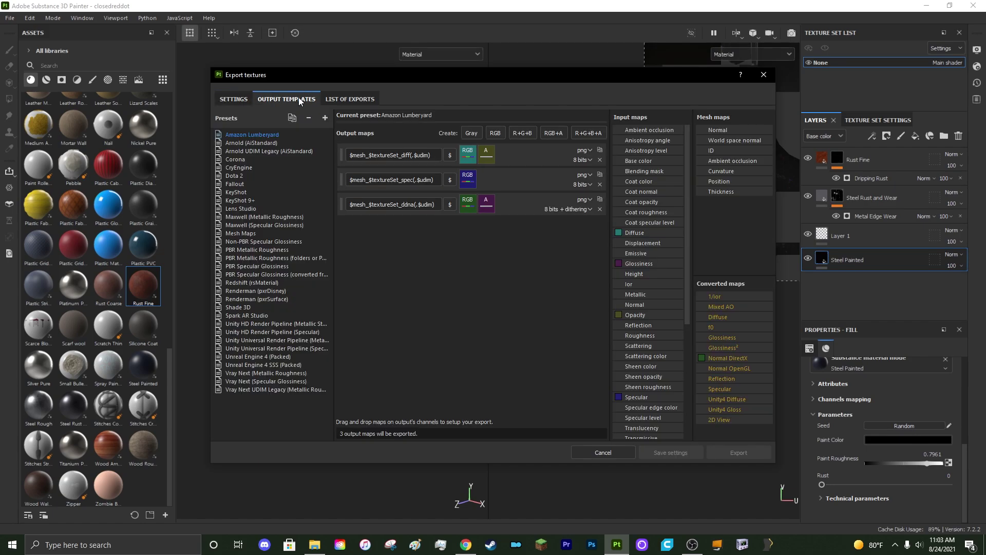
click(234, 184)
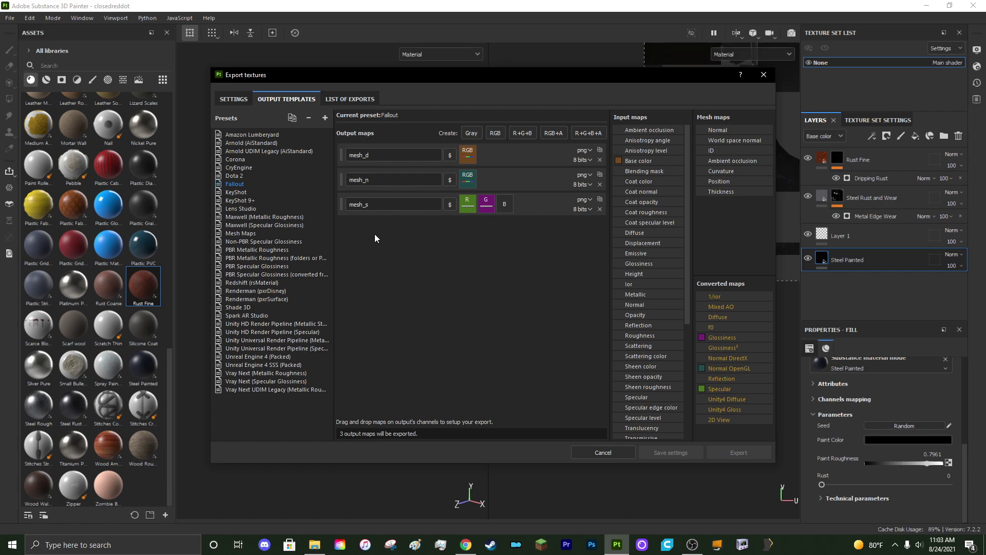
click(234, 99)
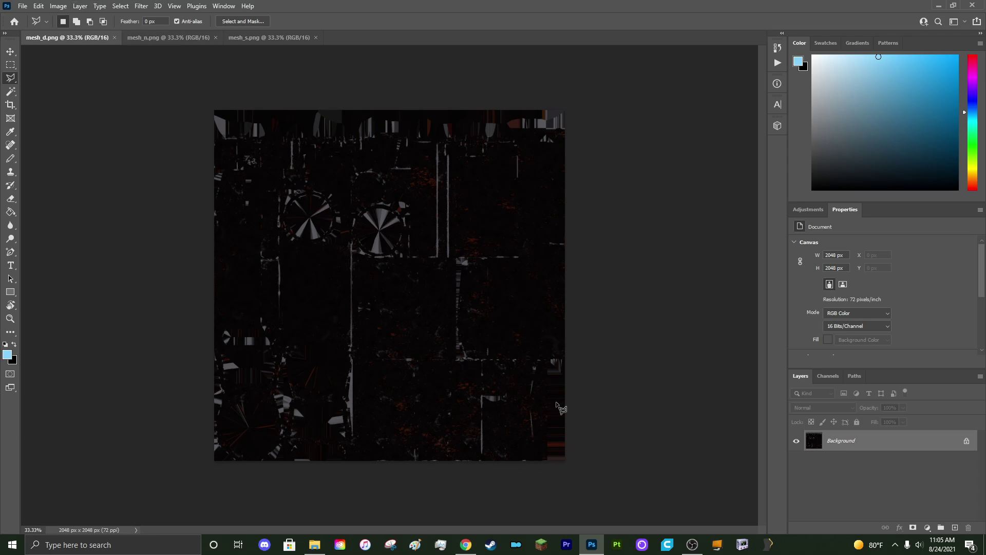
Step: Examine the exported mesh_n.png and mesh_s.png textures in Photoshop
click(162, 38)
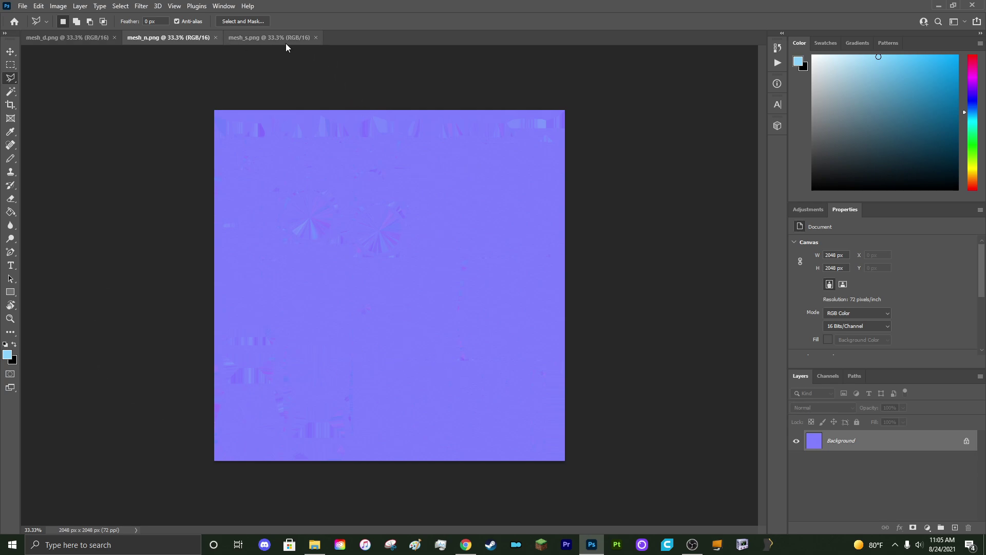
drag(287, 44, 293, 45)
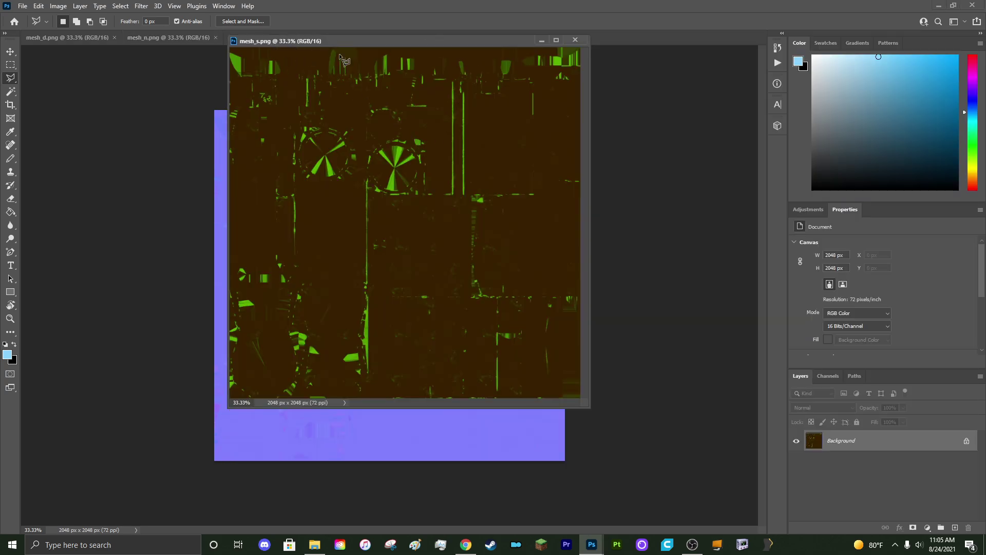
drag(362, 45, 254, 36)
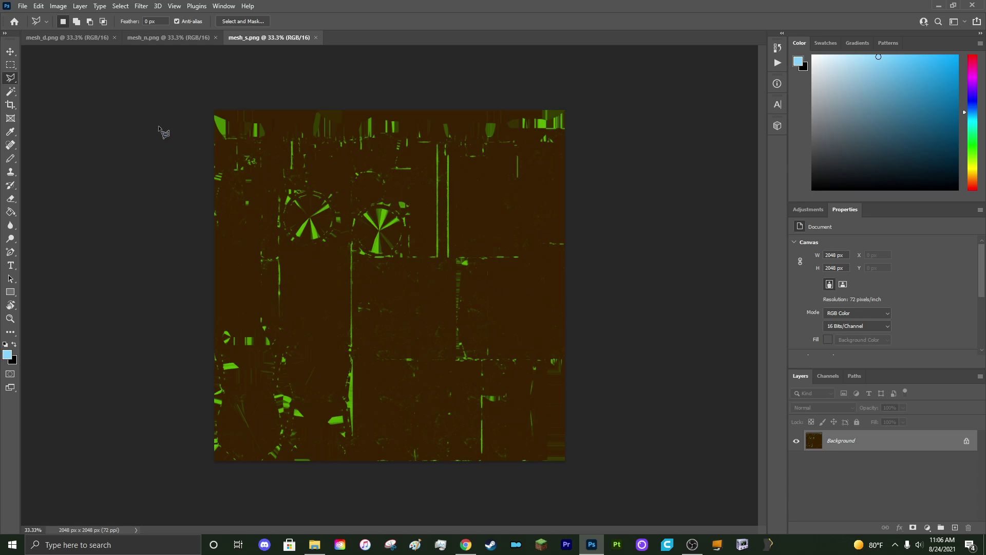
click(149, 41)
Step: Save mesh_d.png as an NVIDIA Texture Tools DDS file, replacing mesh in its name with closedreddot, and bring up mesh_n.png
click(88, 38)
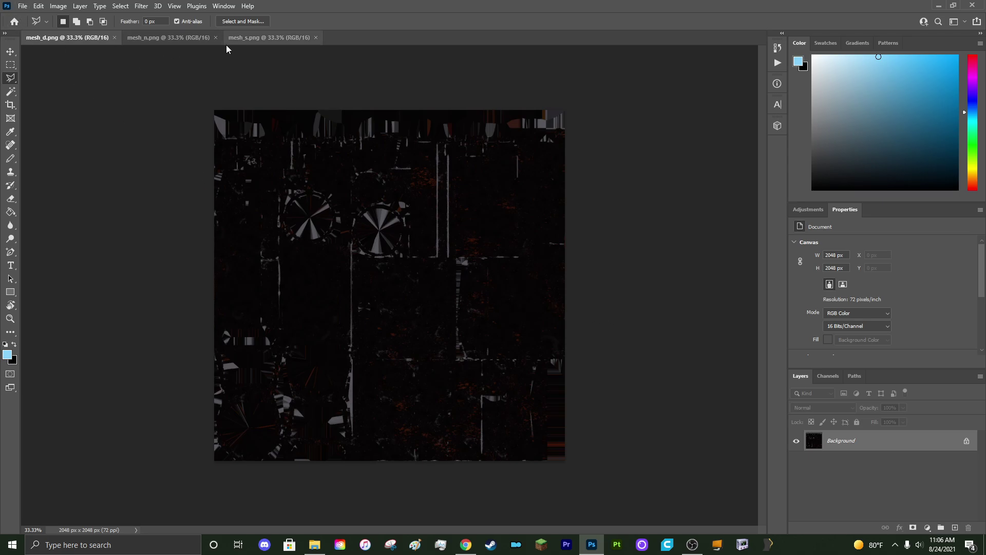
click(22, 6)
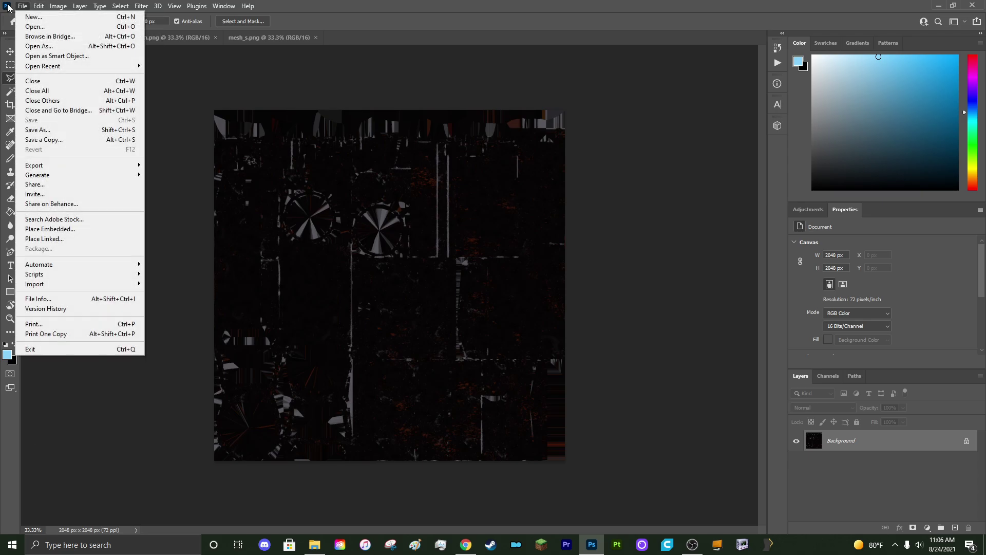
click(42, 129)
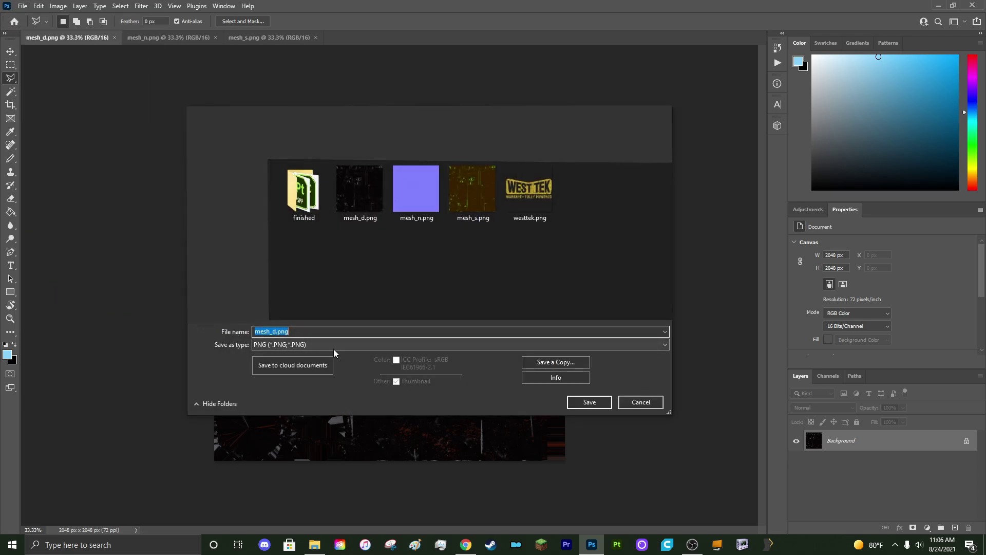
click(308, 345)
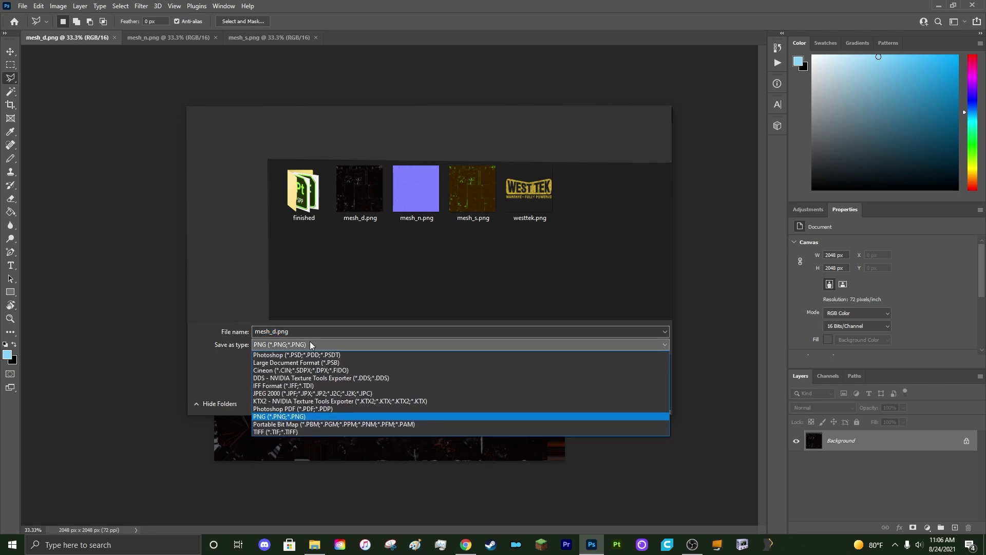
click(308, 379)
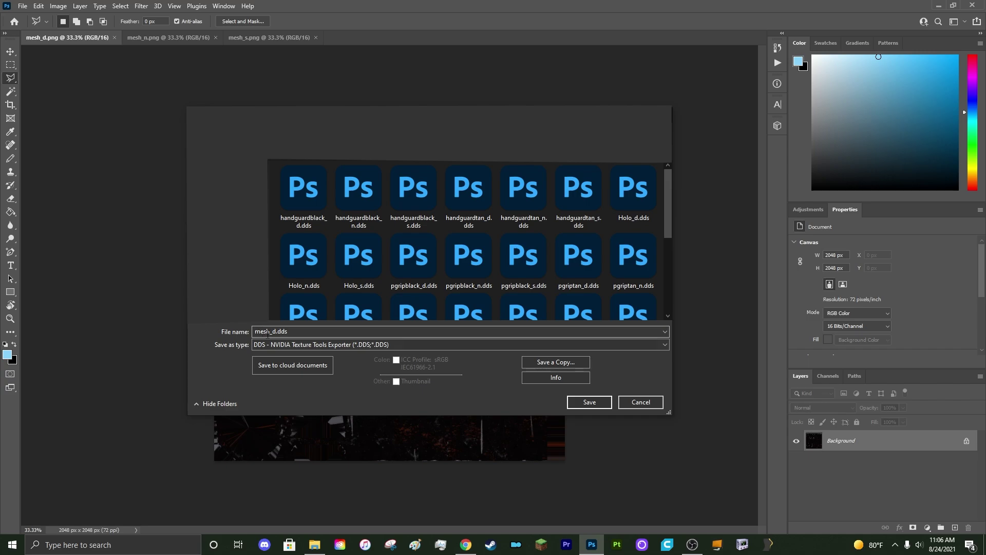
drag(270, 331, 246, 348)
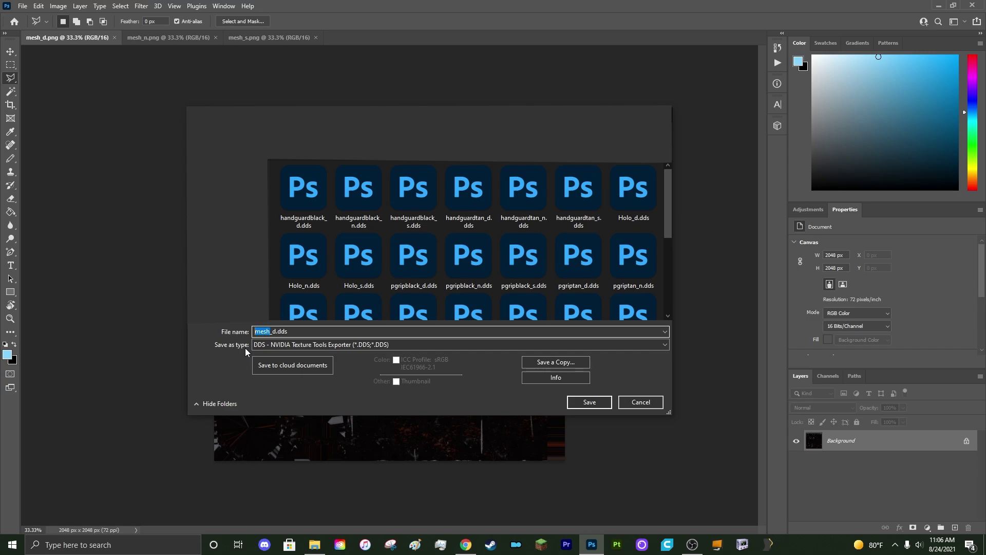
text(closedreddot)
click(589, 402)
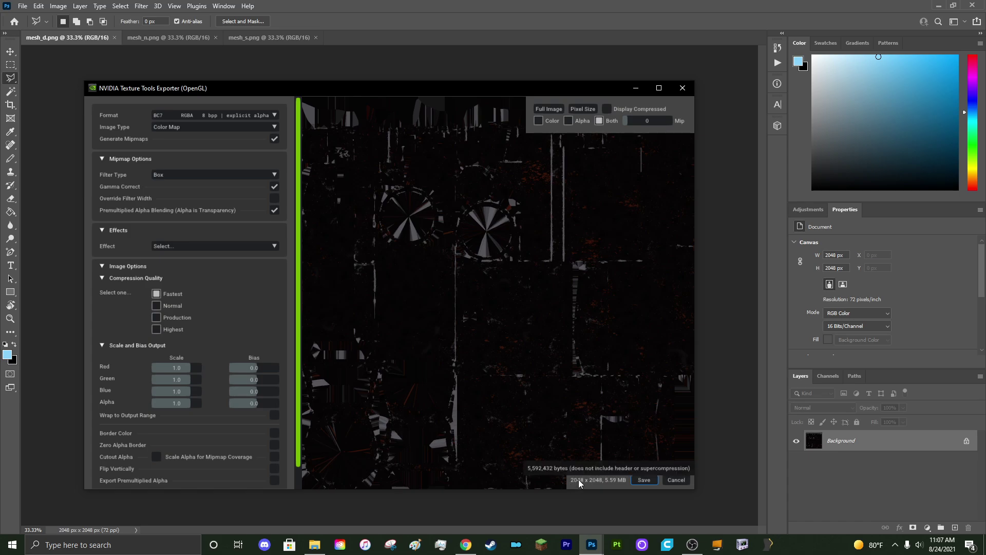
click(645, 479)
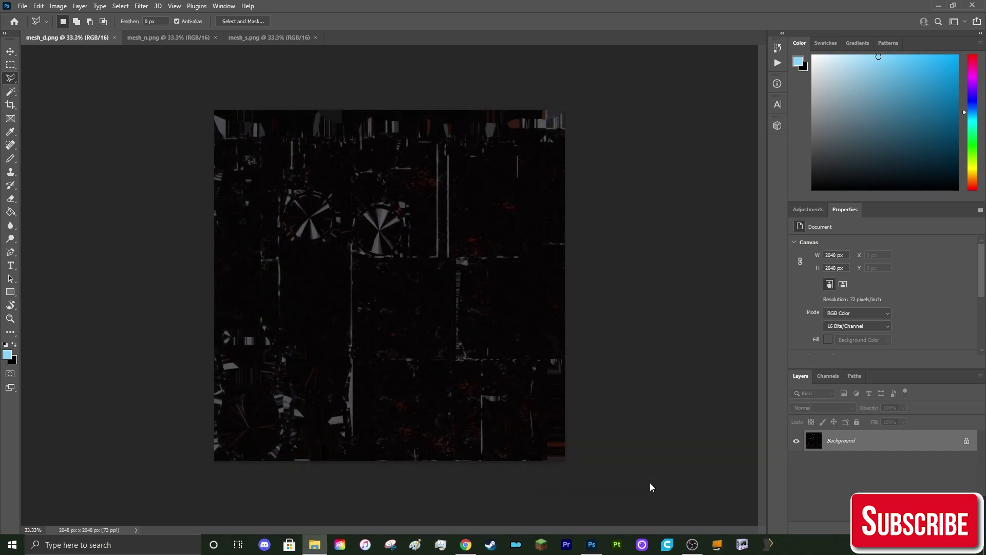
click(204, 37)
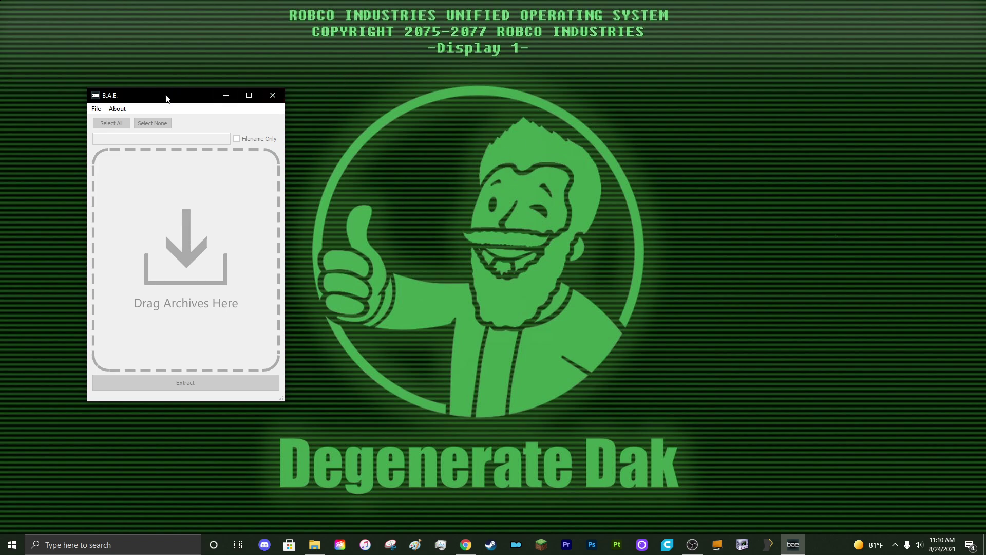
drag(166, 97, 137, 89)
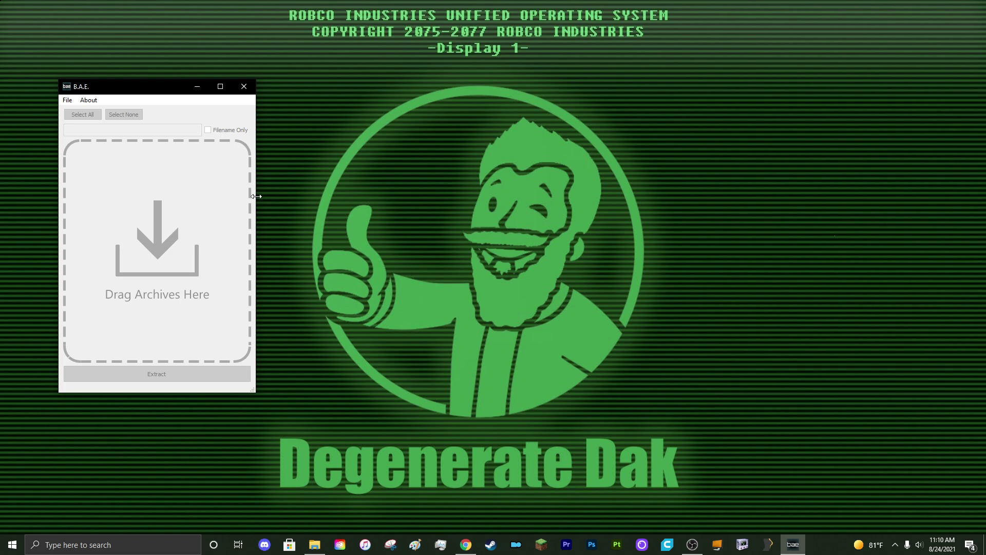
drag(143, 91, 145, 96)
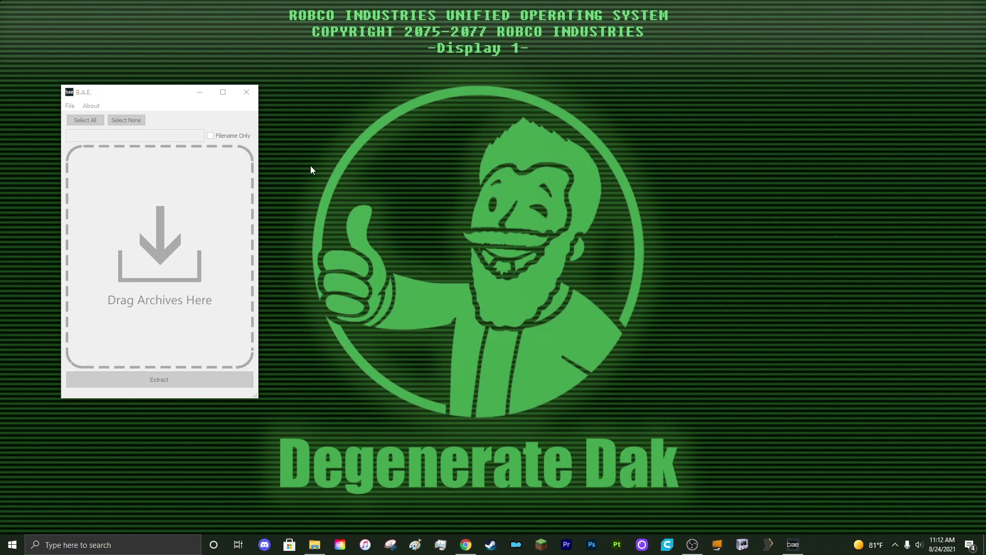
click(110, 94)
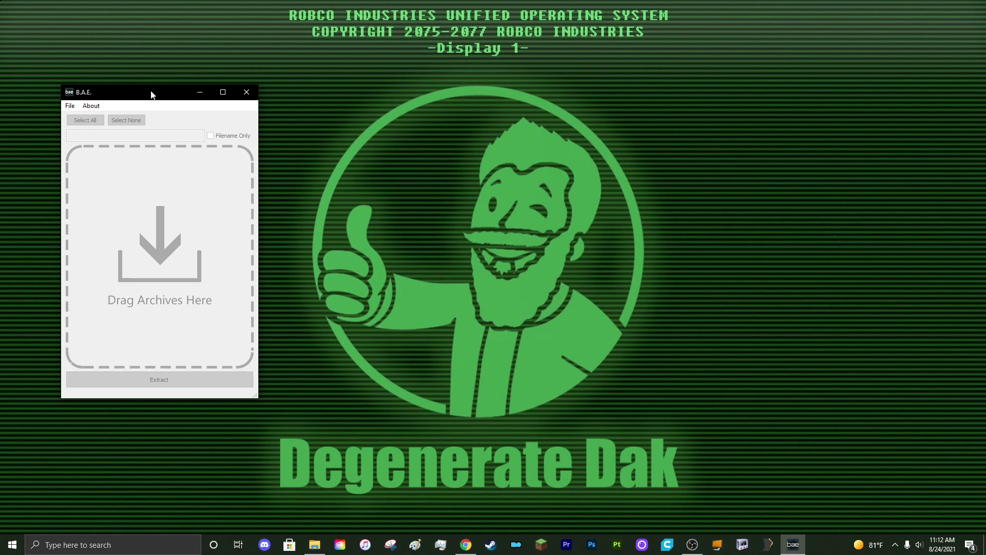
drag(151, 94, 212, 78)
Step: Open the archive Fallout4 - Materials.ba2 from the Fallout 4 Data folder in B.A.E
click(134, 91)
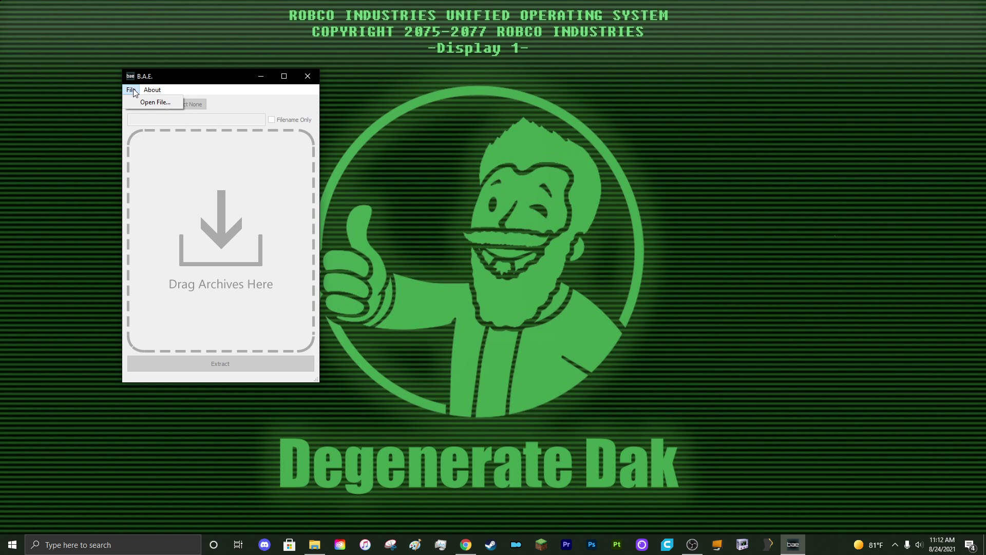
click(149, 102)
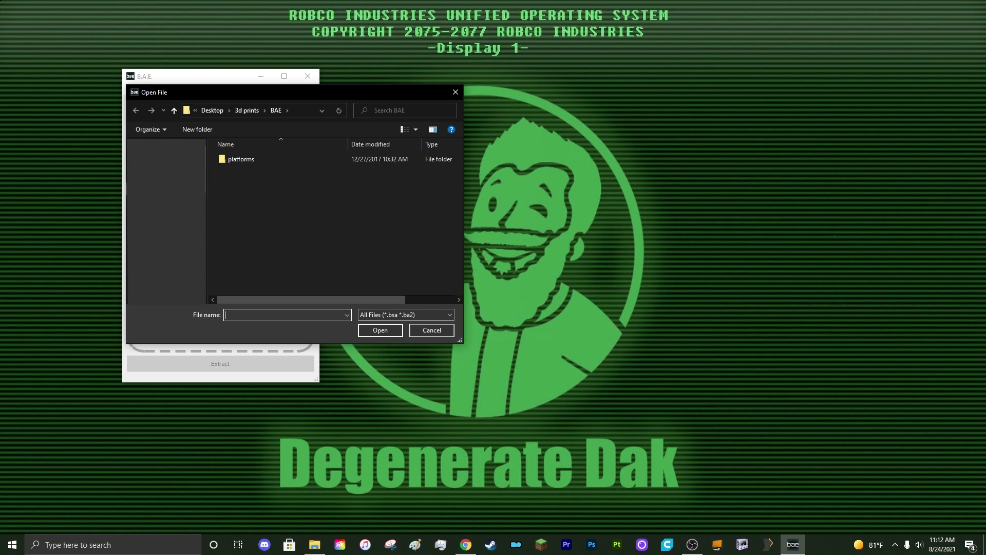
click(165, 213)
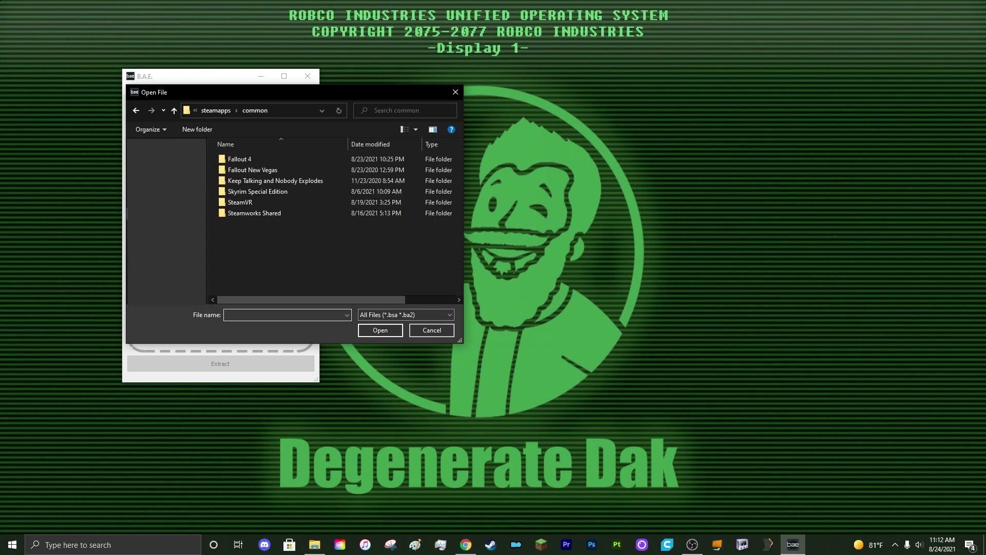
double_click(273, 161)
double_click(272, 180)
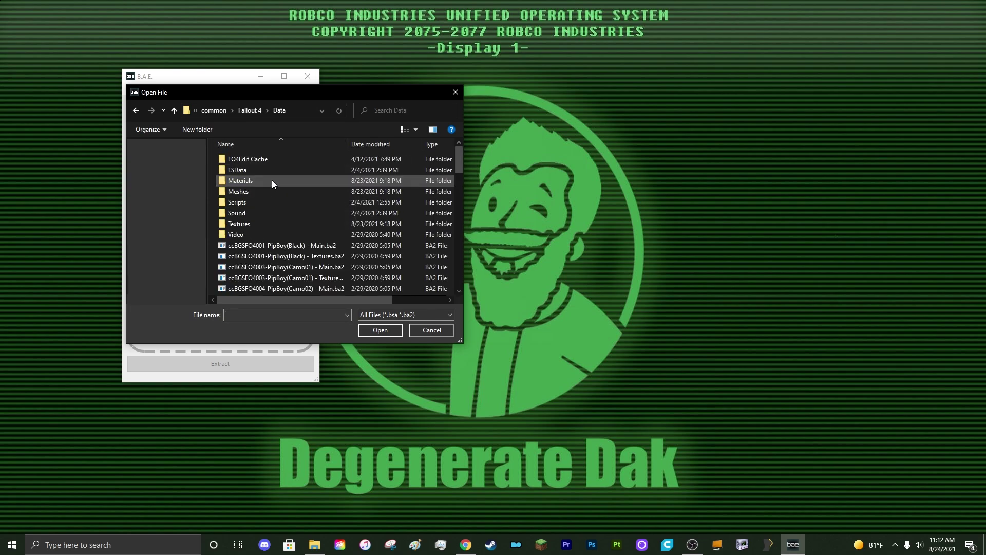
drag(459, 162, 502, 264)
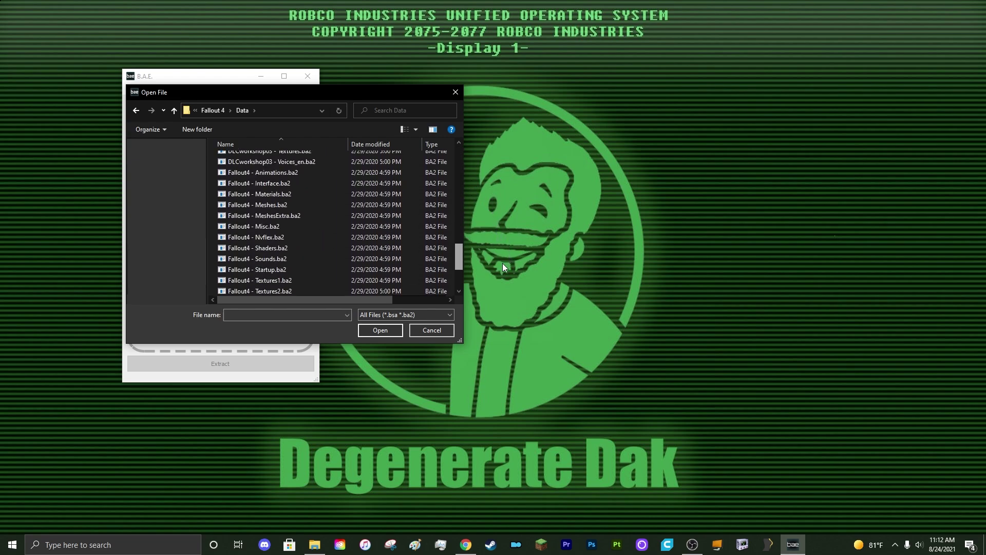
click(301, 194)
click(384, 331)
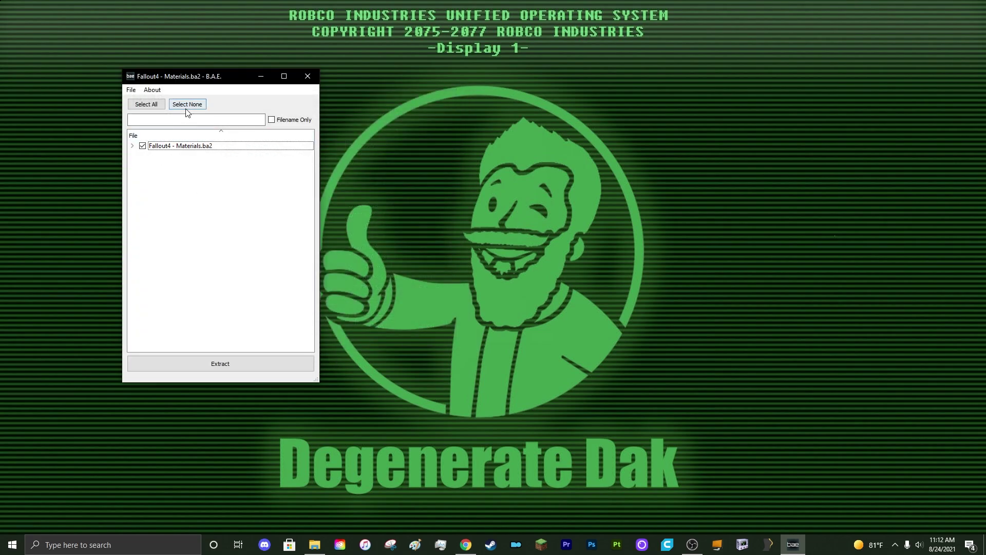
Step: Deselect all files of the archive and expand its Materials folder down to the contents of Weapons
click(186, 106)
click(133, 146)
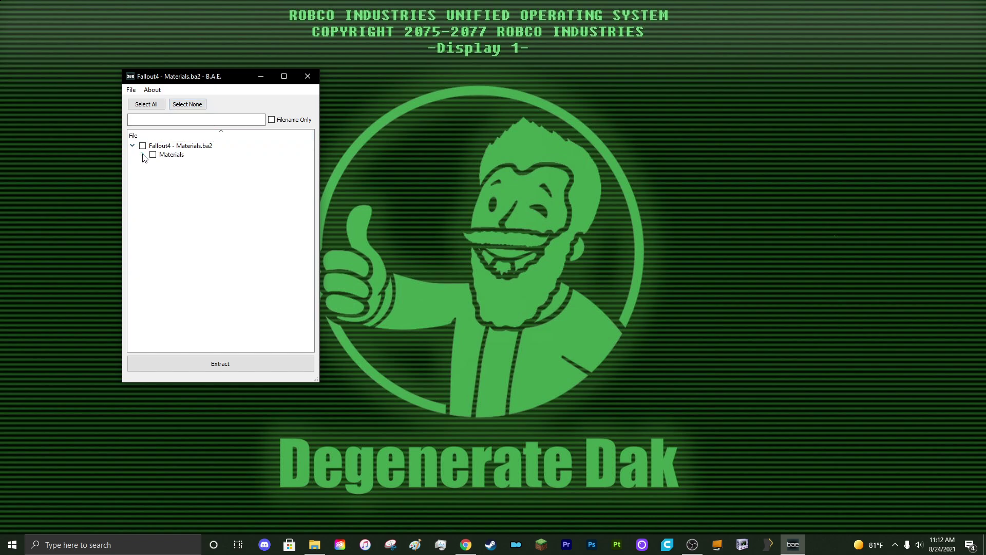
click(142, 154)
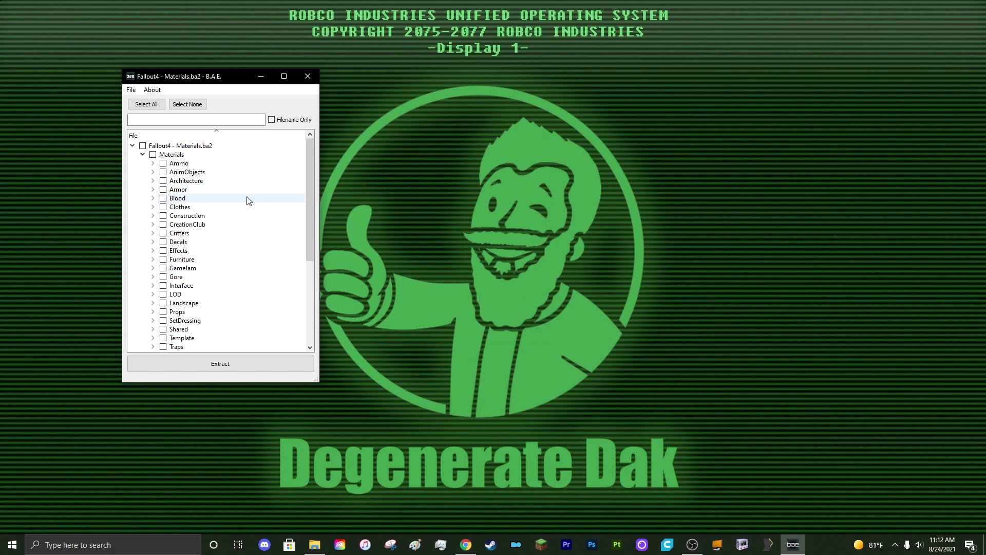
drag(312, 154, 316, 221)
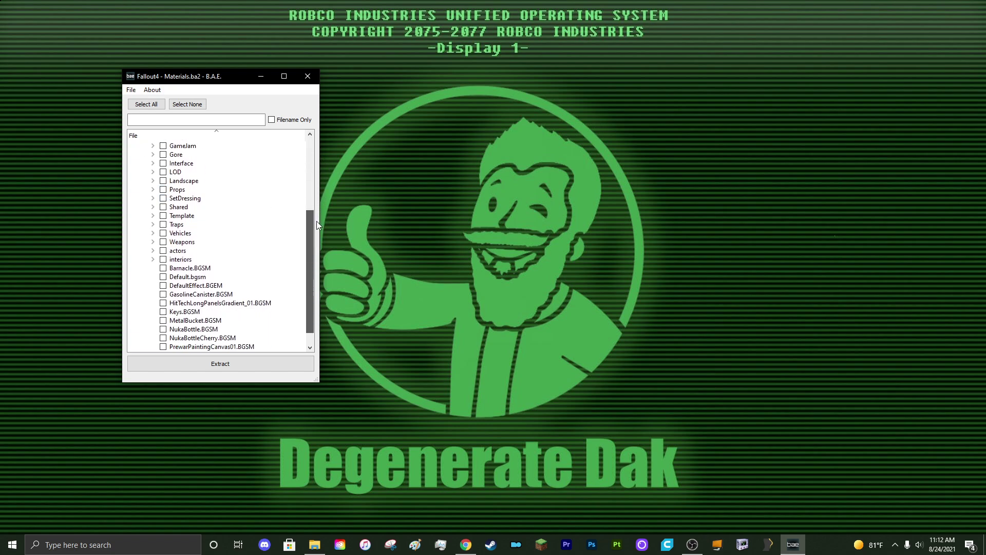
click(153, 242)
scroll(169, 252, down, 2)
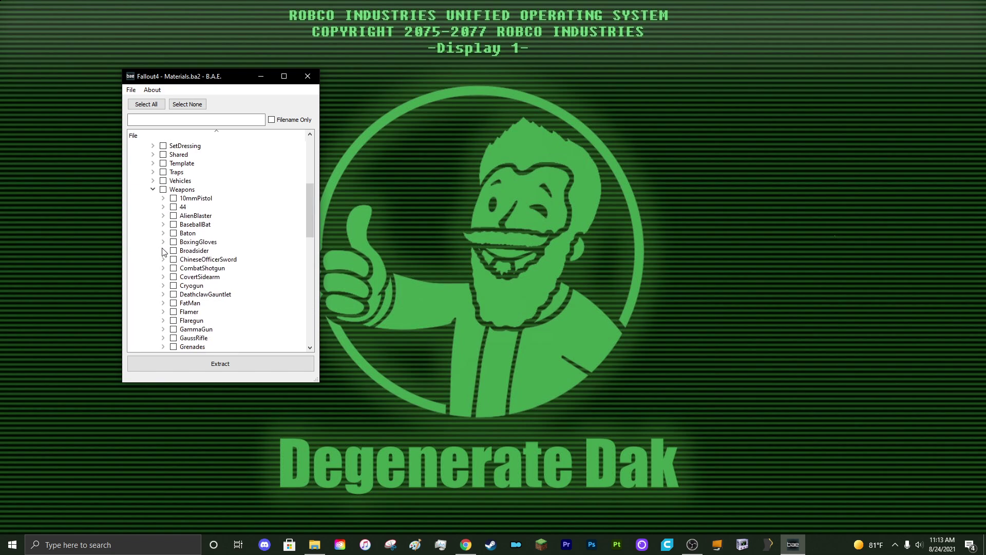
Step: Extract CombatShotgunReflexSight.BGSM from the CombatShotgun folder of the archive to the Desktop and close B.A.E
click(163, 268)
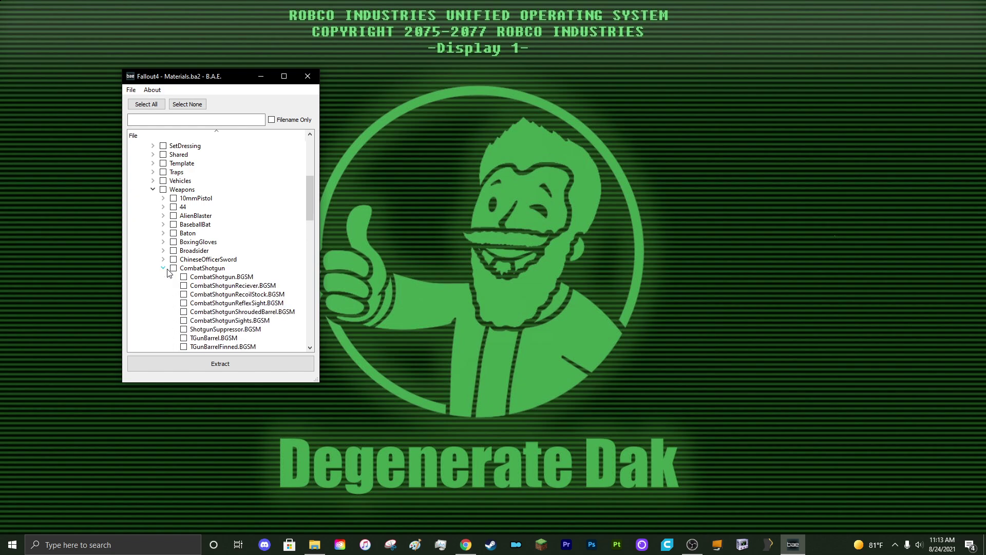
scroll(183, 274, down, 3)
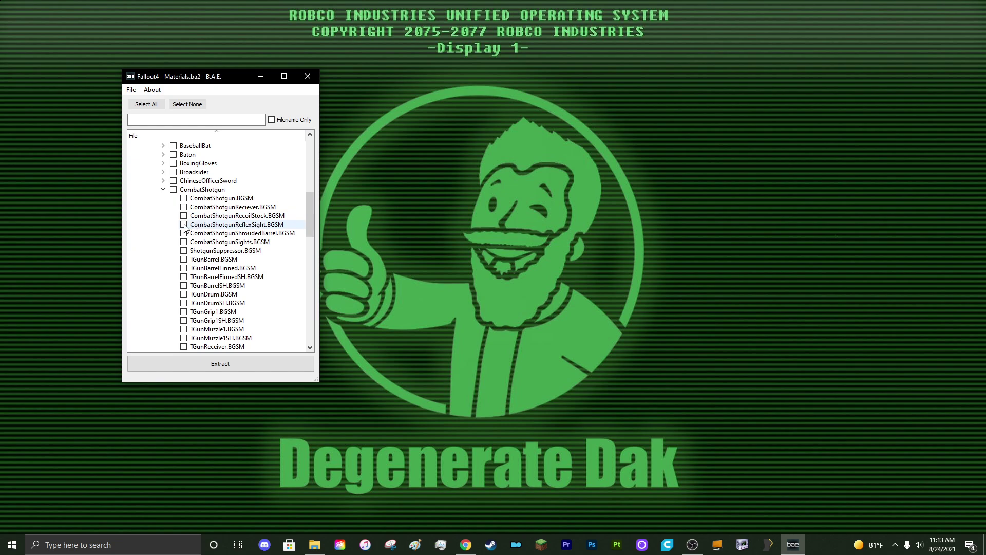
click(242, 363)
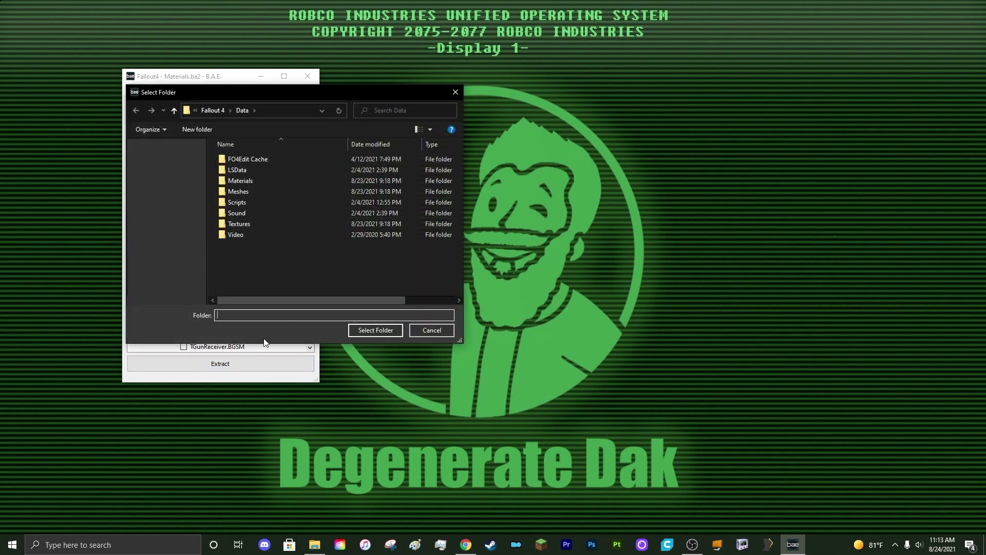
click(159, 160)
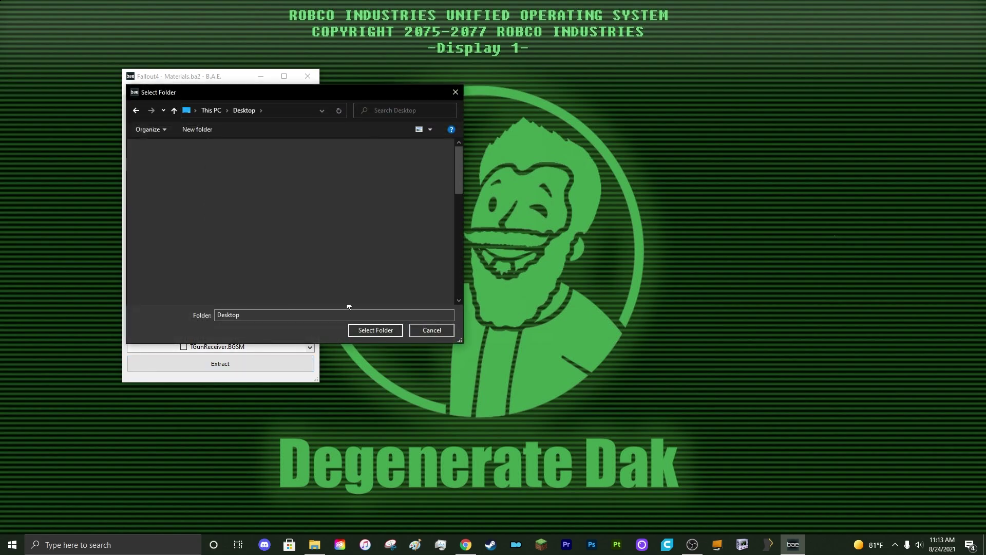
click(376, 331)
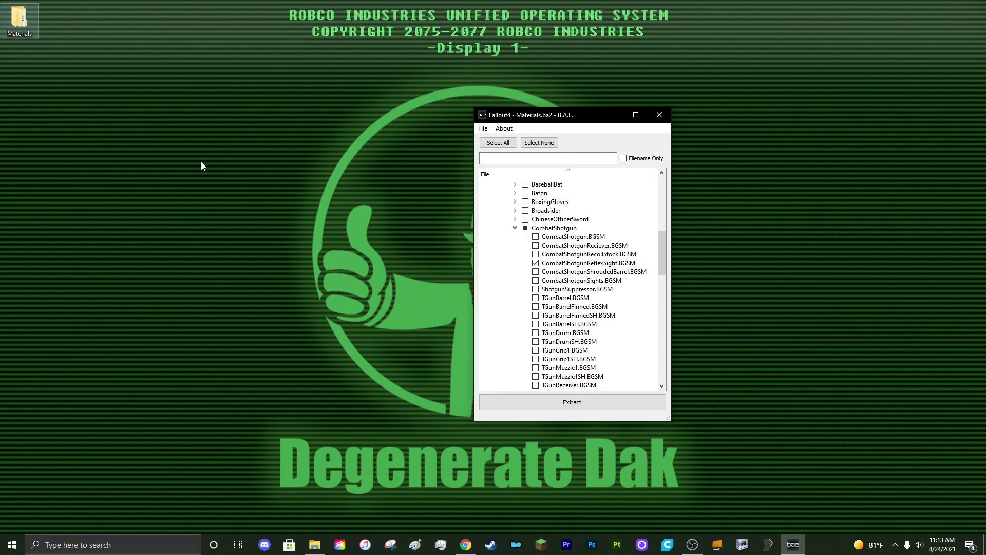
click(661, 117)
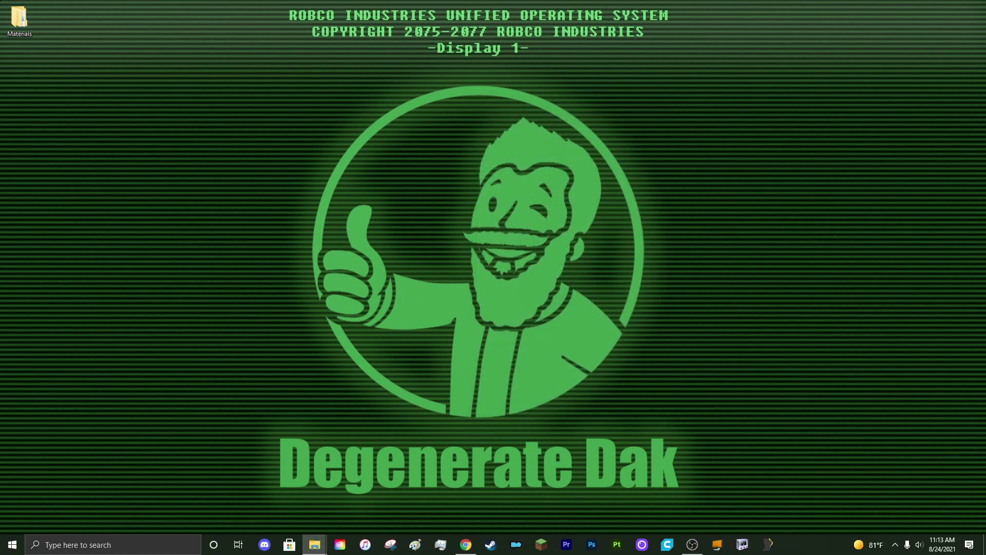
Step: Browse the extracted Materials folder in File Explorer down to Weapons > CombatShotgun
drag(478, 82, 363, 103)
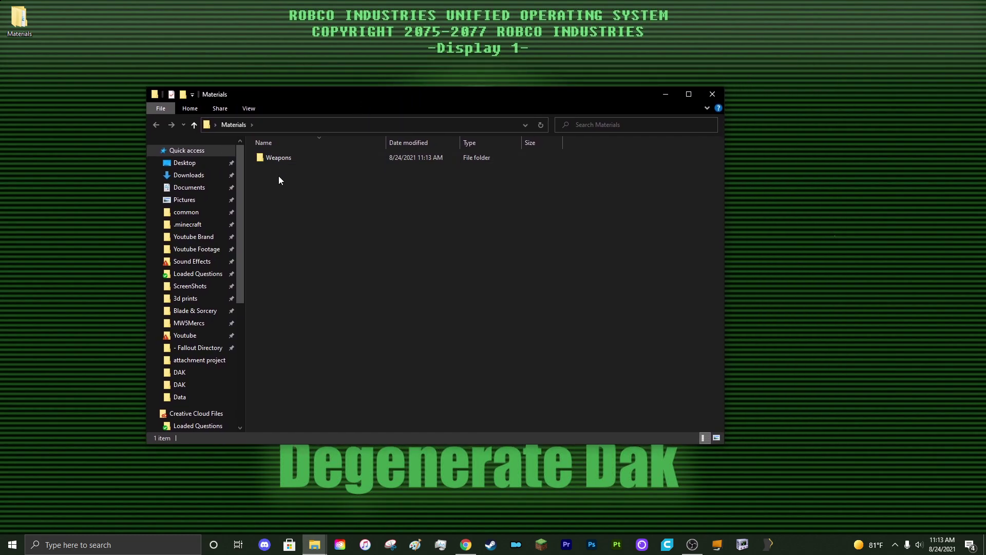
double_click(290, 159)
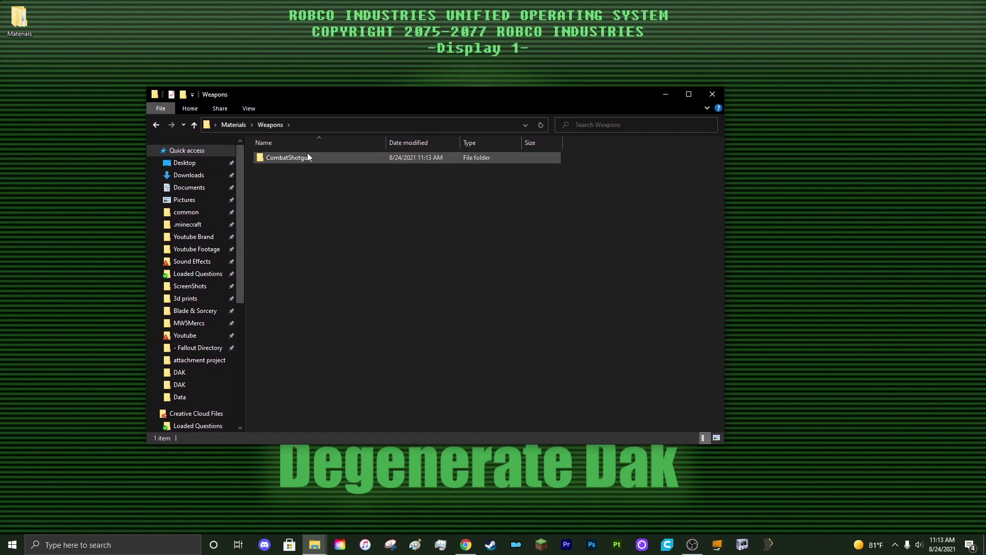
double_click(310, 161)
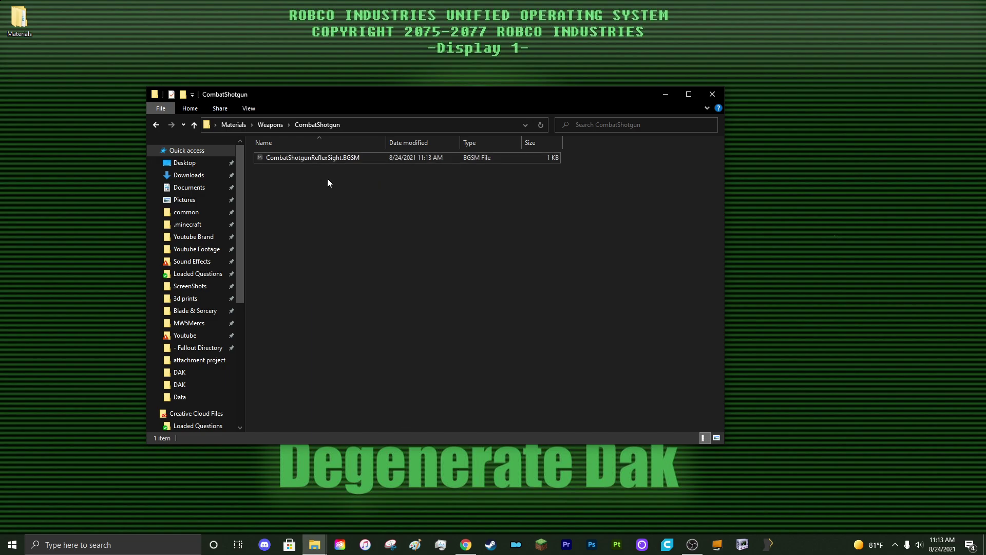
Step: Open CombatShotgunReflexSight.BGSM in Material Editor, making it the default app for .BGSM files, and close the folder window
right_click(297, 156)
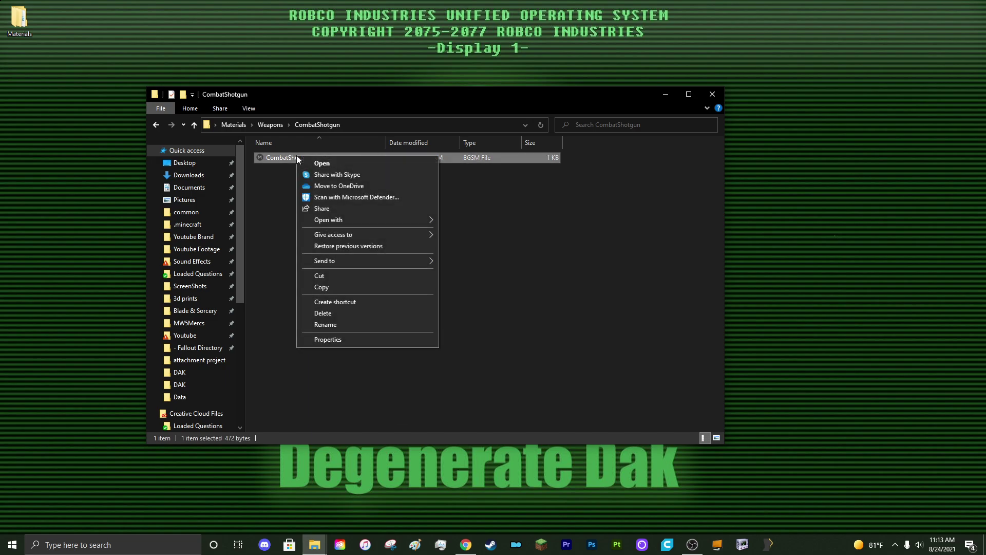
mouse_move(402, 220)
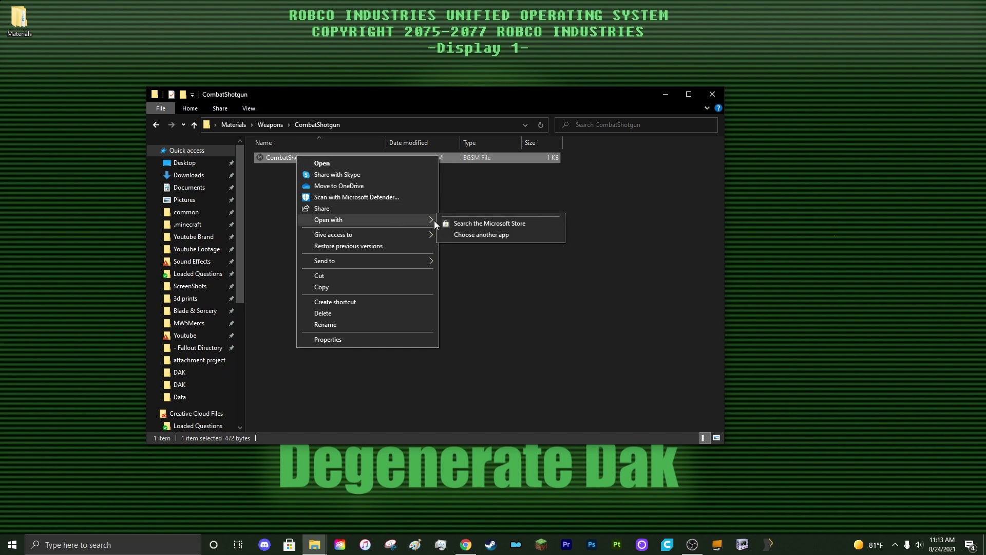
click(497, 236)
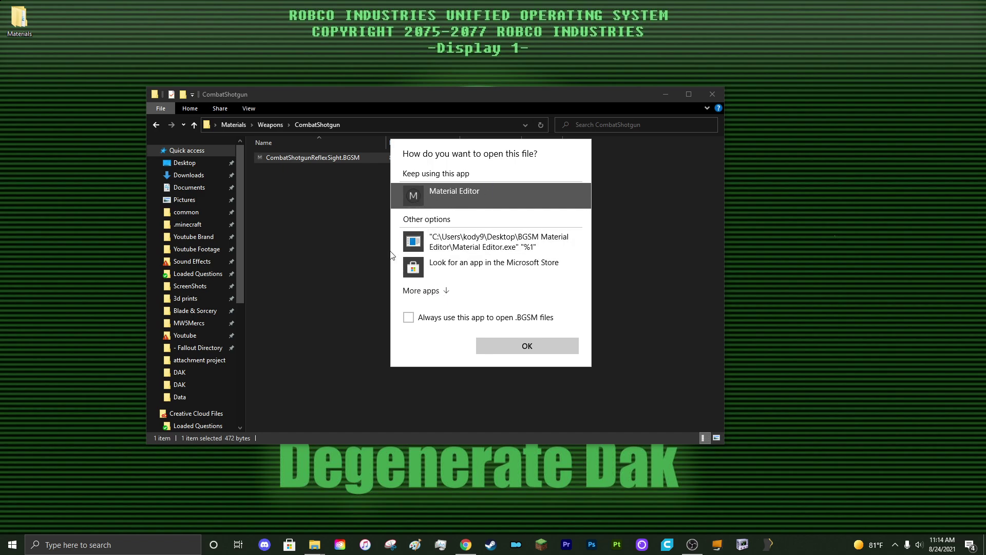
click(420, 320)
click(541, 346)
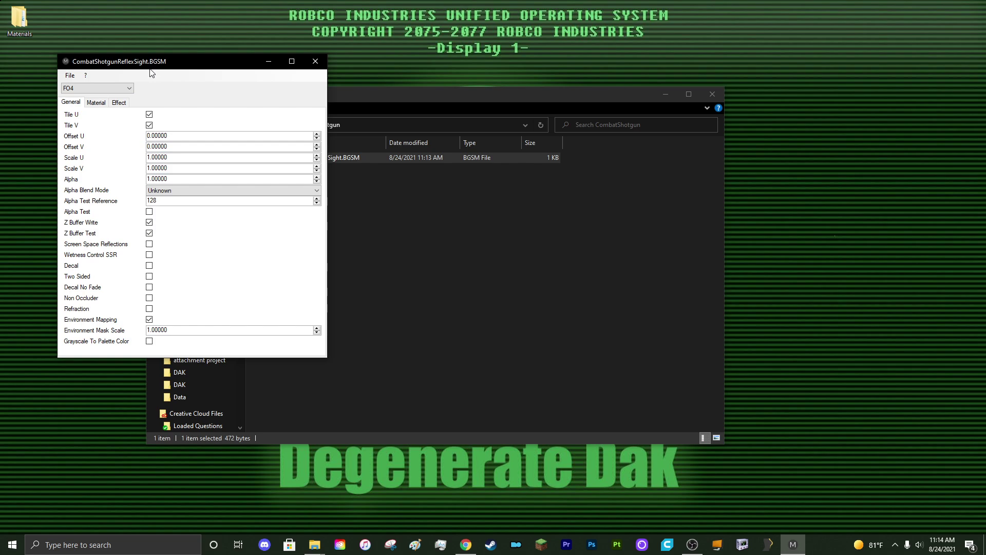
drag(165, 67, 468, 95)
click(712, 94)
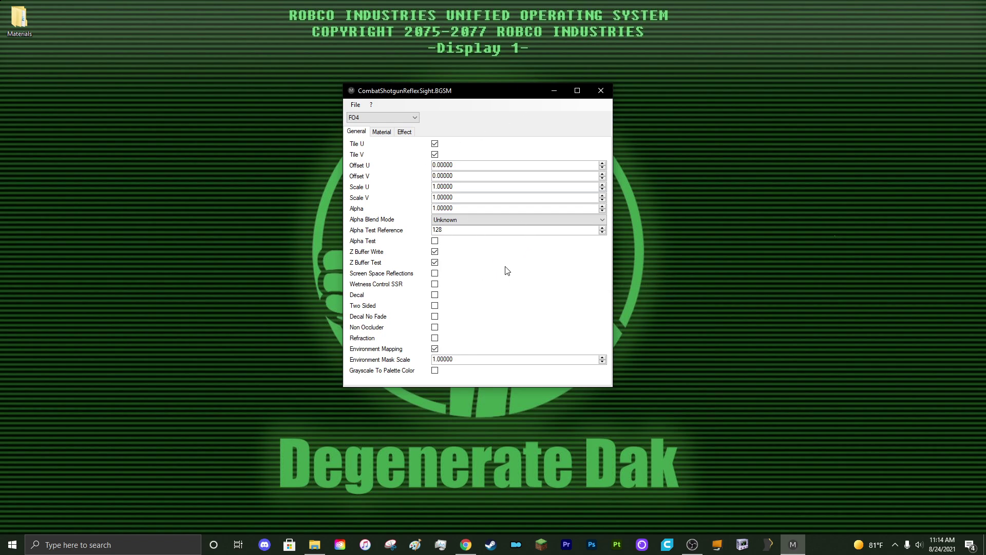
Step: Set the material's Diffuse texture to closedreddot_d.dds from the DAK folder in Fallout 4's Data > Textures
mouse_move(508, 285)
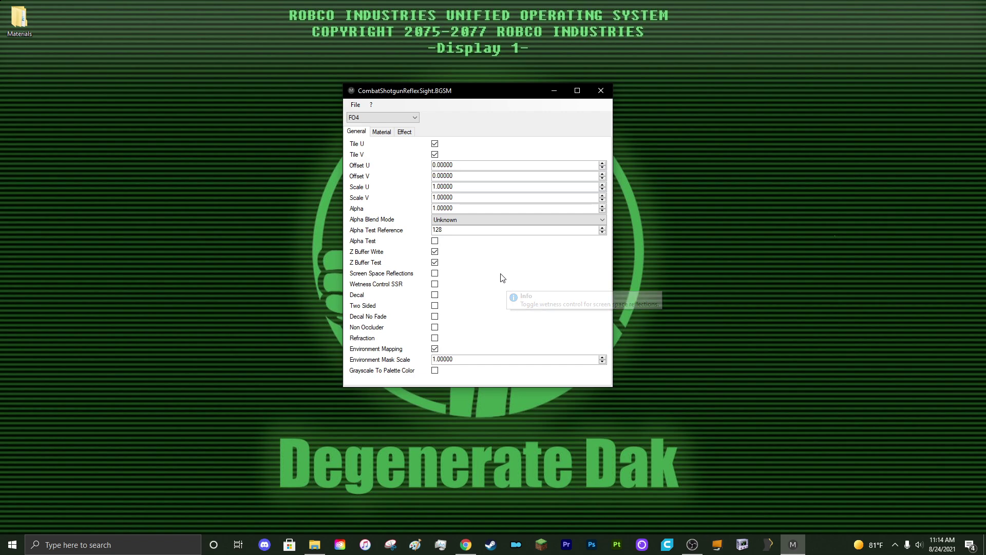
click(382, 132)
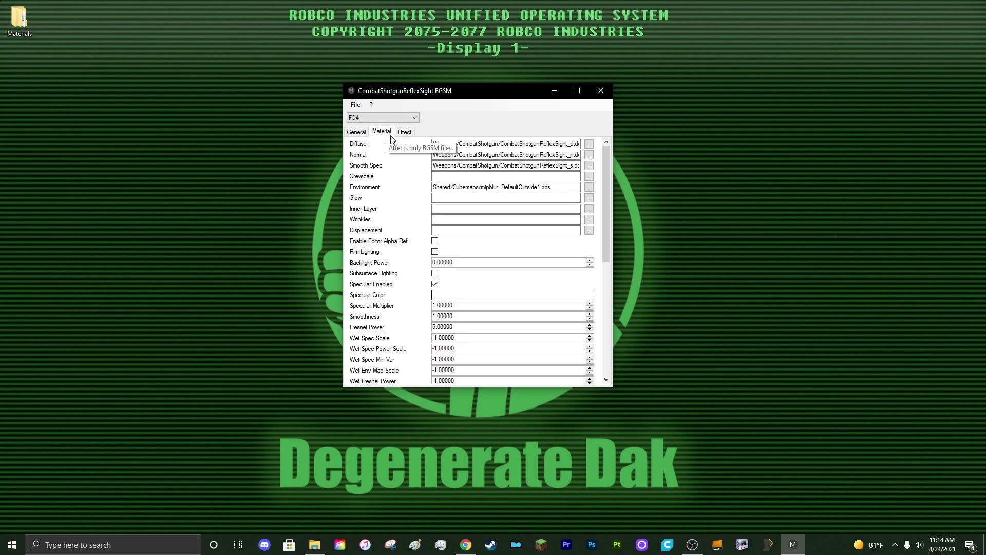
click(589, 146)
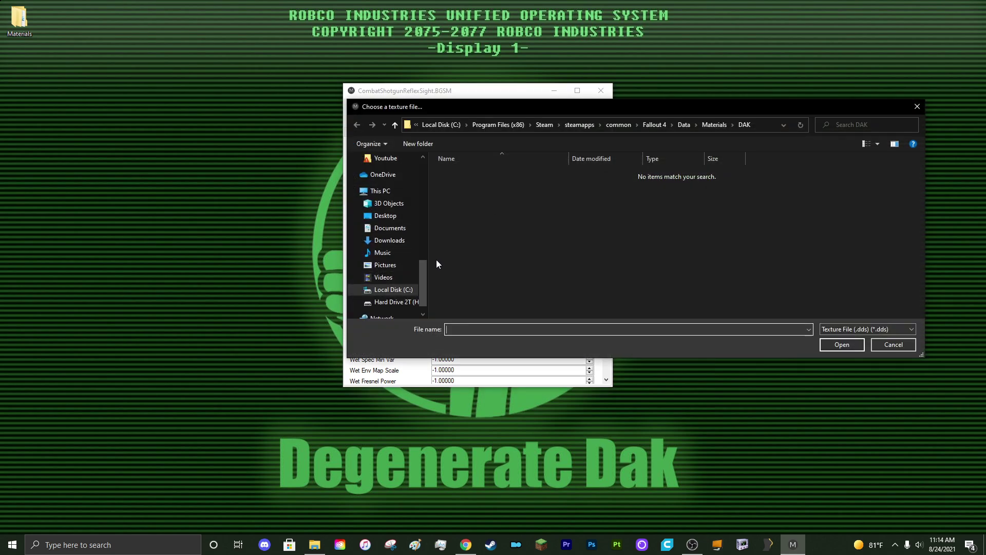
scroll(395, 236, up, 4)
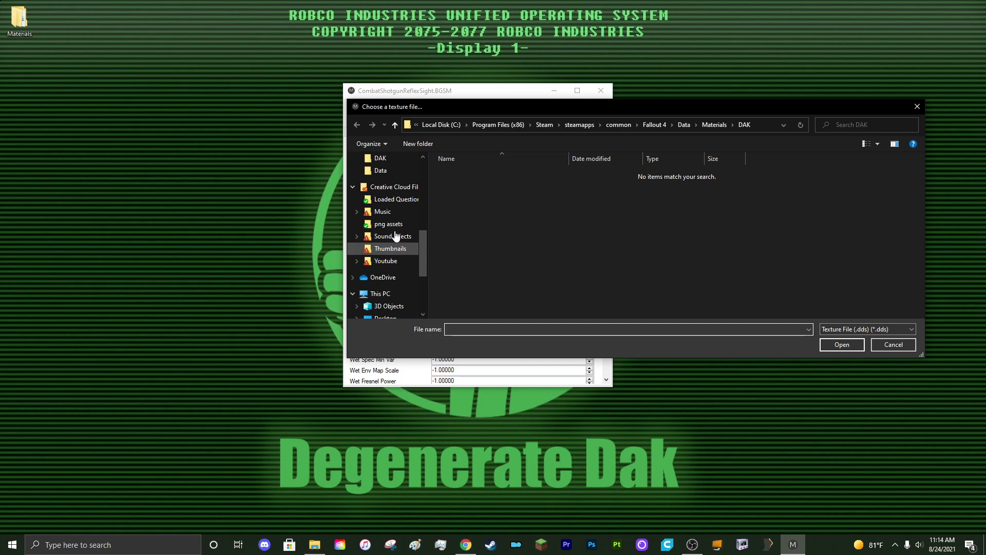
click(391, 160)
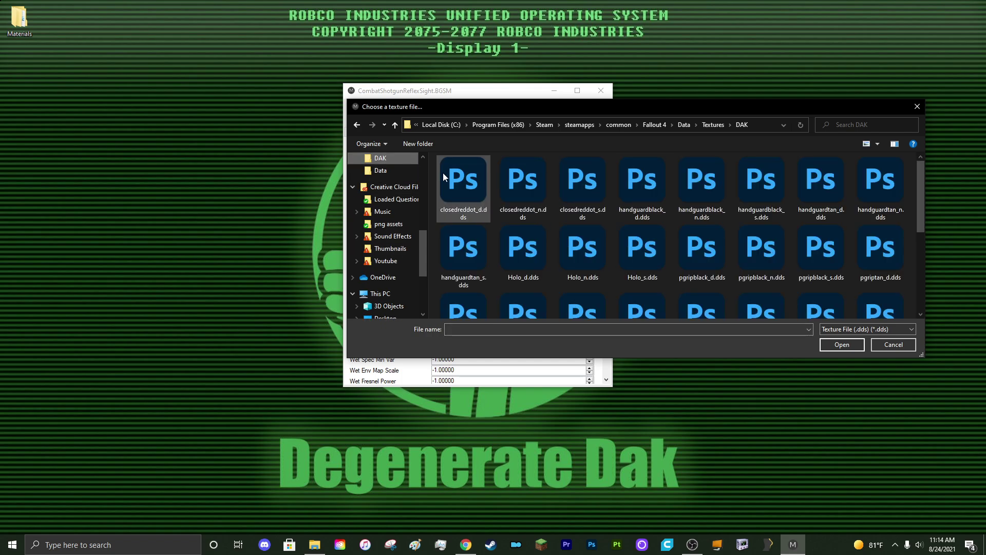
click(478, 201)
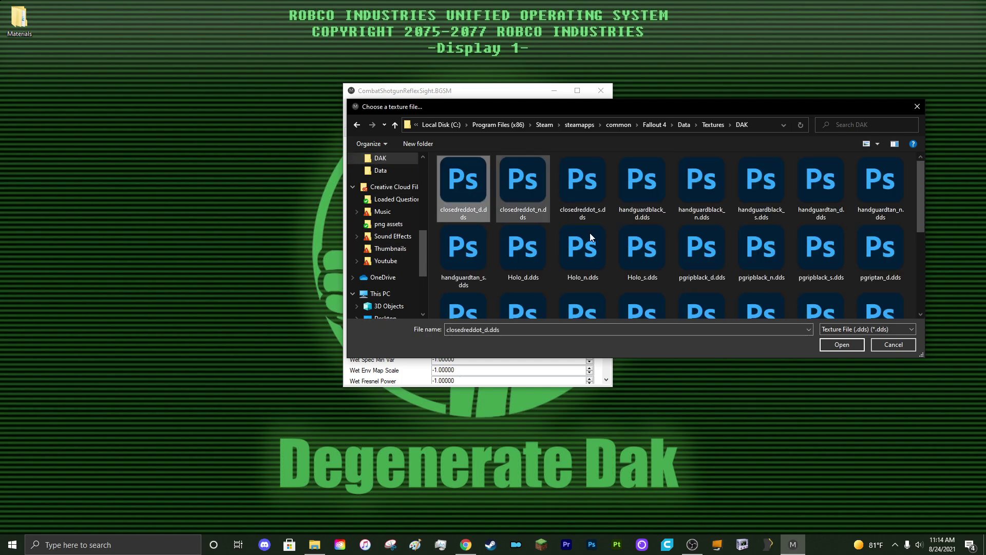
click(842, 344)
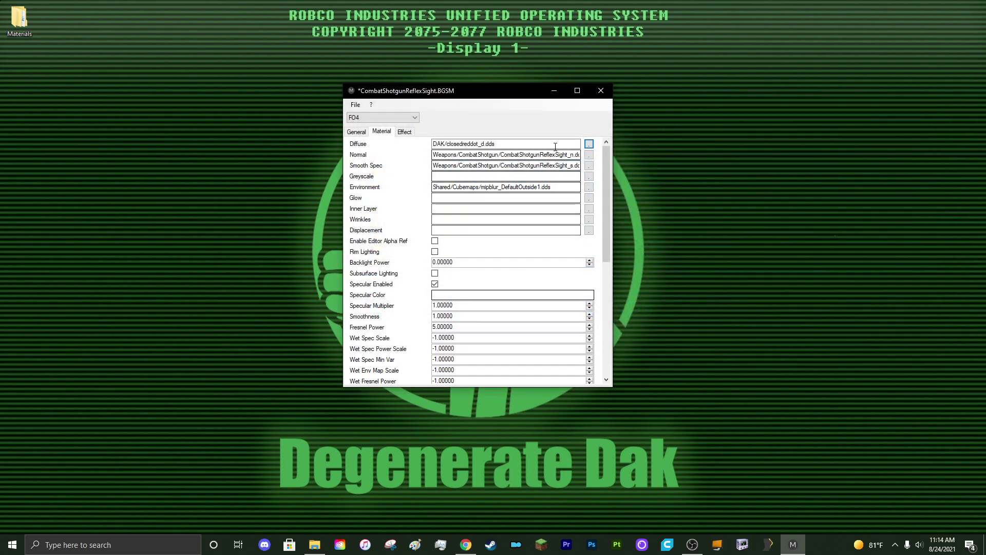
Step: Set the material's Normal texture to closedreddot_n.dds and its Smooth Spec texture to closedreddot_s.dds
click(590, 155)
click(517, 196)
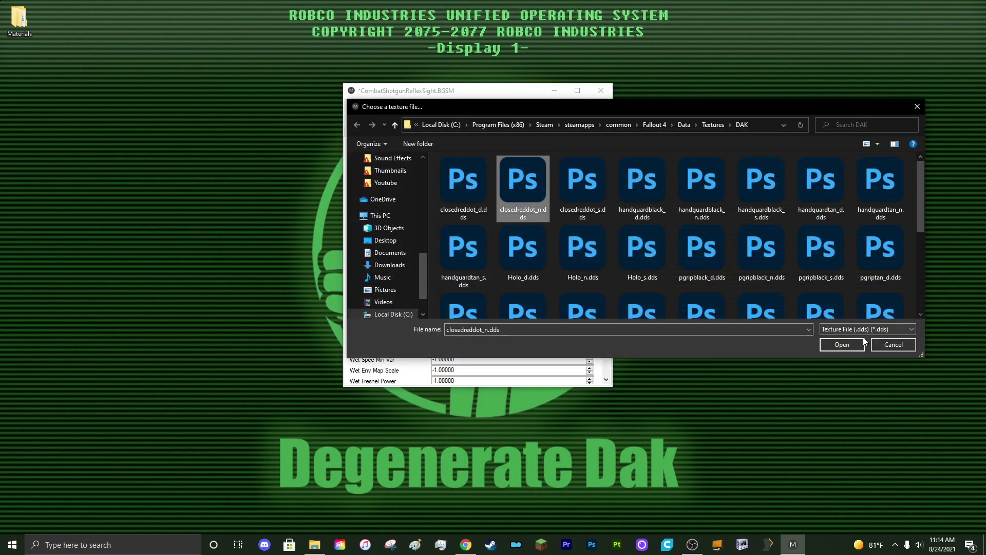
click(842, 344)
click(589, 164)
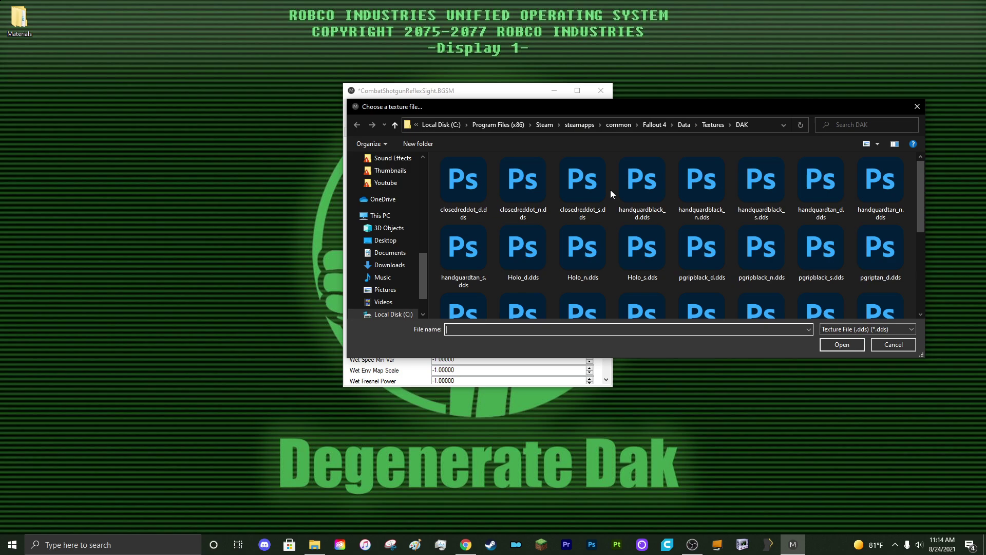
click(584, 184)
click(837, 345)
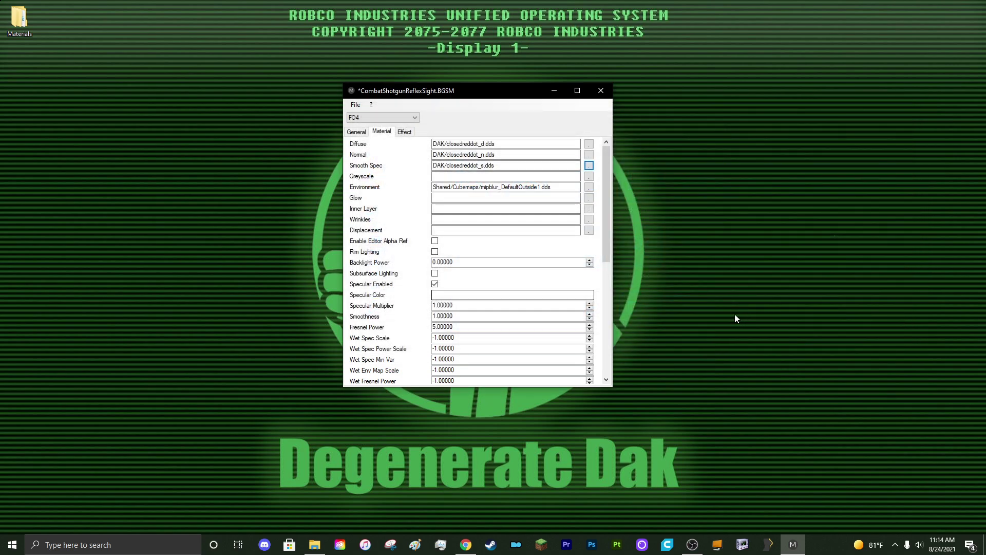
Step: Save the material under the new name closedreddot.BGSM in the DAK folder of Fallout 4's Data > Materials
click(356, 105)
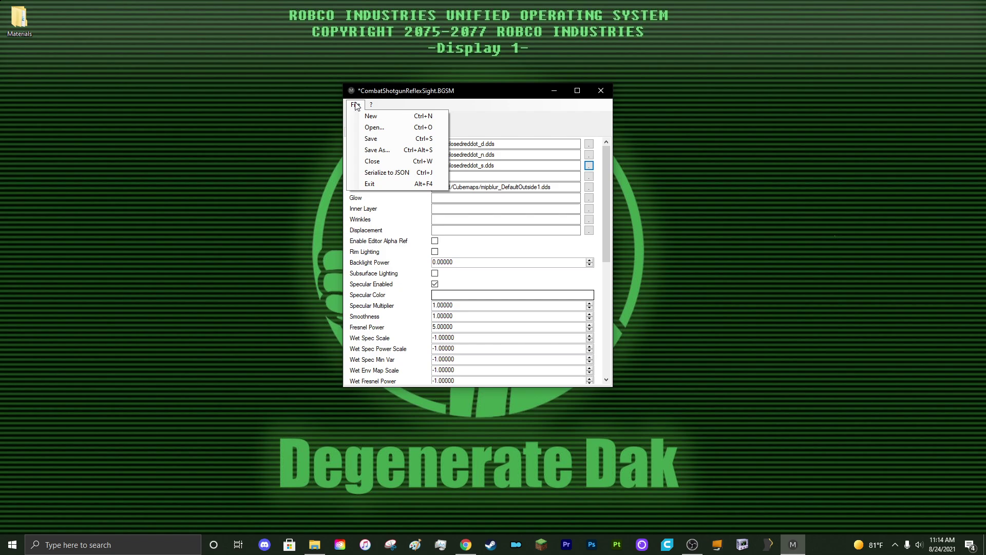
click(377, 150)
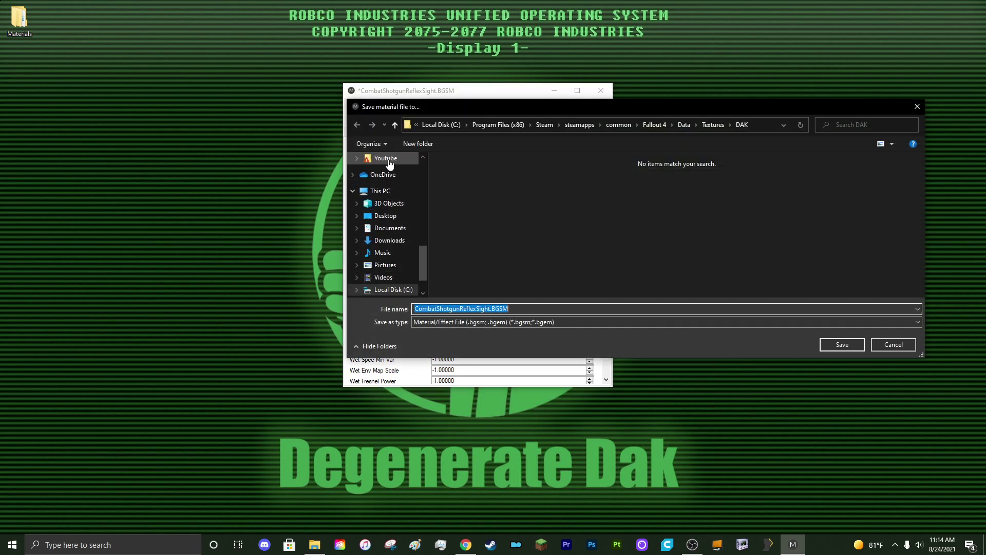
drag(490, 309, 386, 308)
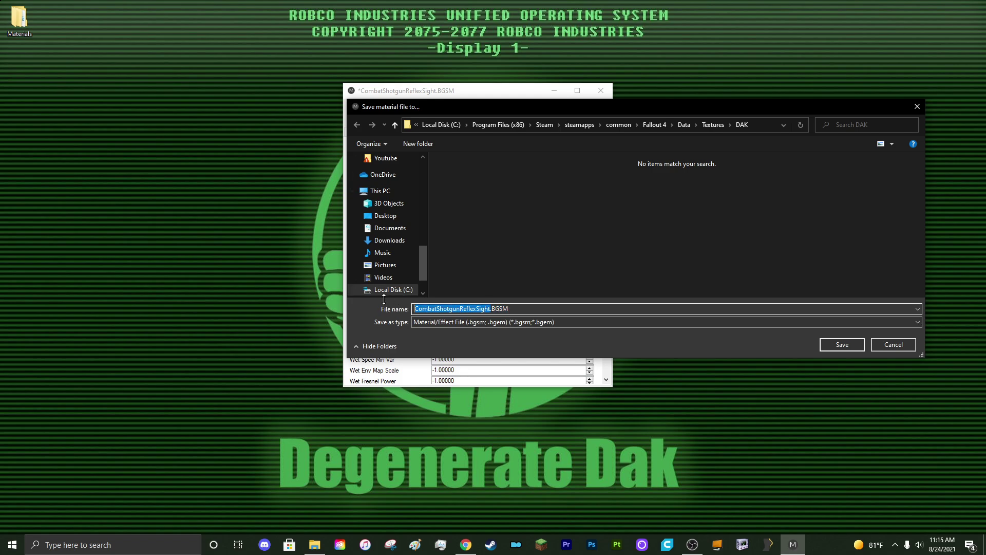
text(closedred)
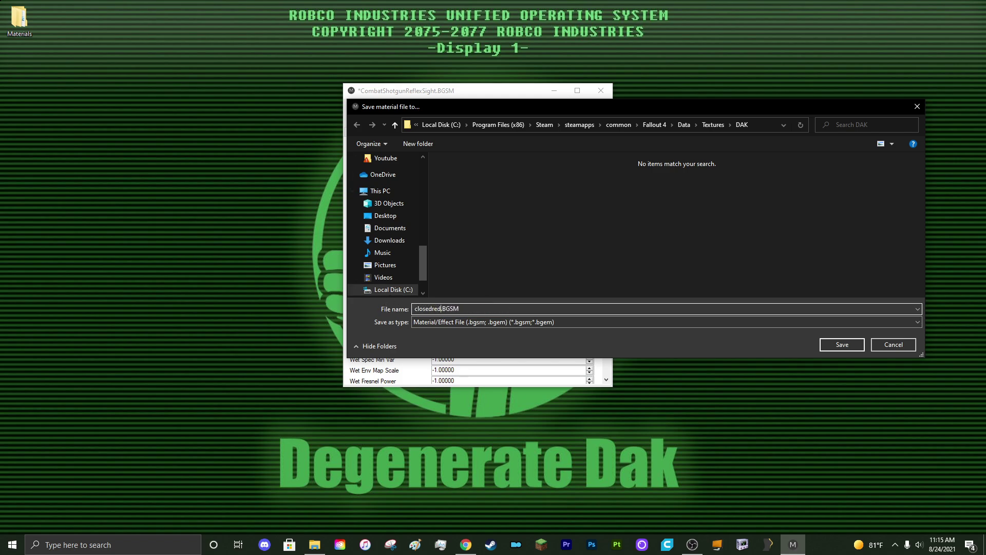
text(dot)
click(683, 126)
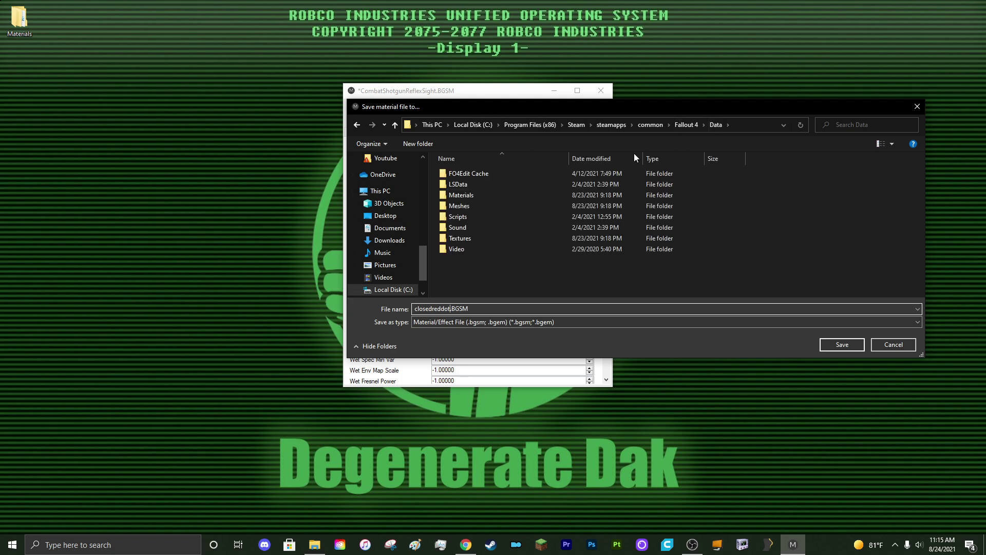
double_click(483, 194)
double_click(474, 175)
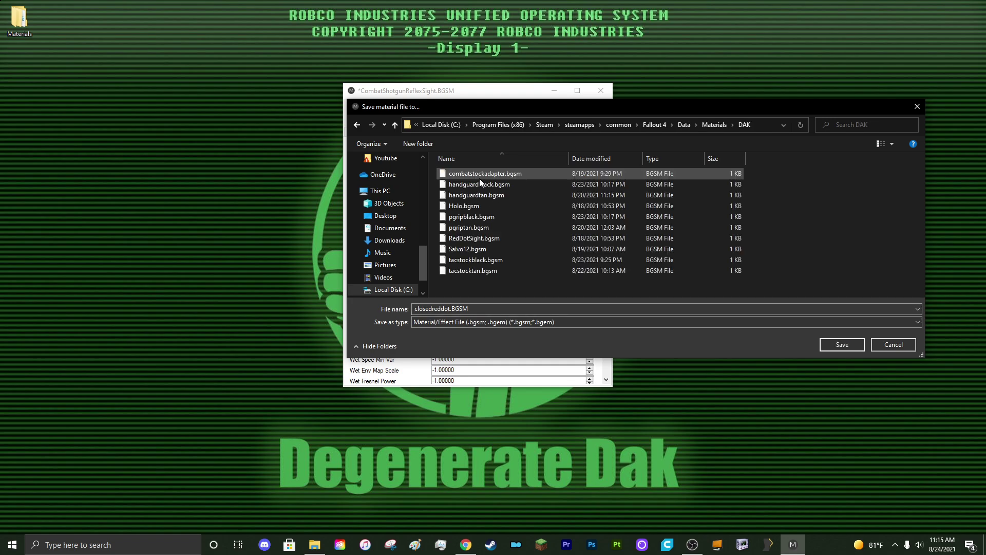
click(841, 345)
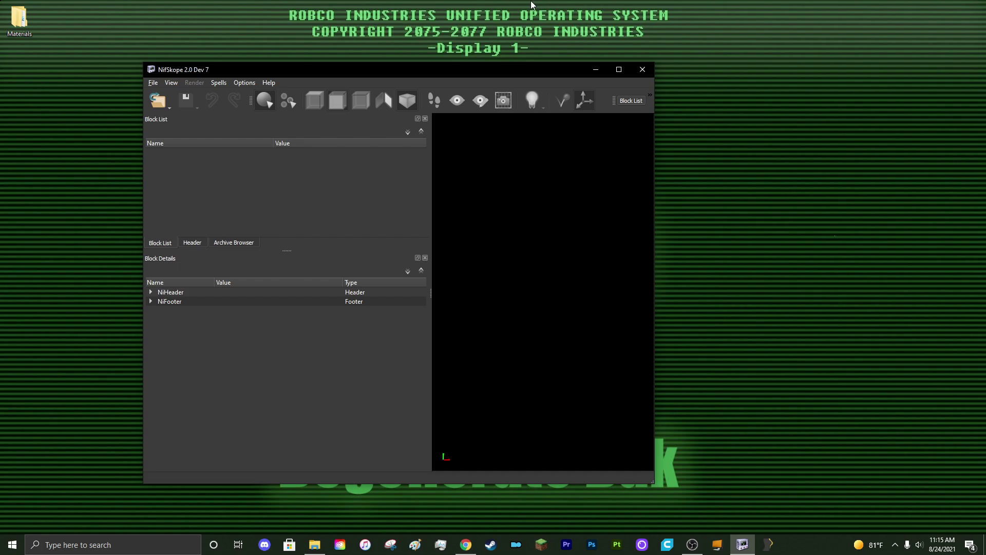
Step: Open a second NifSkope window and arrange the two windows side by side without overlap
drag(512, 69, 399, 60)
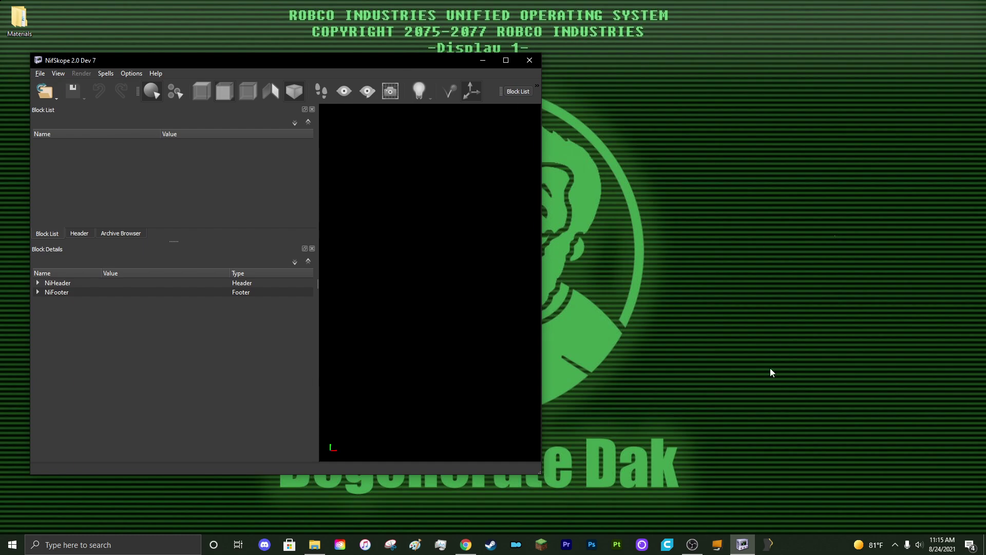
right_click(743, 545)
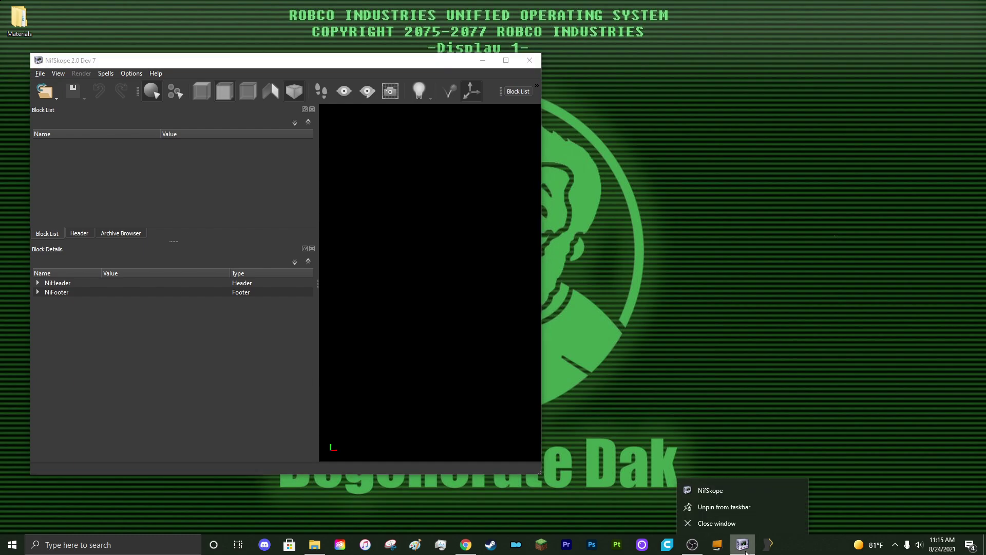
click(724, 490)
drag(248, 70, 568, 68)
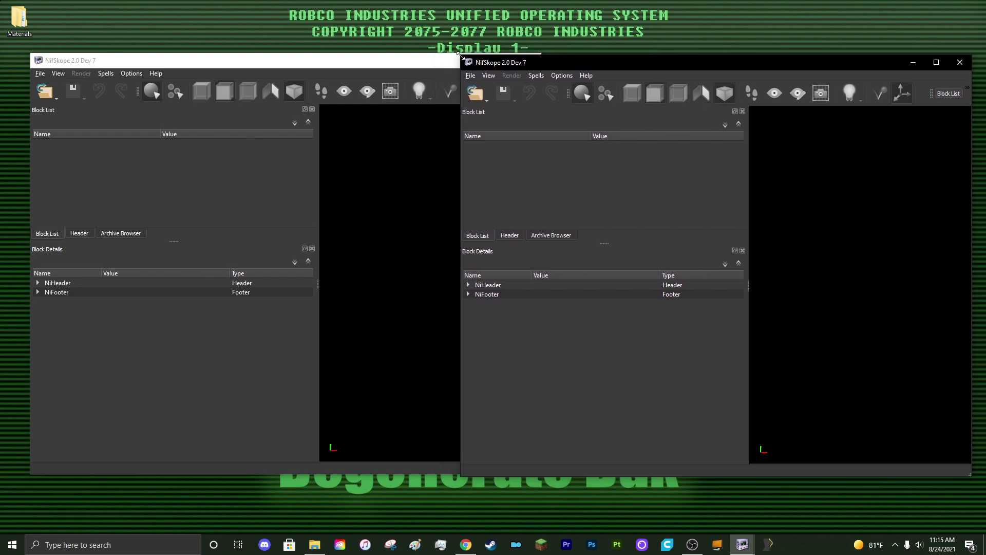
click(419, 63)
drag(542, 194, 513, 195)
click(503, 189)
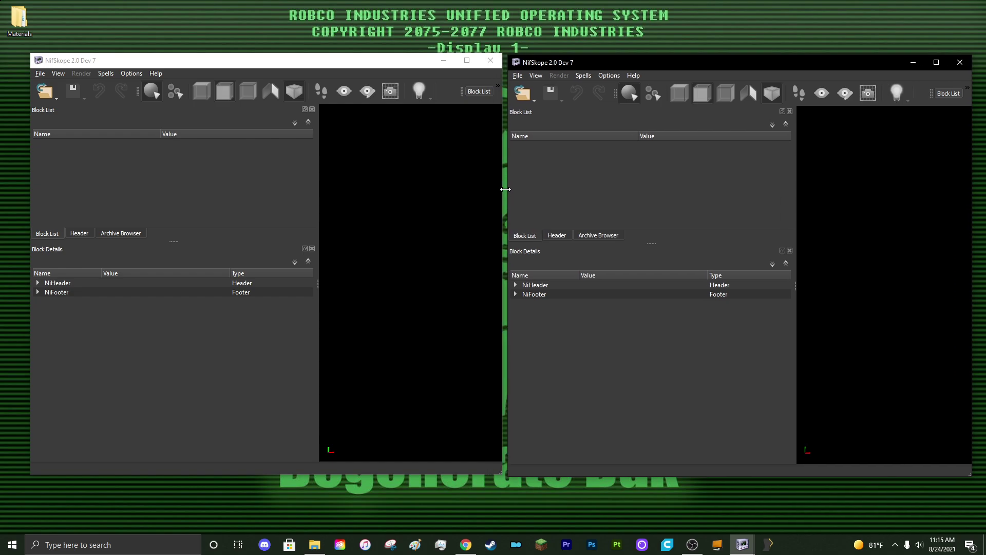
Step: Switch to B.A.E. and open the Fallout4 - Meshes.ba2 archive from Fallout 4's Data folder
drag(603, 68, 600, 65)
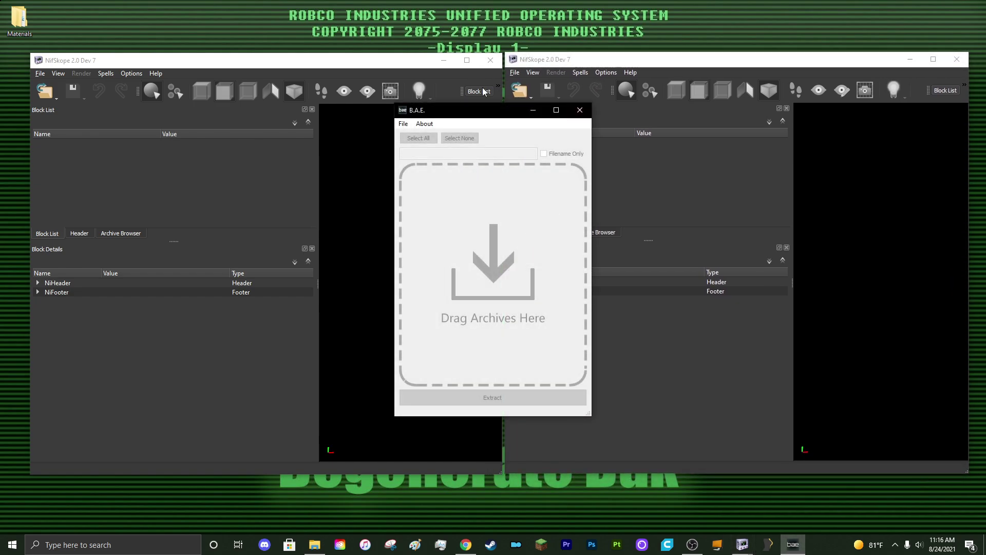
drag(518, 103, 662, 131)
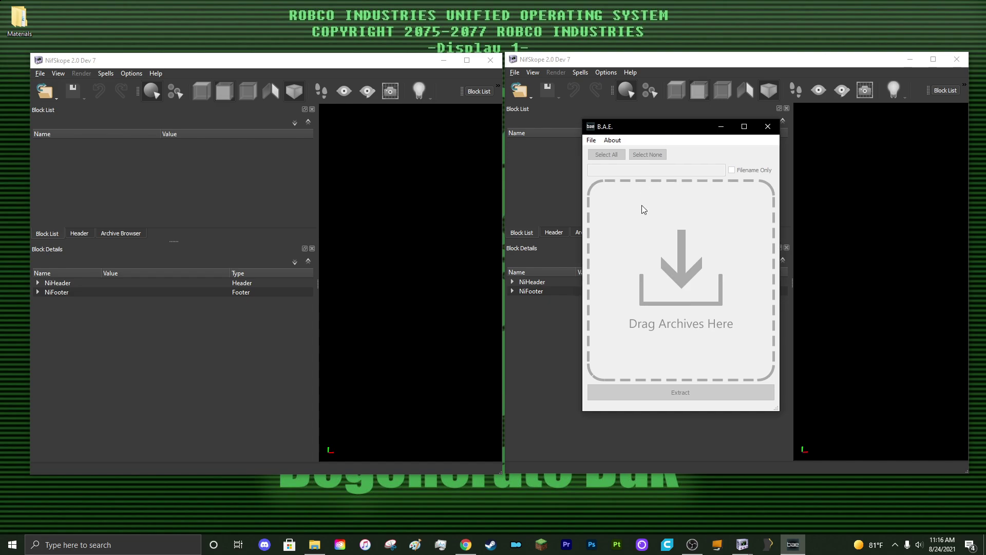
click(592, 140)
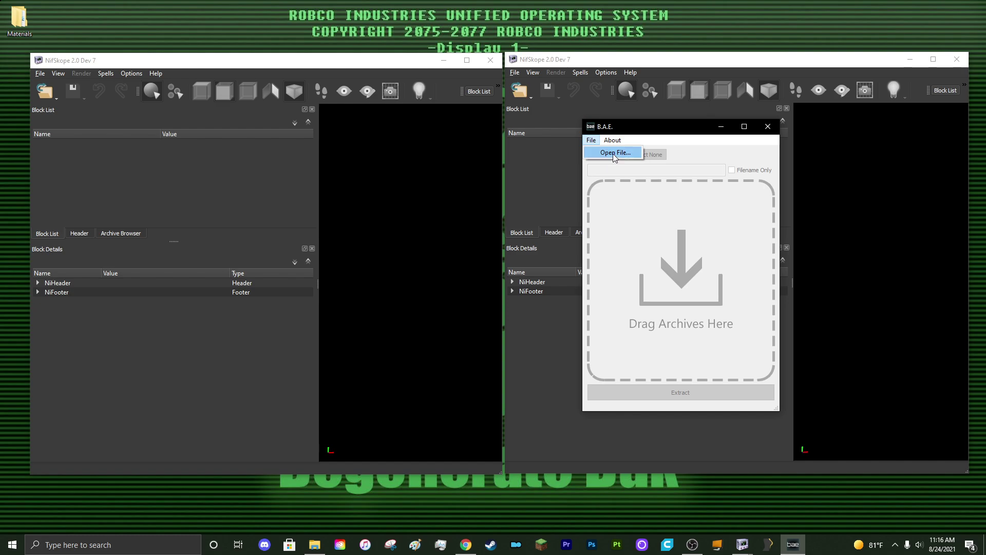
click(615, 153)
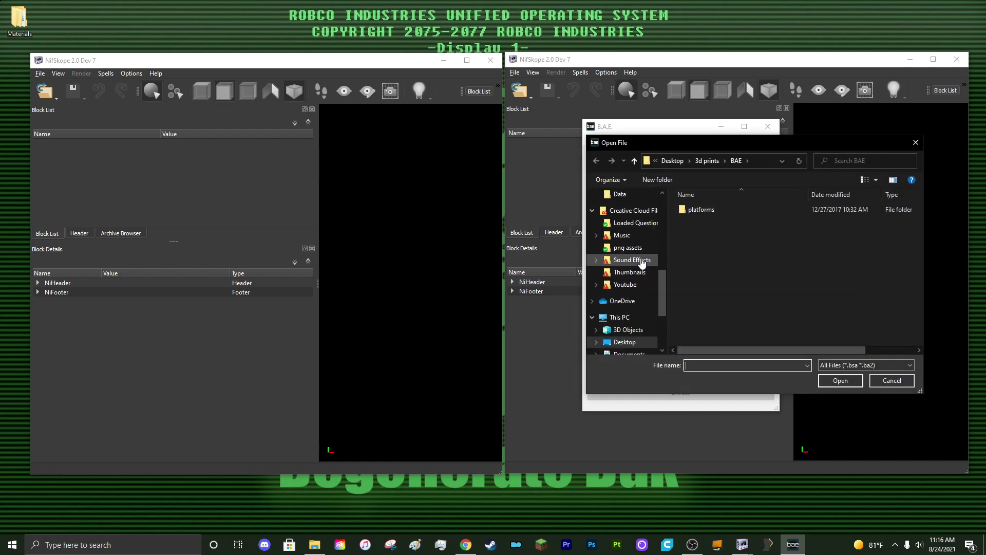
scroll(642, 264, up, 8)
click(647, 261)
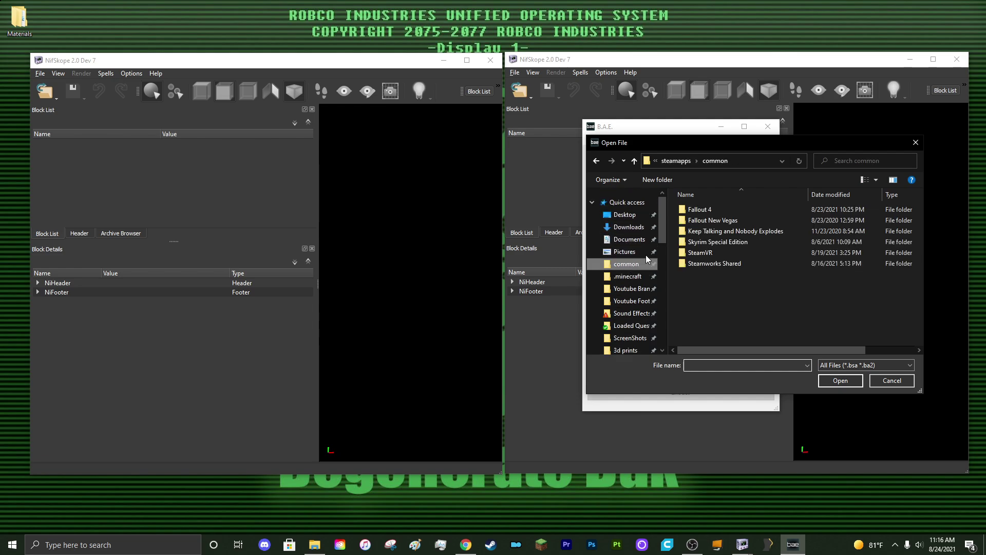
double_click(739, 213)
double_click(729, 227)
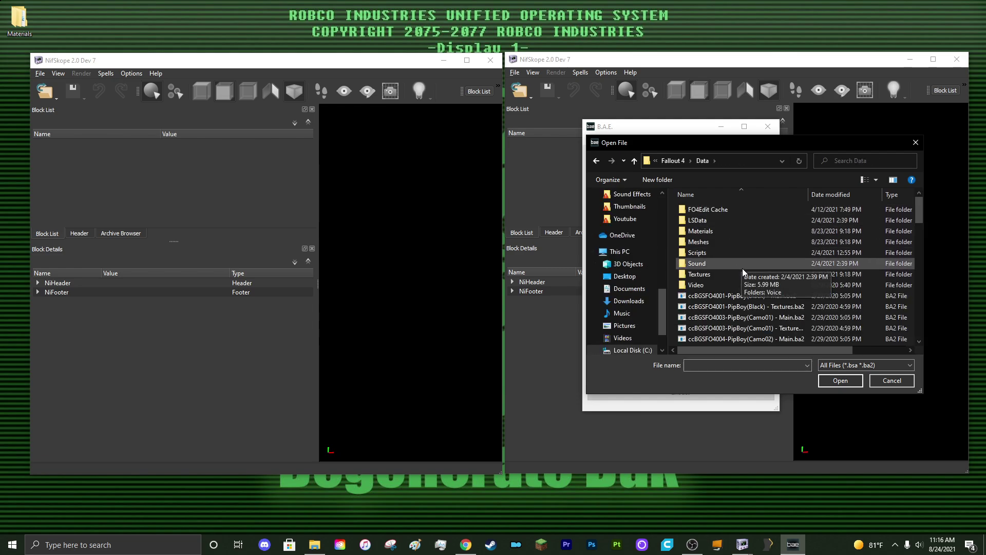
scroll(862, 284, down, 15)
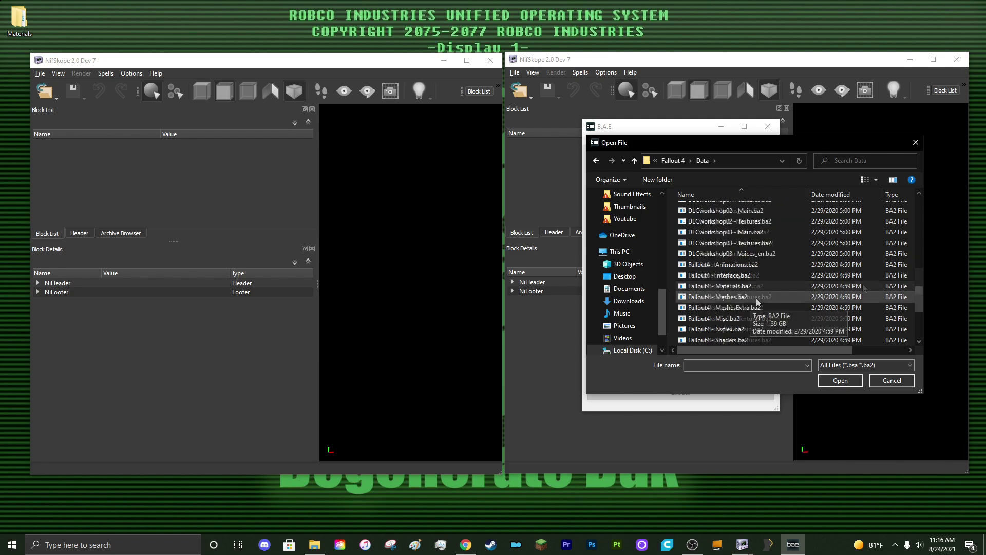
click(767, 300)
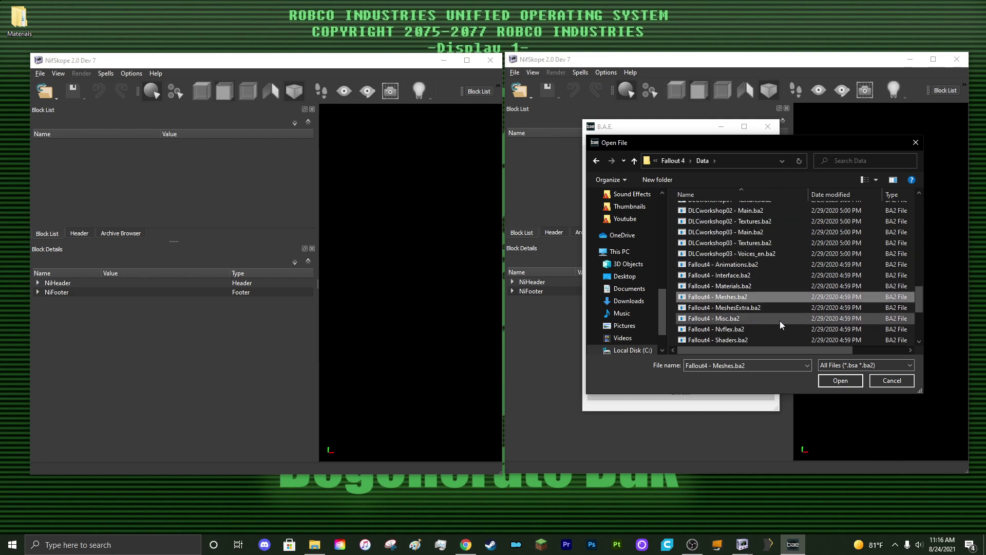
click(837, 381)
Step: Mark CombatShotgunReflexSightDot.nif for extraction in the archive's Meshes > Weapons > CombatShotgun folder
click(592, 195)
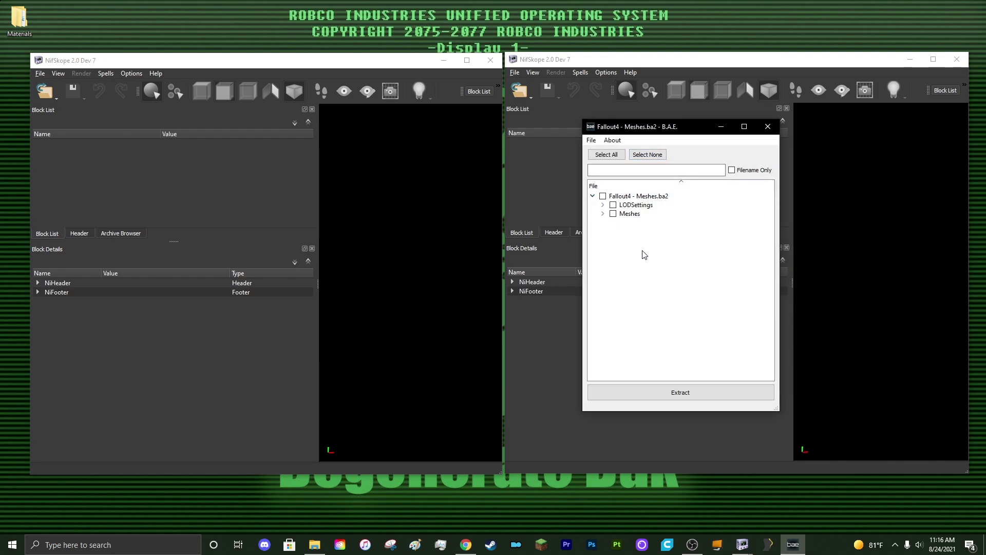
click(603, 213)
scroll(604, 241, down, 9)
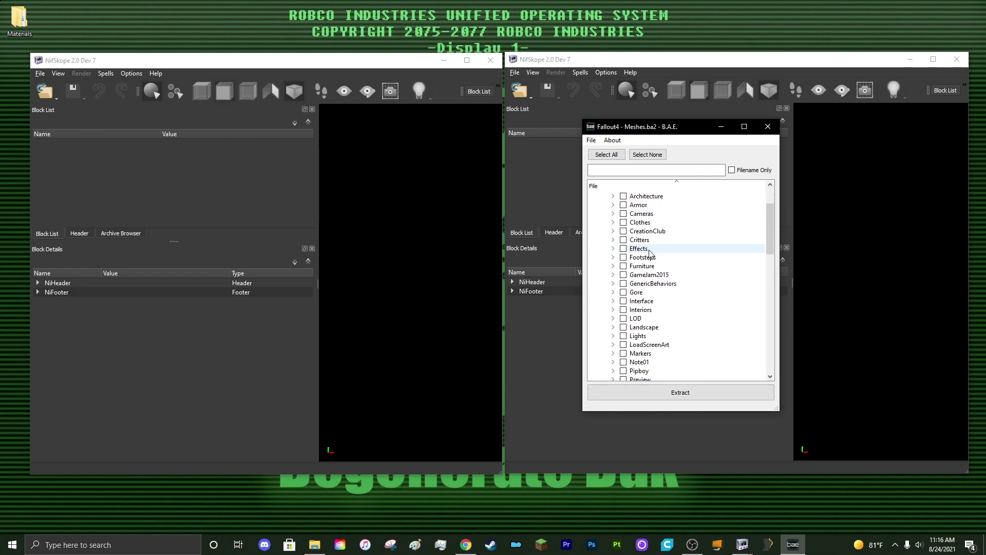
click(613, 266)
scroll(614, 262, down, 3)
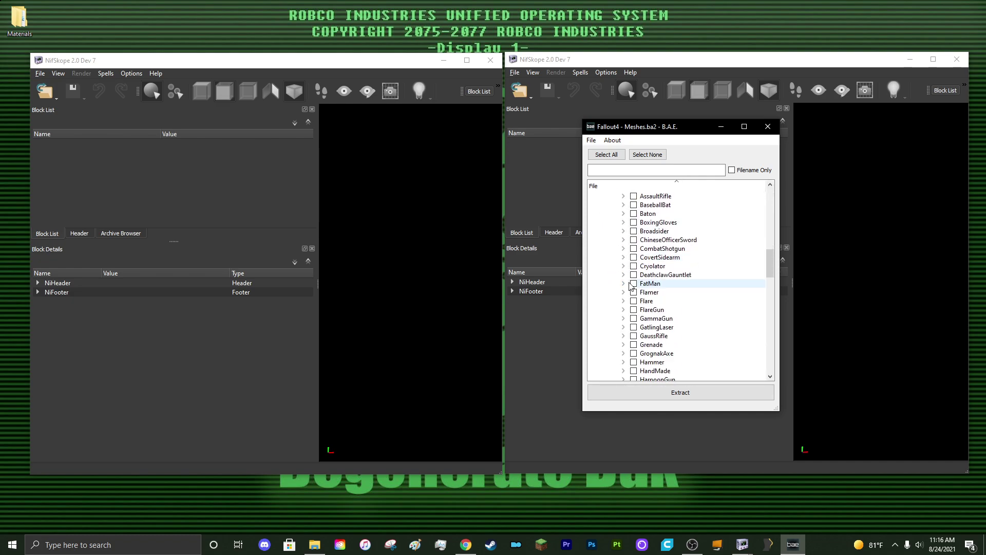
click(624, 248)
scroll(643, 265, down, 4)
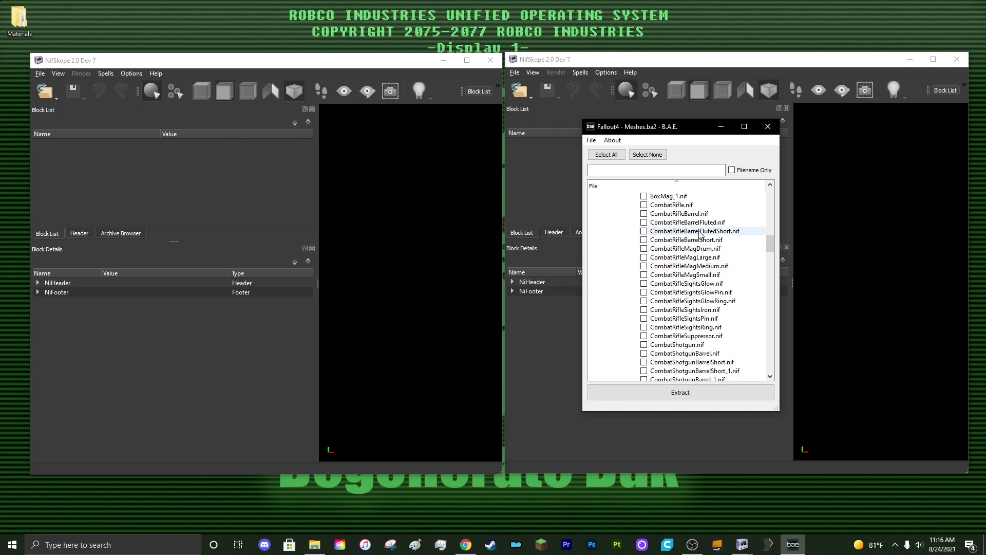
scroll(720, 334, down, 3)
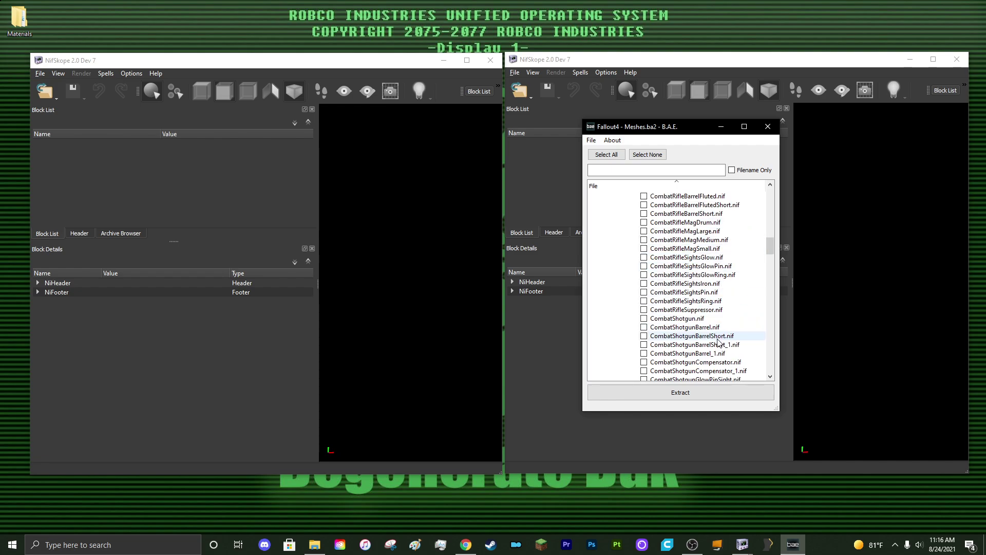
scroll(719, 351, down, 5)
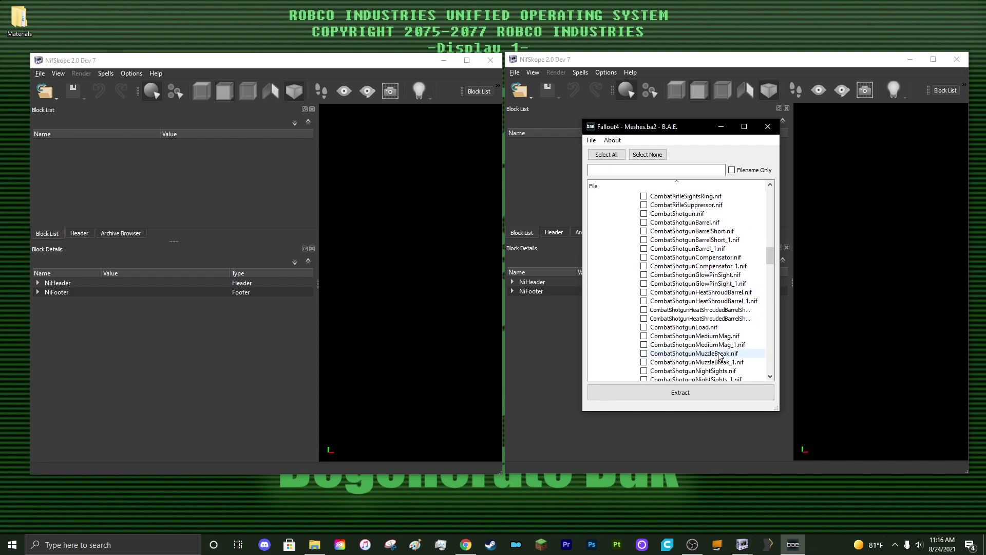
scroll(725, 349, down, 2)
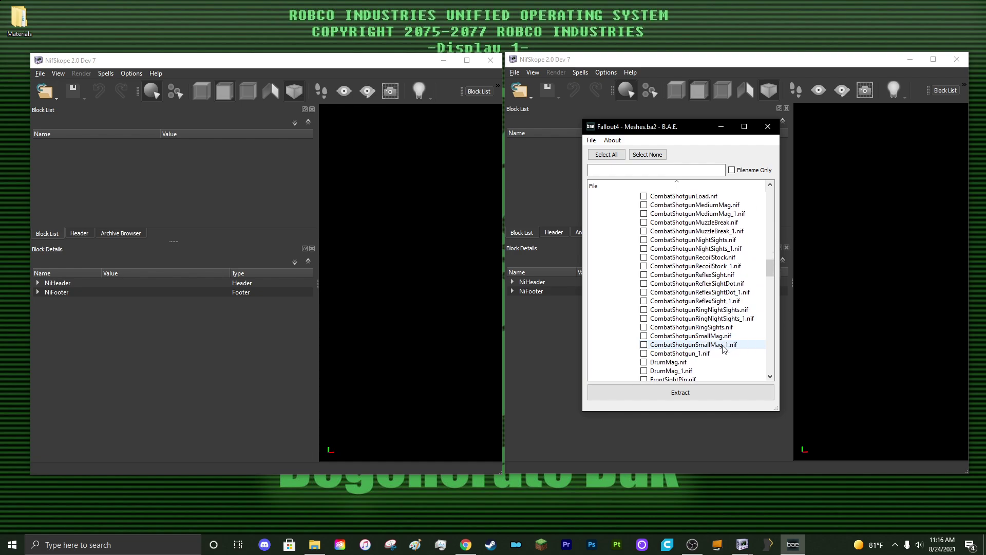
scroll(723, 348, down, 3)
scroll(722, 348, up, 6)
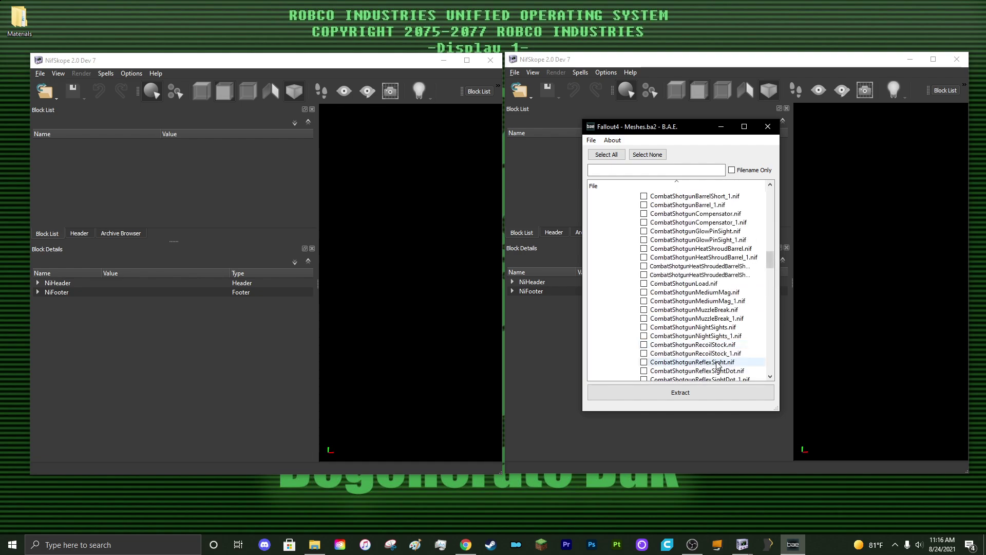
scroll(738, 341, down, 1)
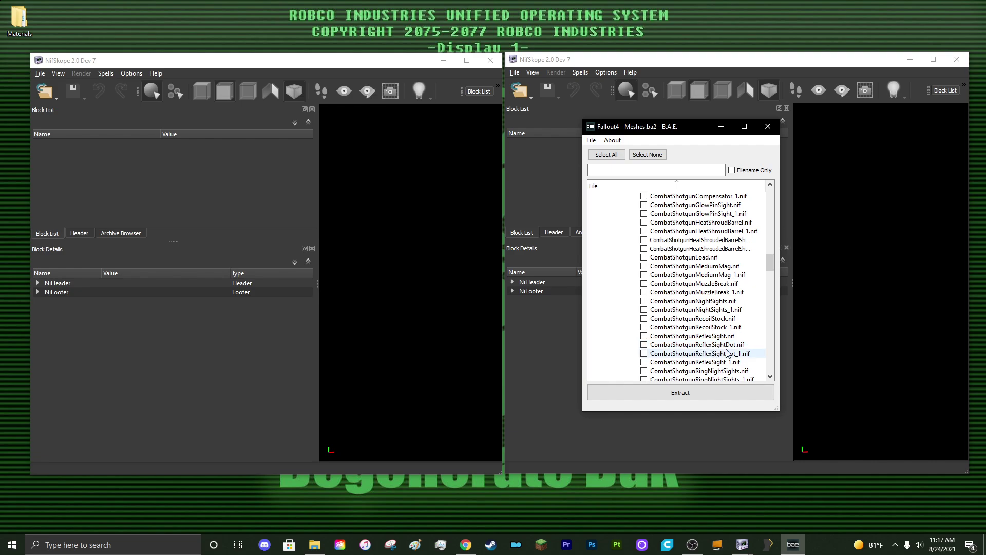
click(643, 344)
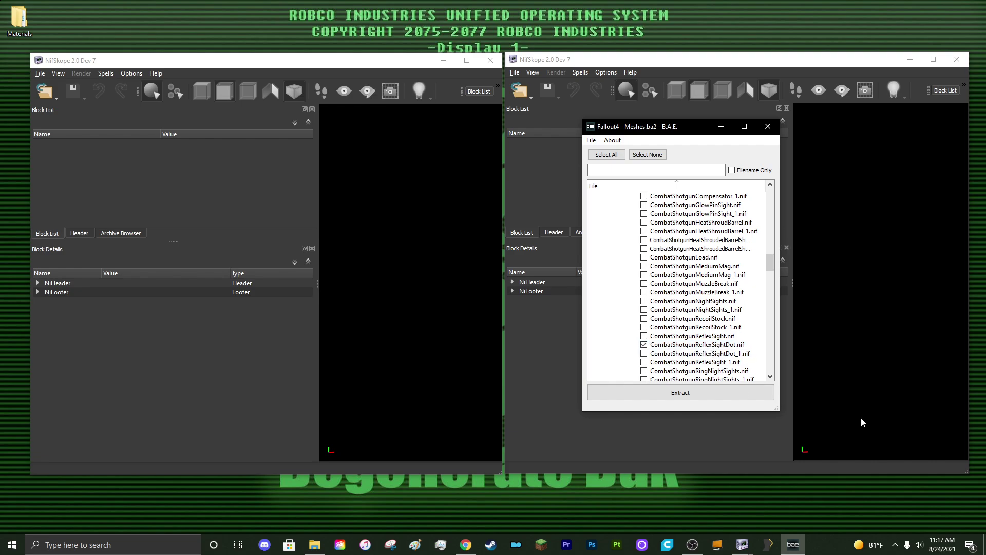
Step: Extract the marked mesh file to the Desktop and close B.A.E
click(728, 393)
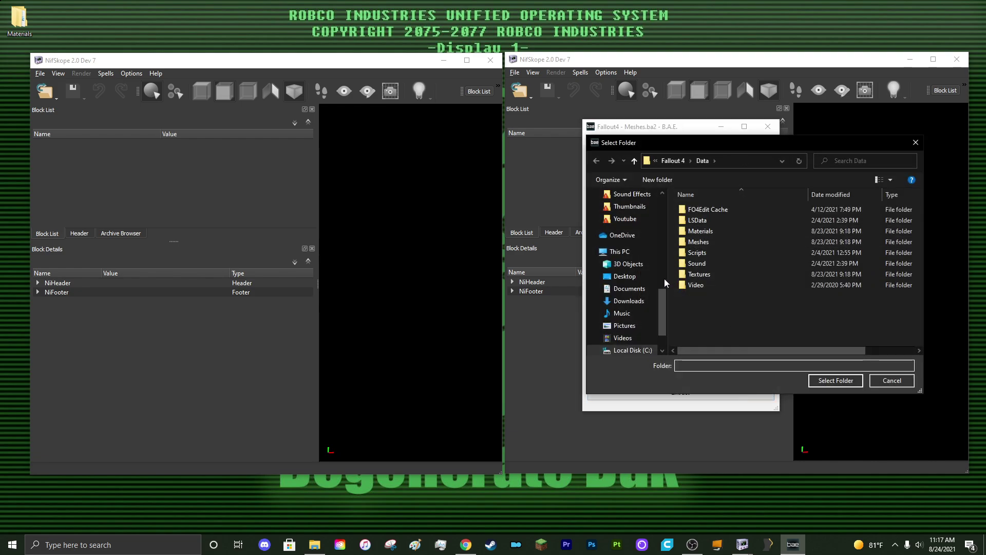
scroll(639, 248, up, 7)
scroll(636, 247, up, 2)
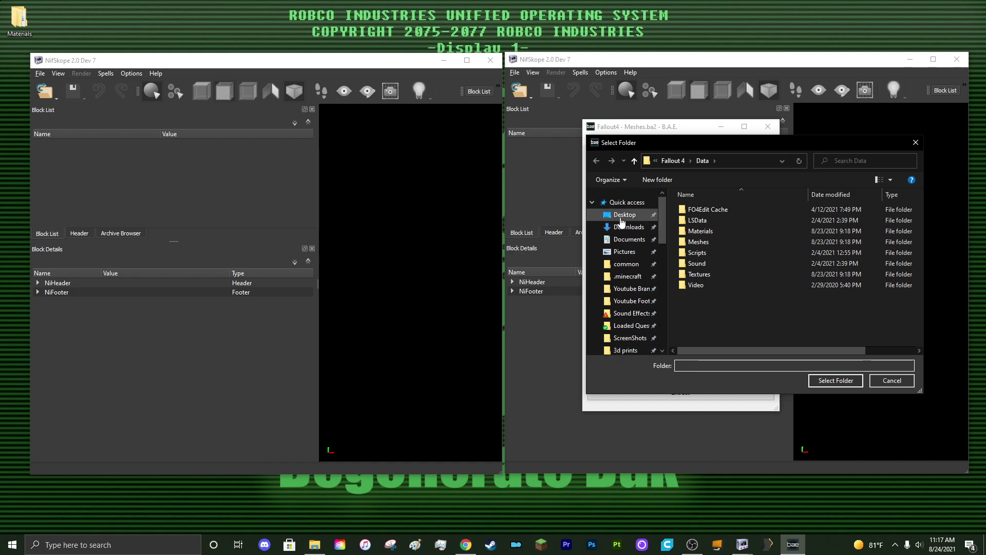
click(625, 215)
click(834, 385)
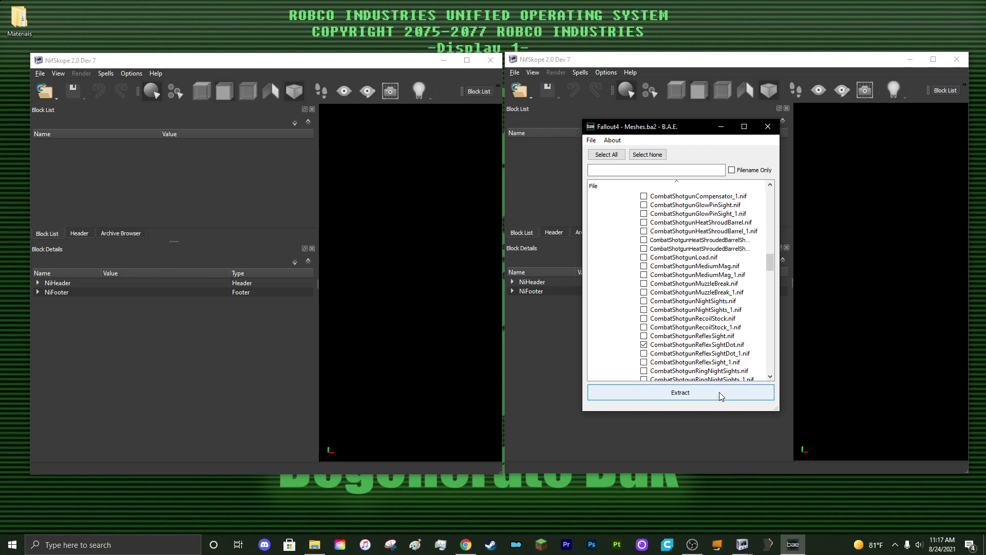
click(768, 127)
Step: Load CombatShotgunReflexSightDot.nif from the Desktop's Meshes > Weapons > CombatShotgun folder into the first NifSkope window and close the folder window
drag(19, 69, 59, 24)
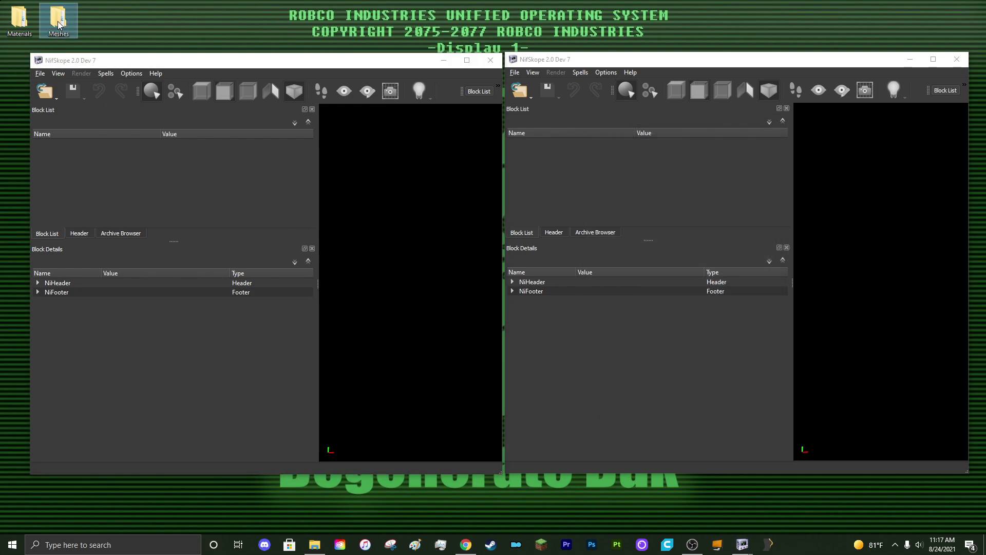
double_click(58, 20)
drag(424, 96, 550, 99)
double_click(405, 164)
double_click(437, 164)
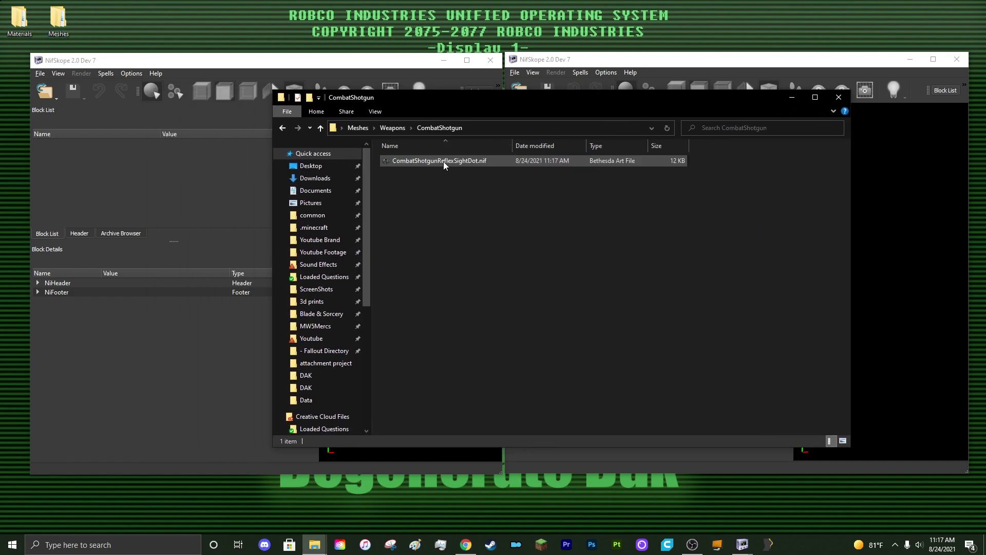
drag(464, 98, 658, 201)
drag(662, 269, 394, 209)
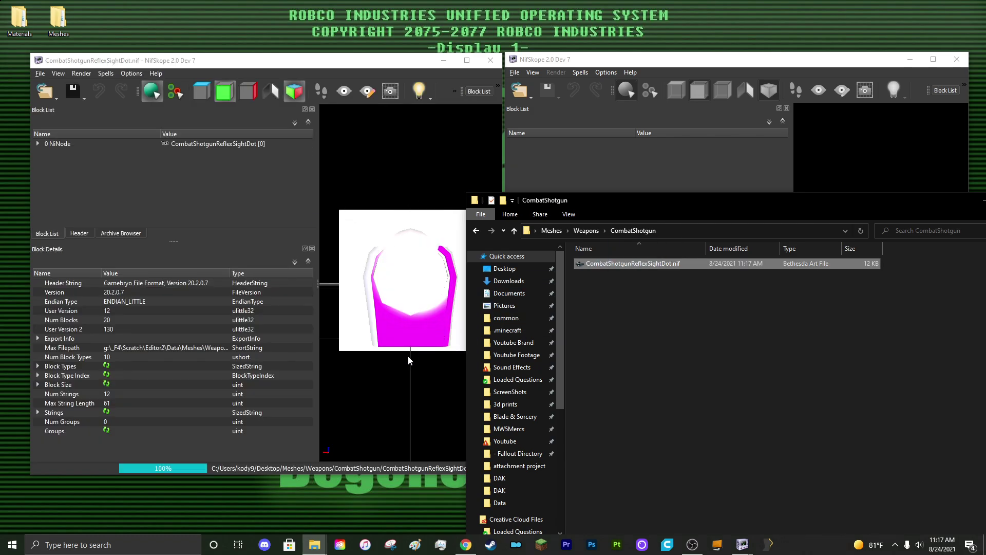
drag(426, 375, 394, 344)
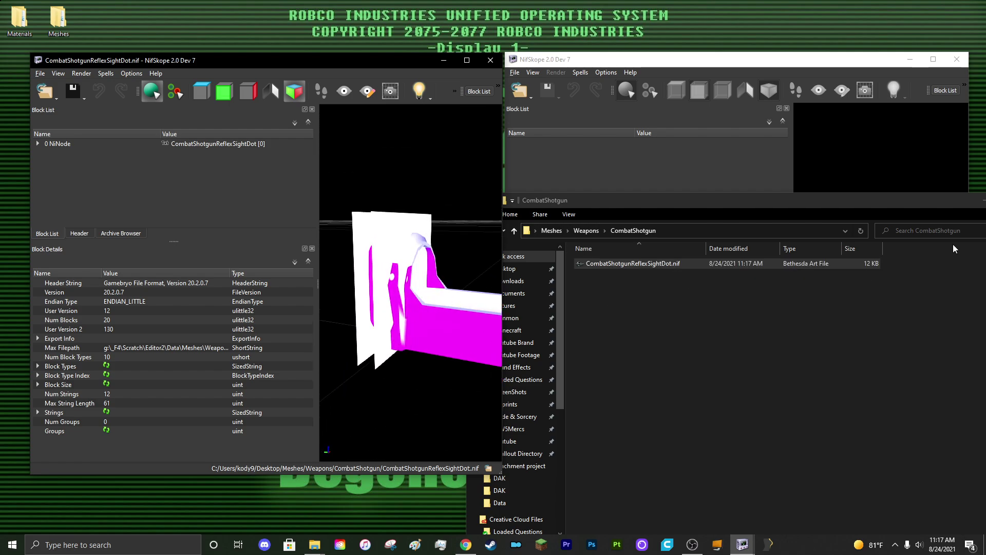
click(985, 200)
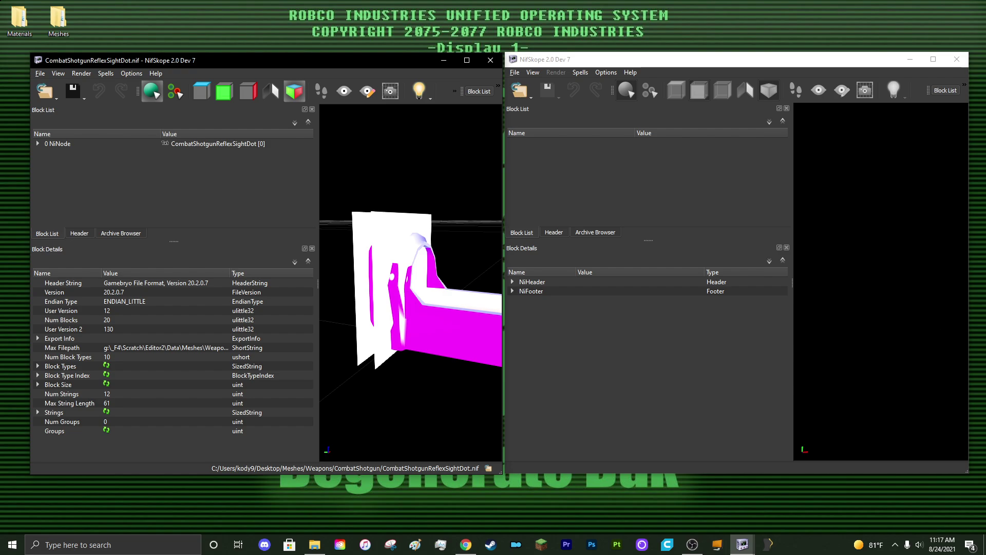
Step: Load closedreddot.nif from the attachment project folder into the second NifSkope window and copy its BSSubIndexTriShape branch
drag(985, 205, 843, 258)
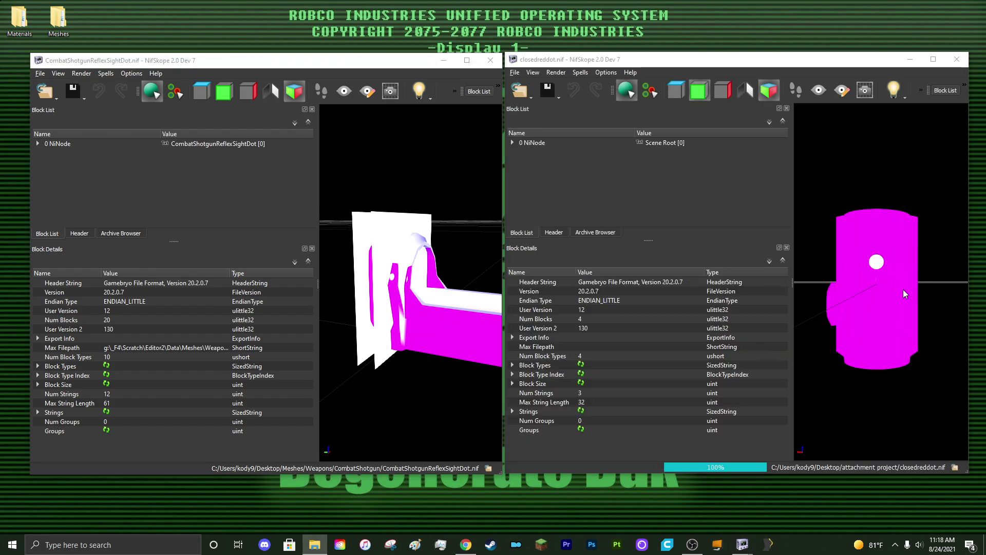
drag(901, 279, 875, 277)
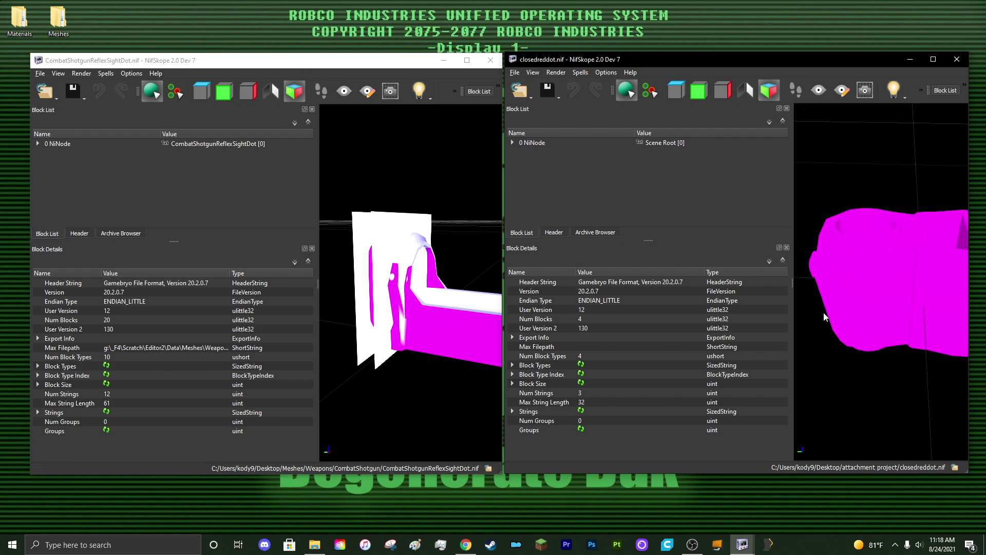
click(865, 268)
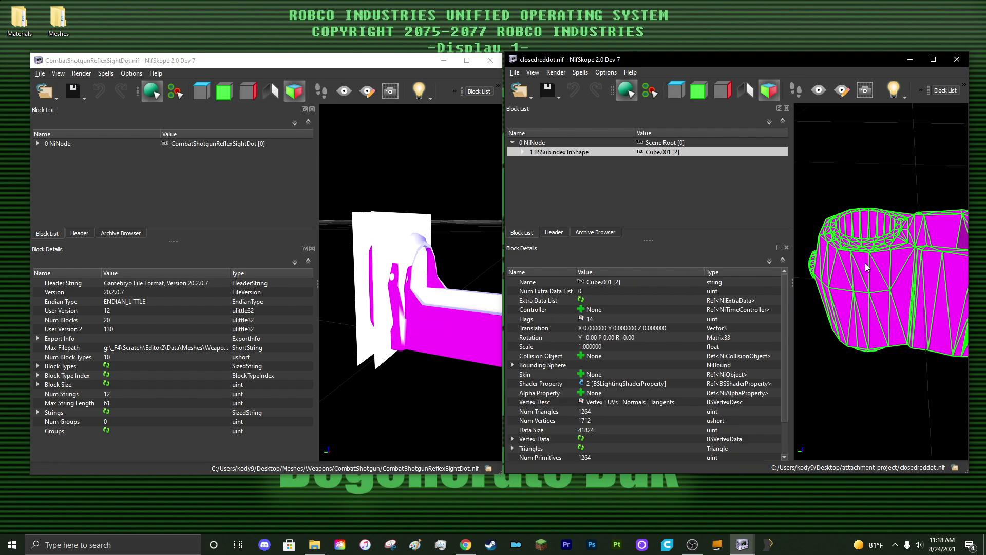
drag(837, 362, 895, 352)
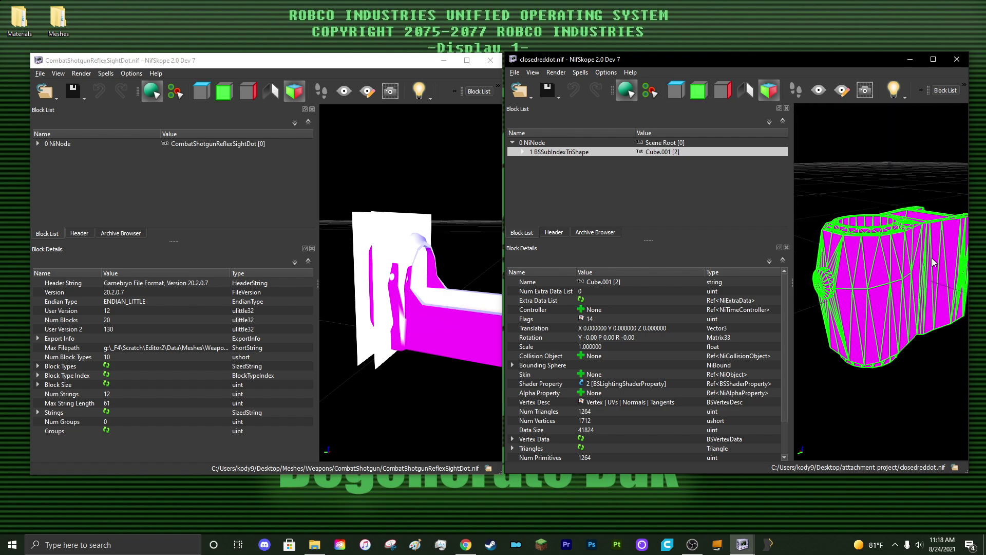
right_click(869, 271)
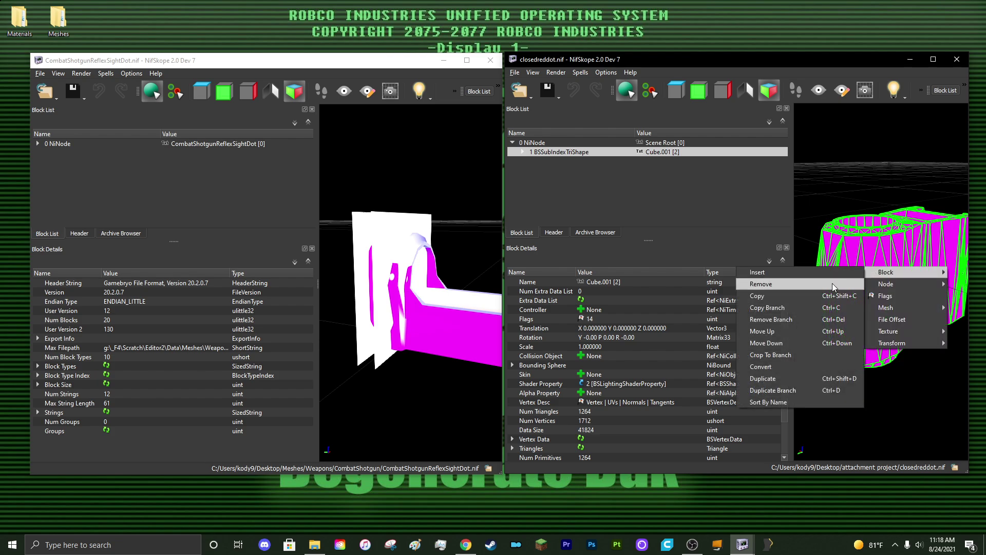
click(807, 309)
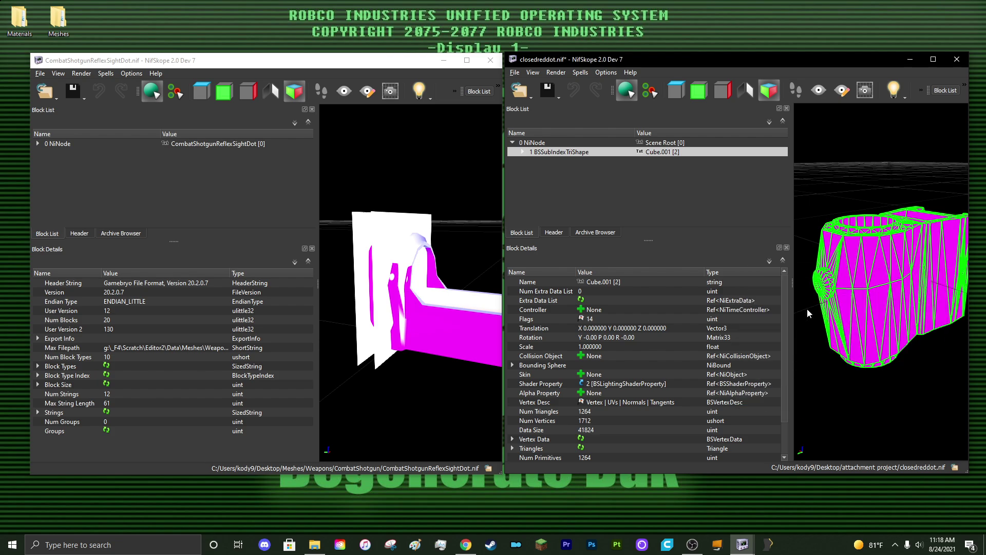
Step: Paste the copied BSSubIndexTriShape branch onto the root NiNode of CombatShotgunReflexSightDot.nif
click(195, 144)
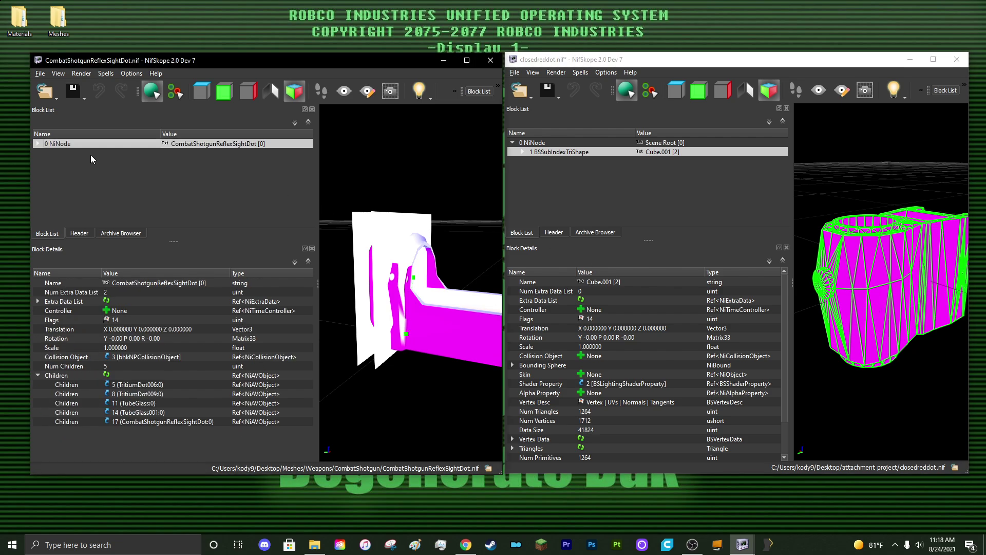
click(38, 144)
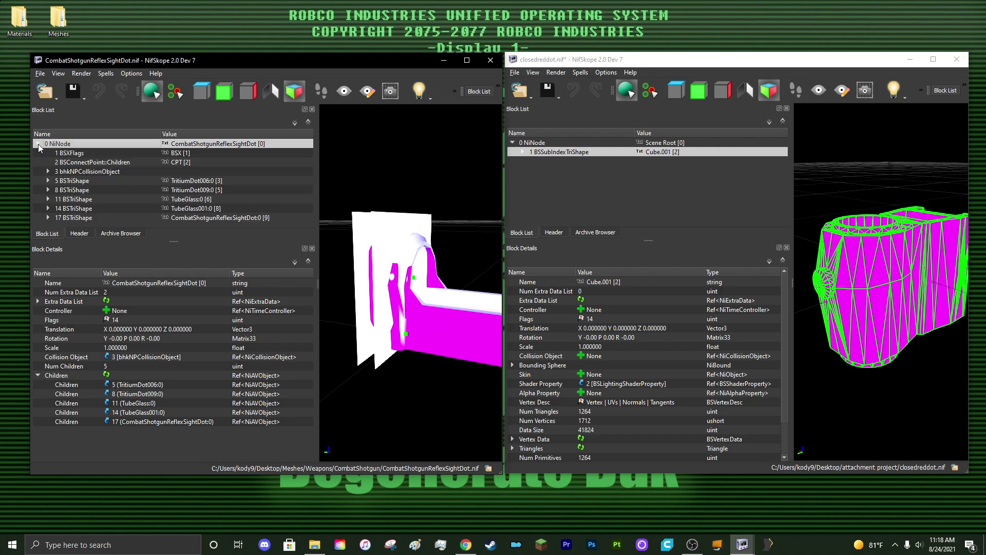
right_click(90, 141)
mouse_move(106, 138)
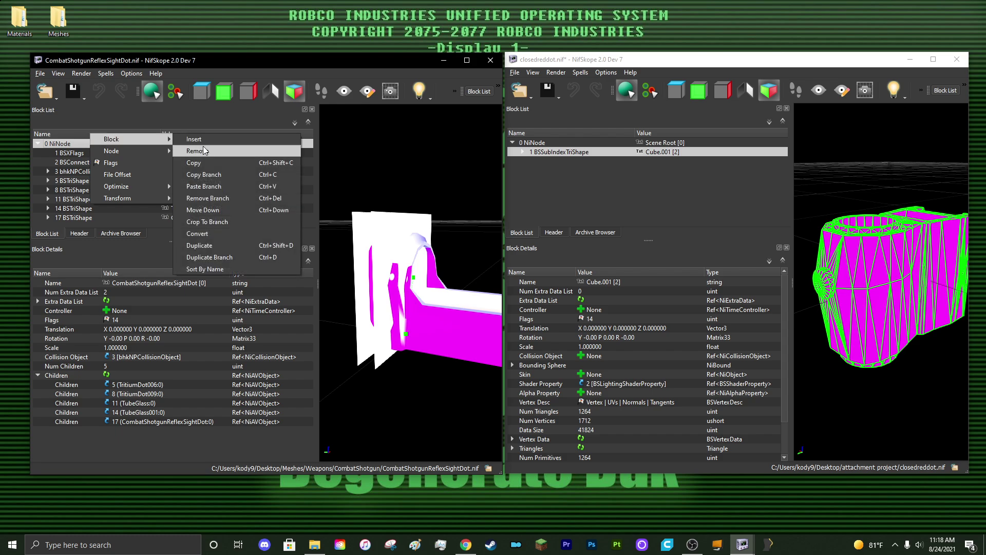
click(238, 187)
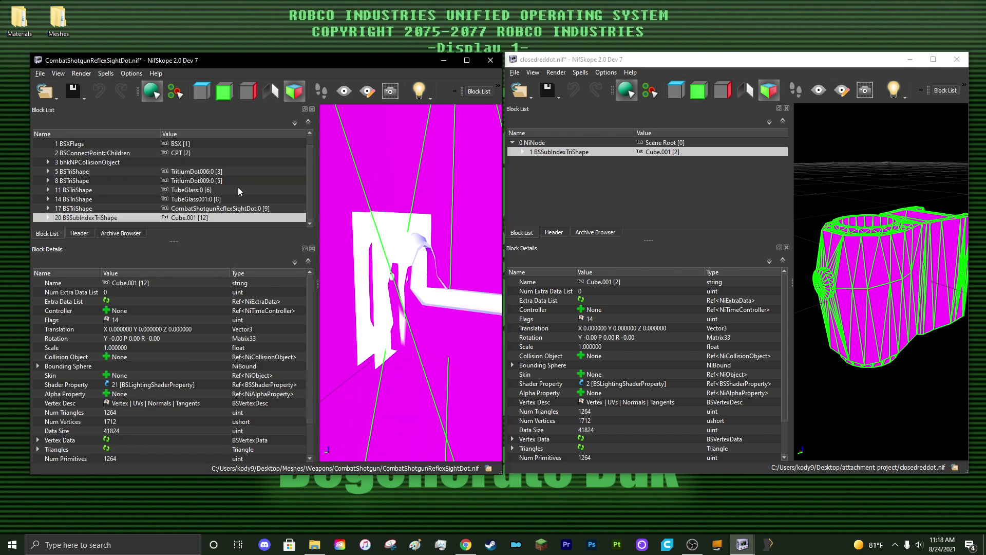
scroll(436, 288, down, 5)
scroll(408, 295, up, 5)
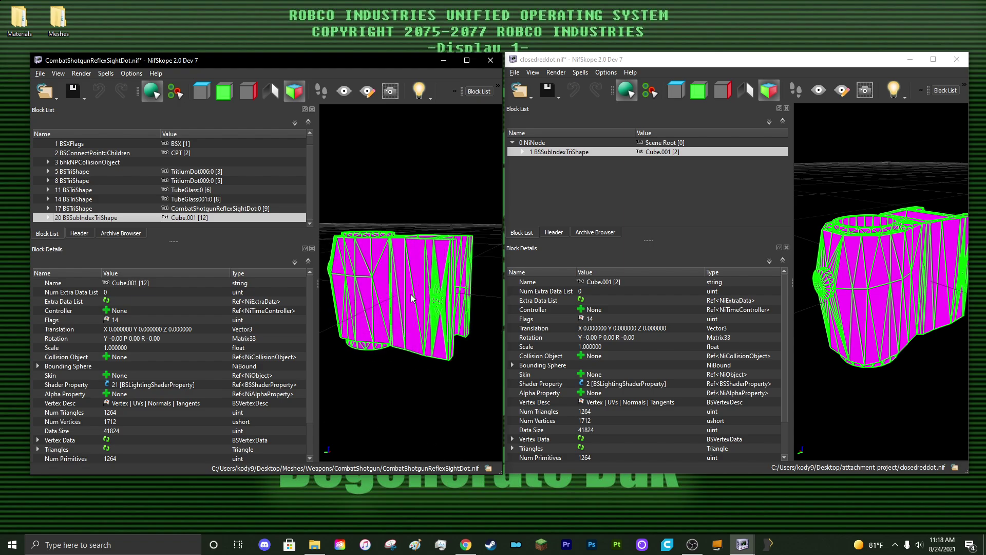
mouse_move(416, 300)
mouse_down()
mouse_move(367, 322)
mouse_move(380, 378)
mouse_move(440, 295)
mouse_move(451, 301)
mouse_move(368, 379)
mouse_move(410, 291)
mouse_move(416, 311)
mouse_up()
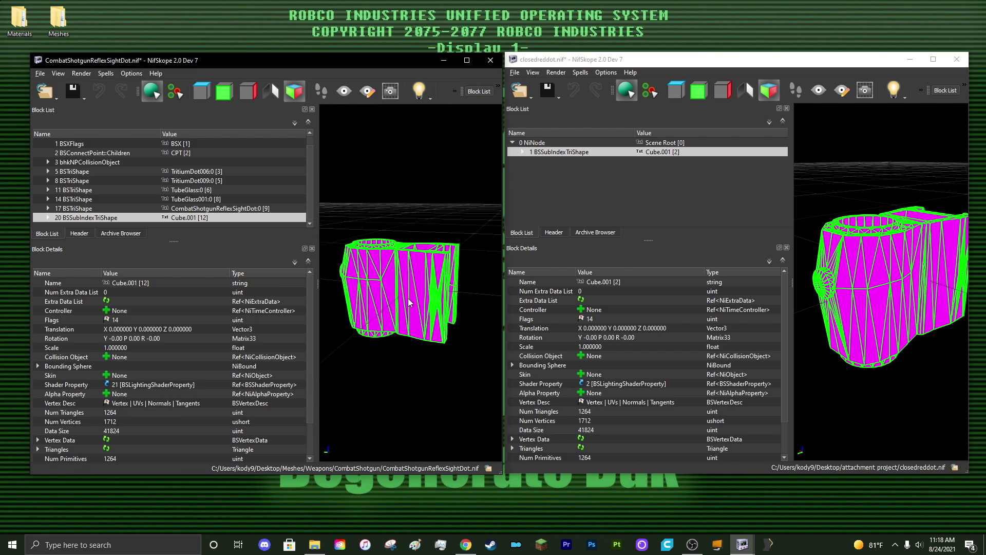
right_click(407, 268)
mouse_move(465, 308)
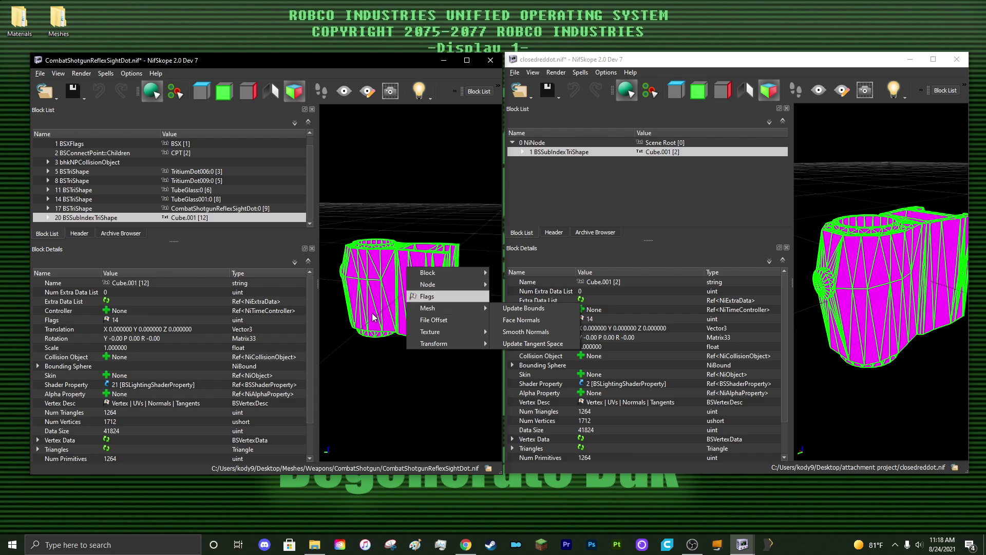
click(403, 367)
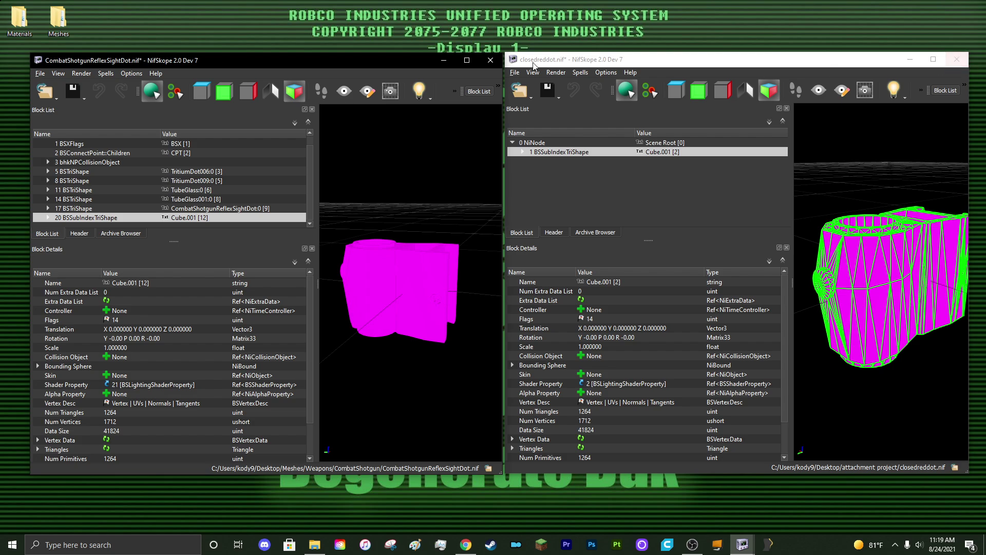
drag(434, 194, 406, 225)
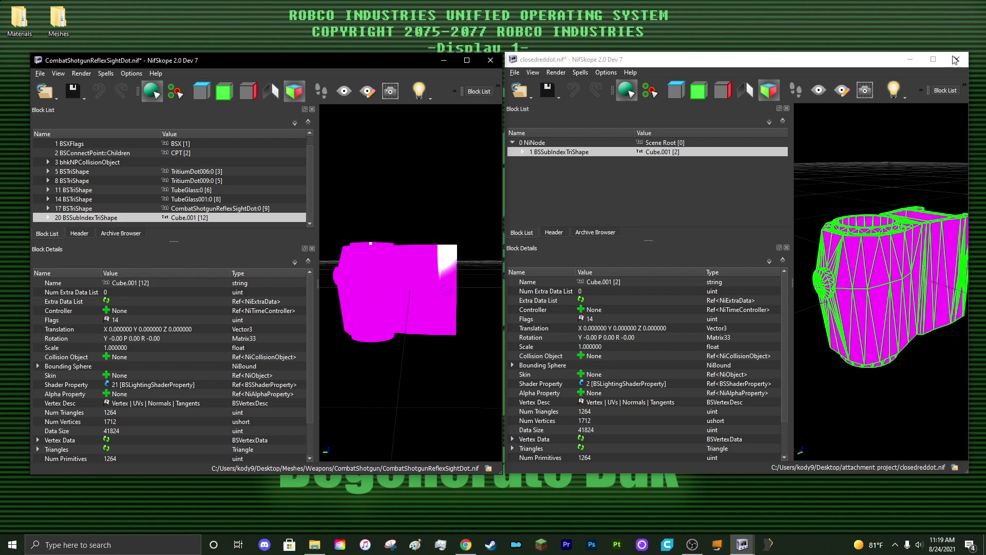
Step: Close the closedreddot.nif window without saving its changes, then reposition and enlarge the CombatShotgunReflexSightDot.nif window
click(968, 61)
click(968, 61)
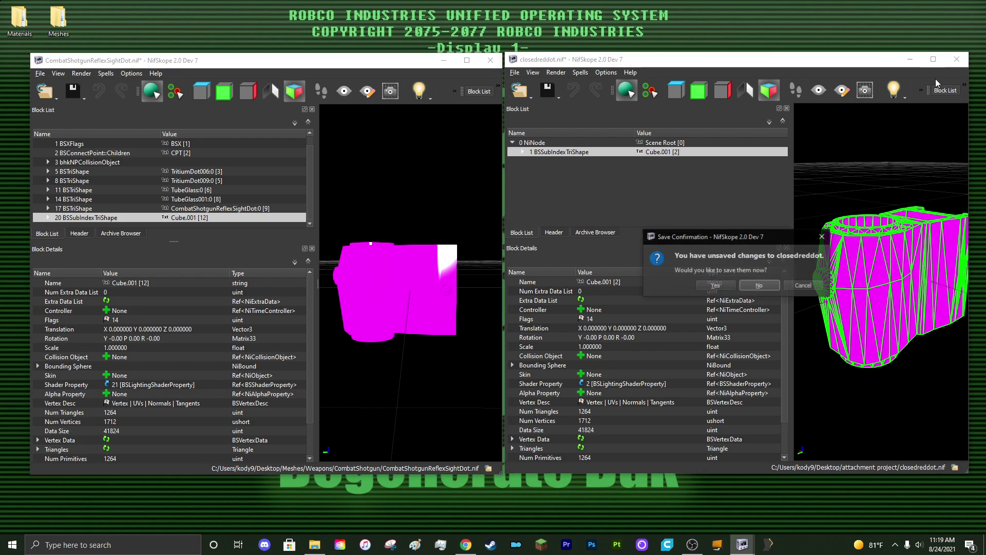
click(759, 285)
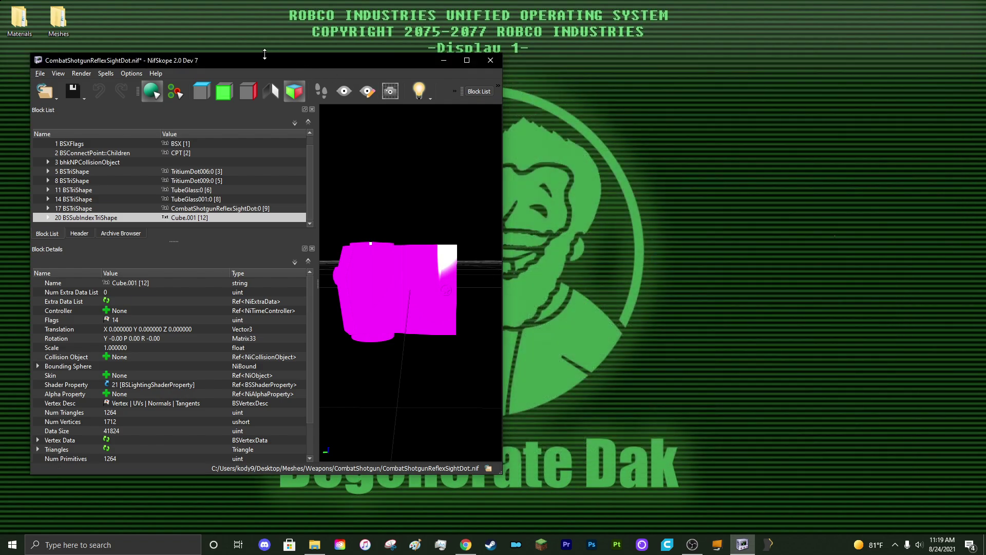
drag(262, 63, 465, 21)
drag(707, 240, 838, 280)
drag(660, 434, 659, 465)
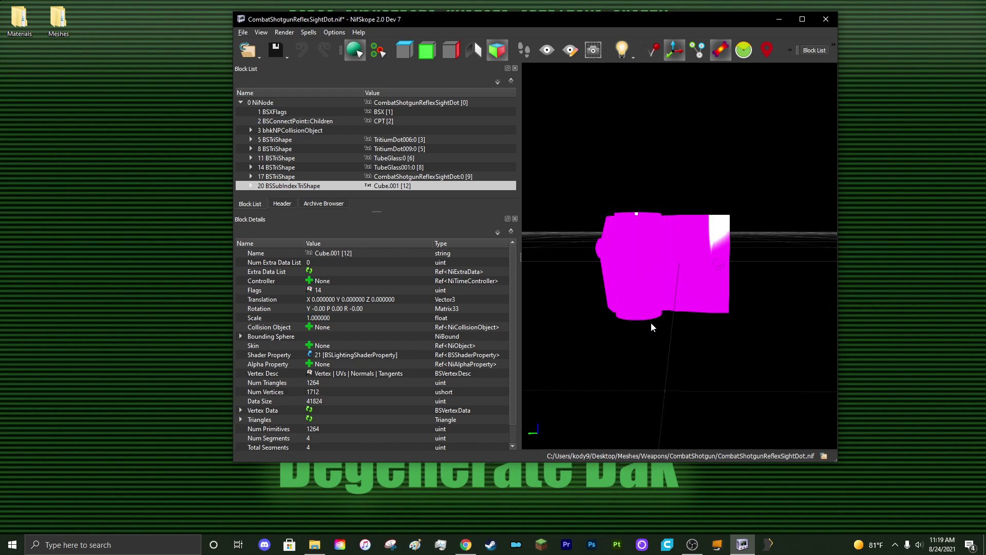
Step: Edit the transform of the pasted Cube.001 BSSubIndexTriShape and set its scale to 0.1
drag(691, 248, 718, 284)
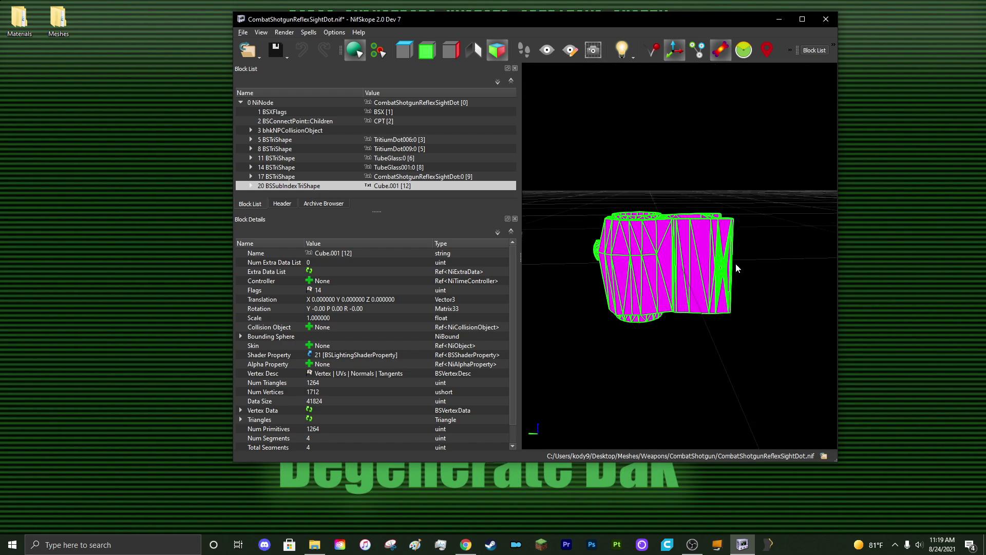
right_click(737, 268)
click(712, 266)
right_click(702, 269)
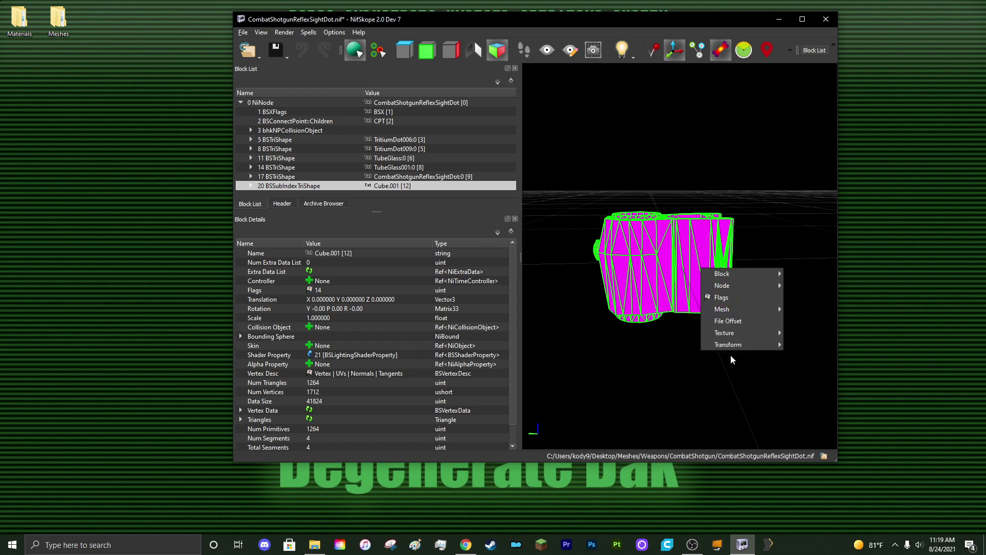
mouse_move(739, 345)
click(795, 380)
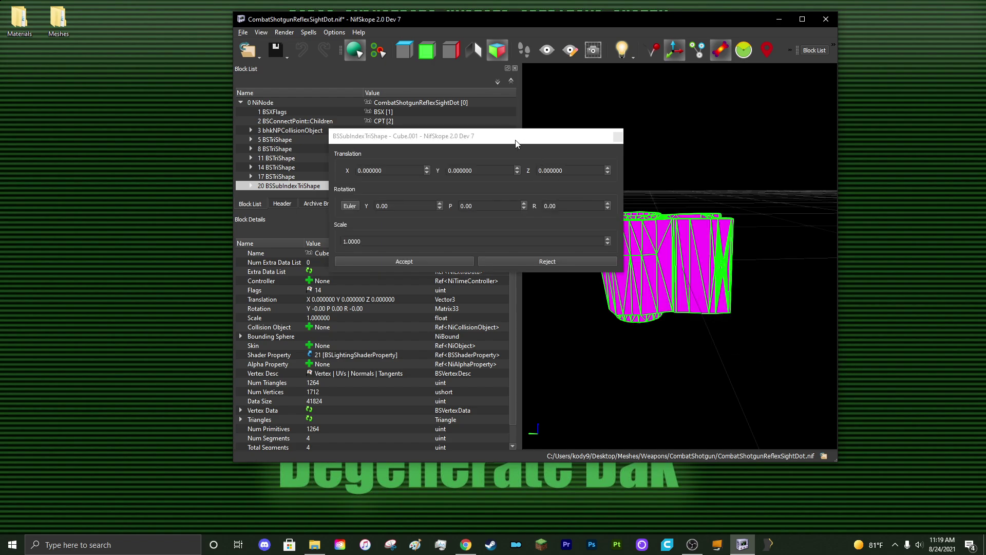
drag(516, 144, 426, 159)
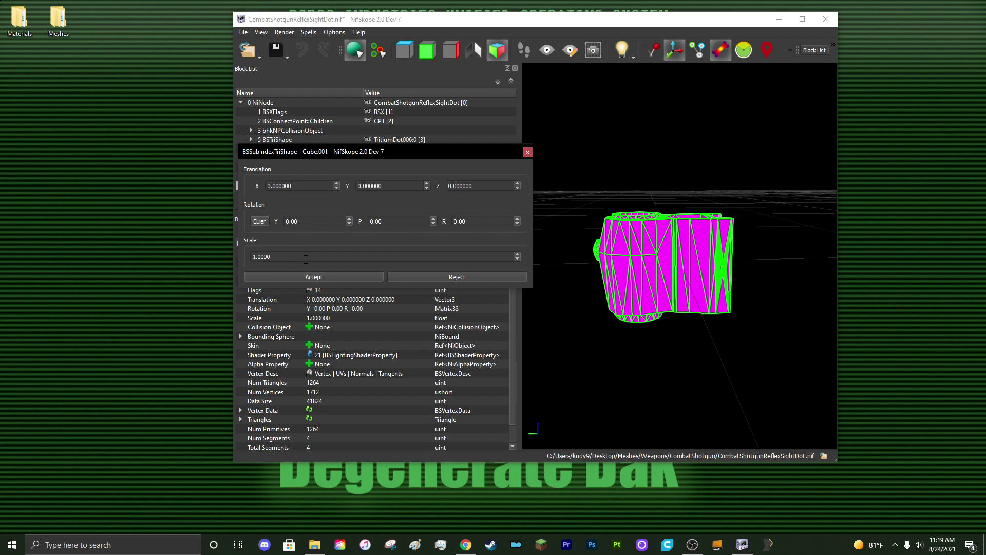
click(306, 259)
text(0.1)
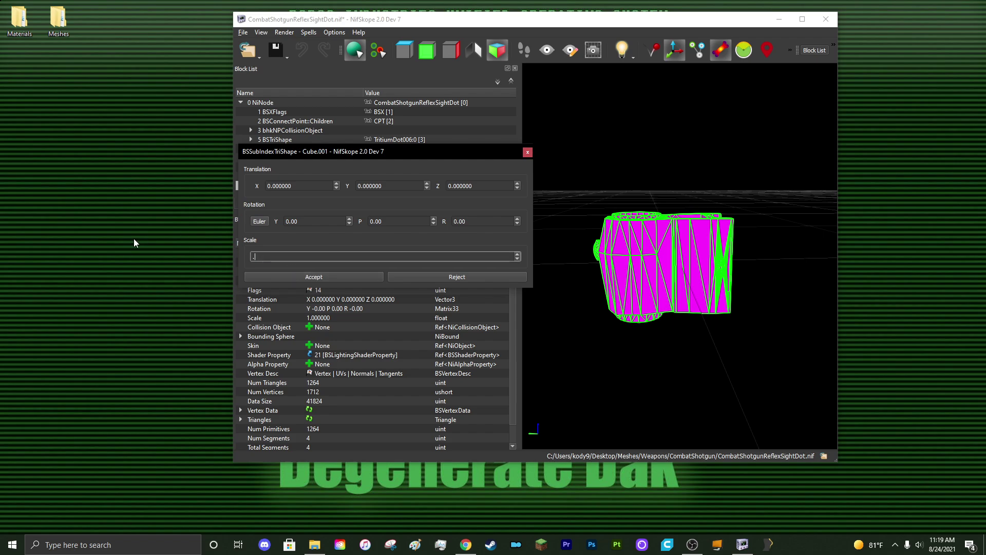
key(Return)
click(329, 277)
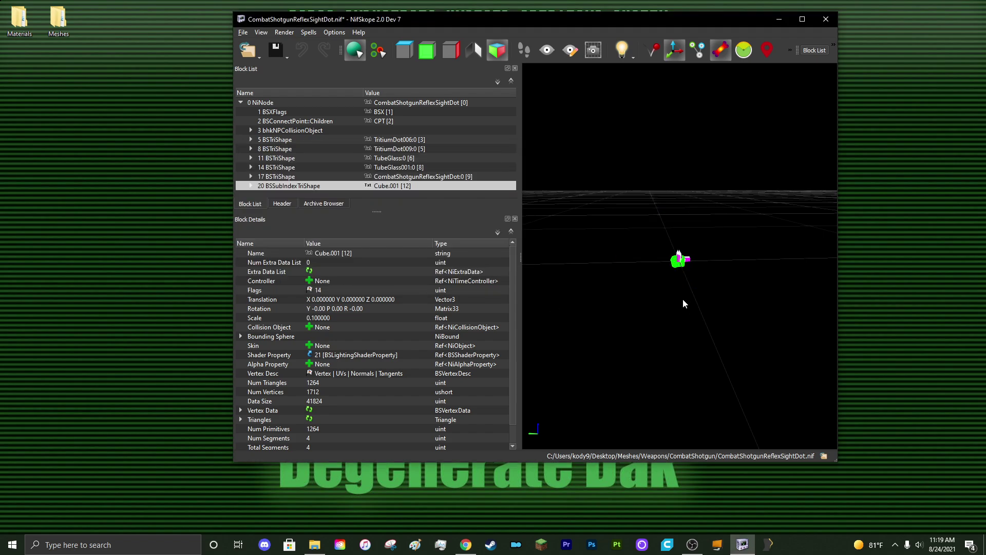
Step: Accept the Cube.001 shape's transform with translation Y -0.7 and Z 1.3, rotation Y 90 and scale 0.13, and check its fit
scroll(663, 292, up, 5)
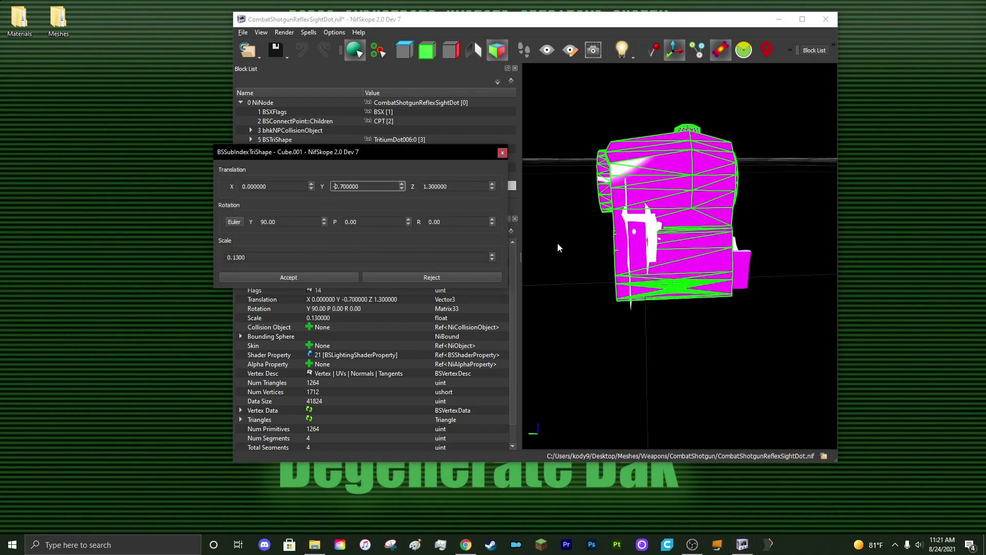
click(349, 280)
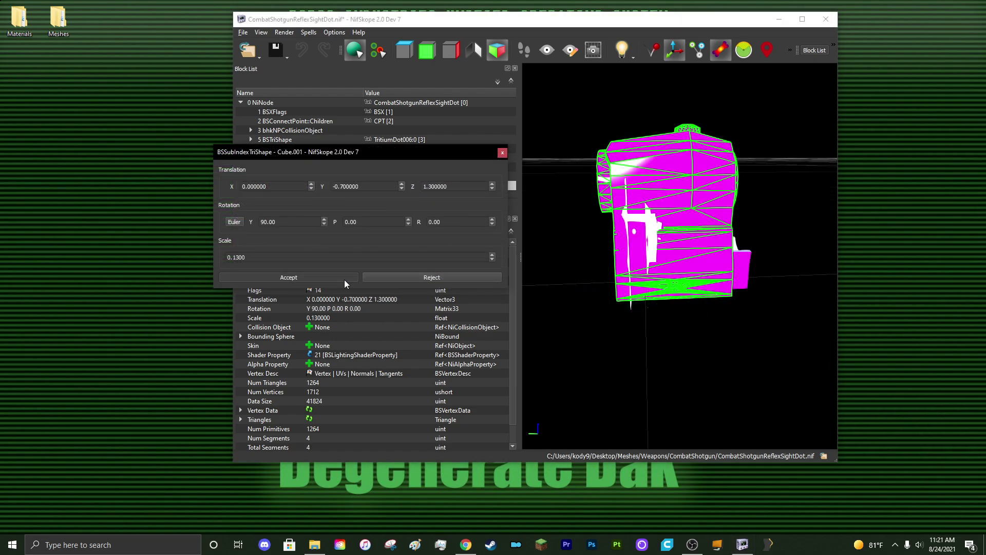
drag(738, 350, 546, 359)
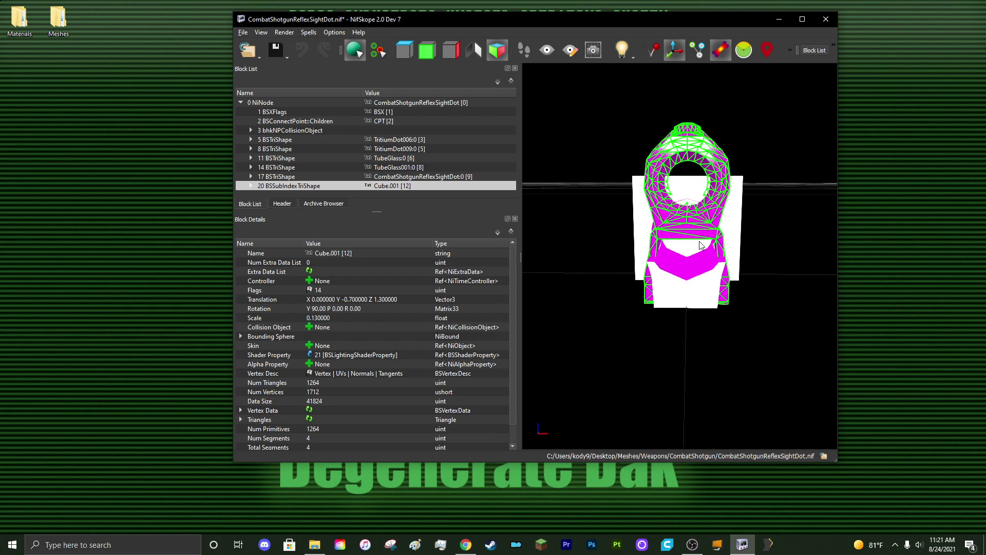
drag(704, 246, 642, 233)
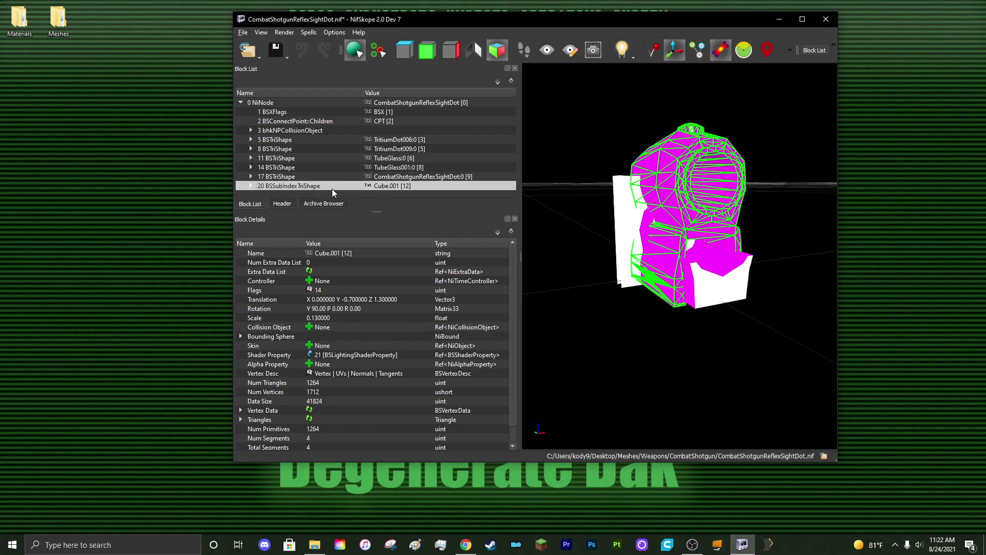
Step: Rename the pasted BSSubIndexTriShape block as closedrds
double_click(310, 255)
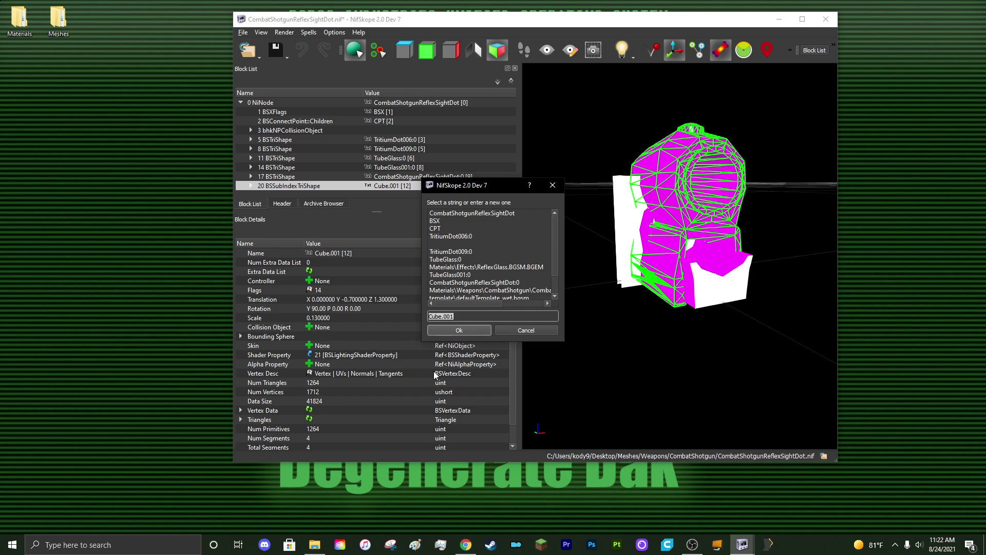
text(closedrds)
click(475, 331)
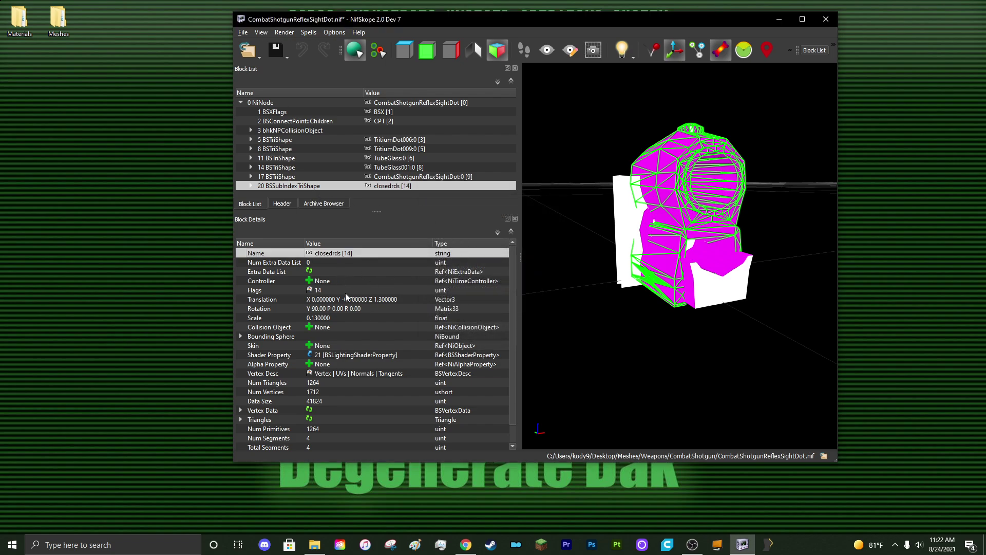
scroll(357, 317, down, 1)
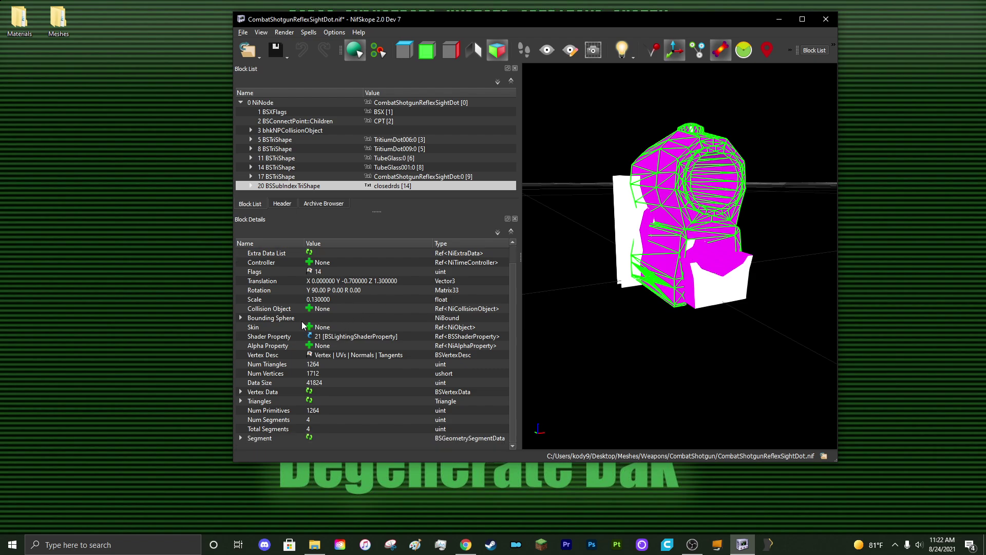
click(259, 328)
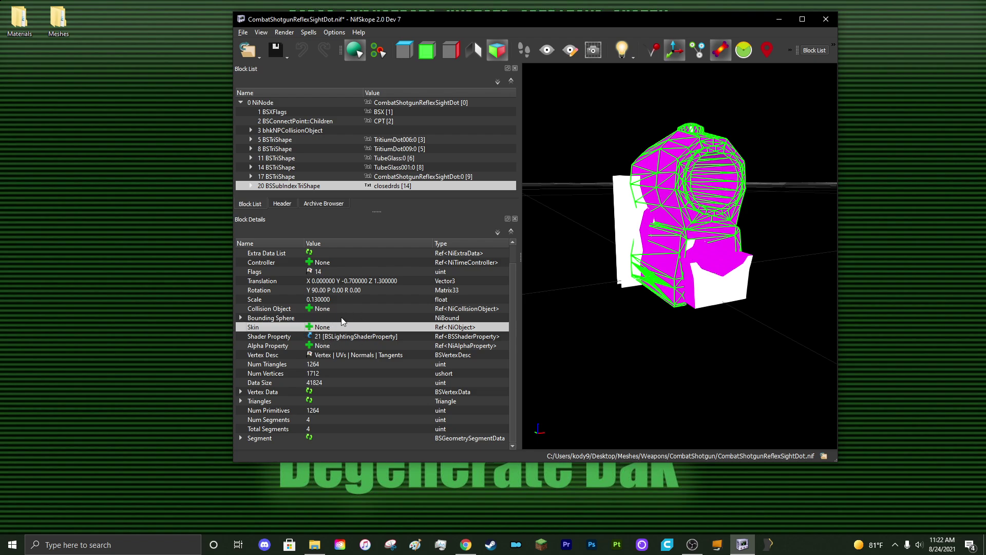
scroll(416, 379, up, 1)
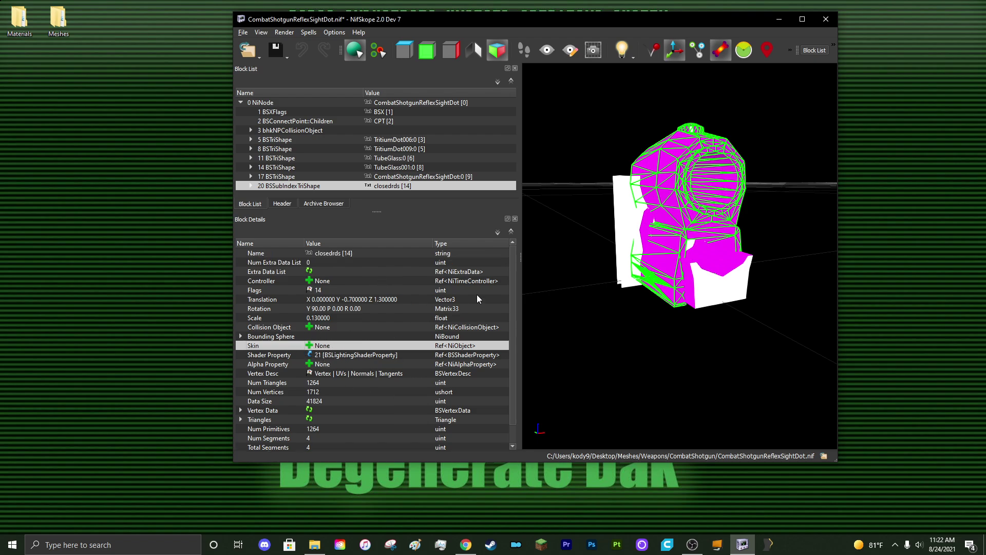
Step: Set the name of the closedrds shape's BSLightingShaderProperty to the material path Materials\DAK\closedreddot.BGSM
click(251, 186)
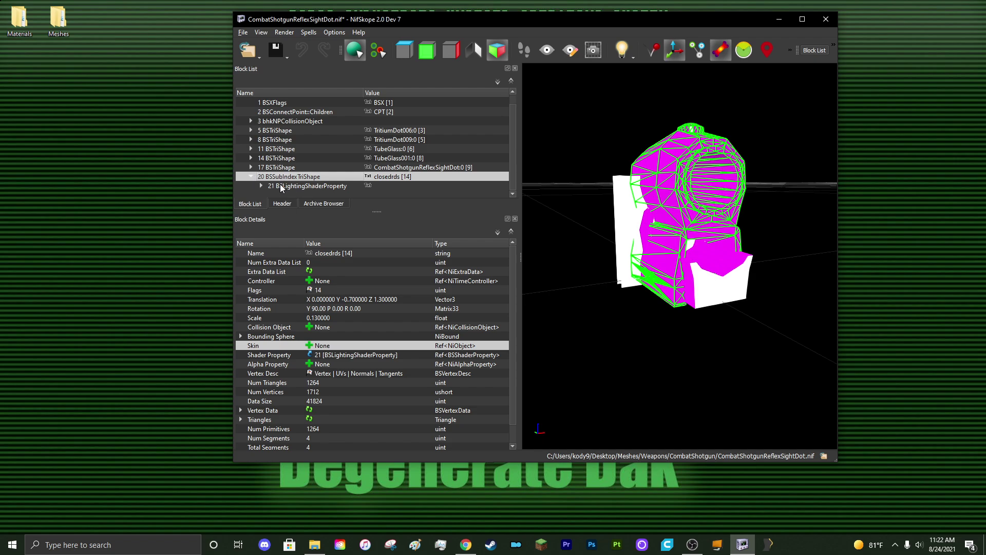
click(314, 186)
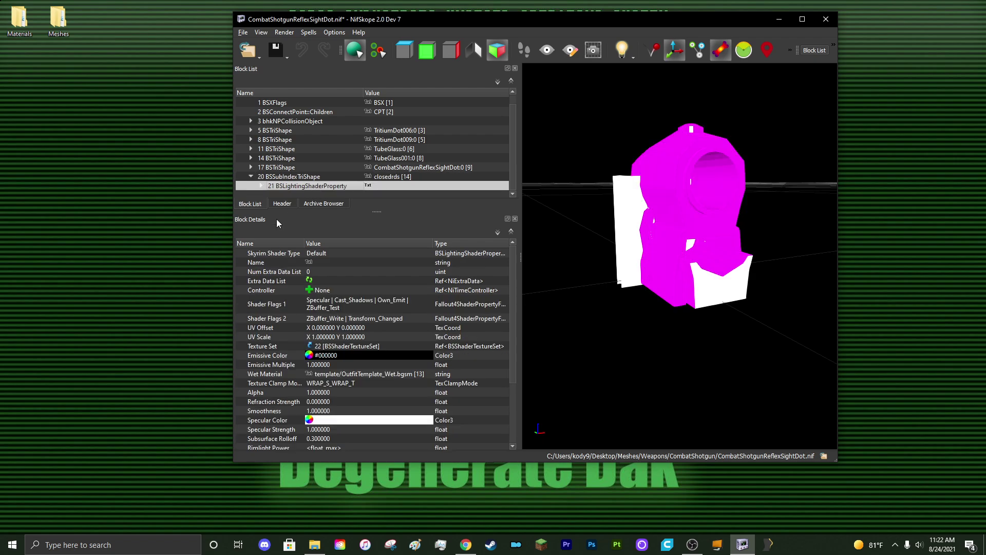
double_click(310, 263)
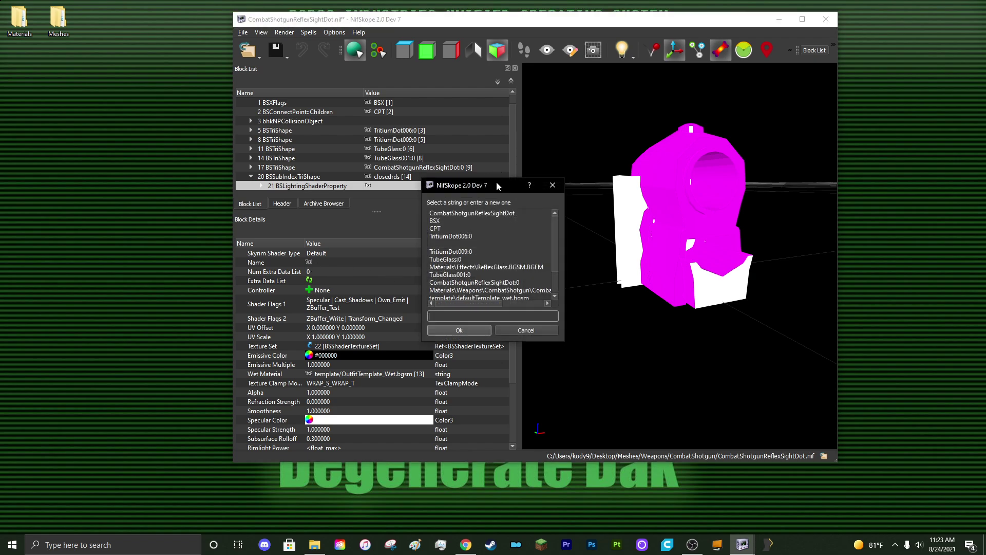
drag(497, 182, 653, 137)
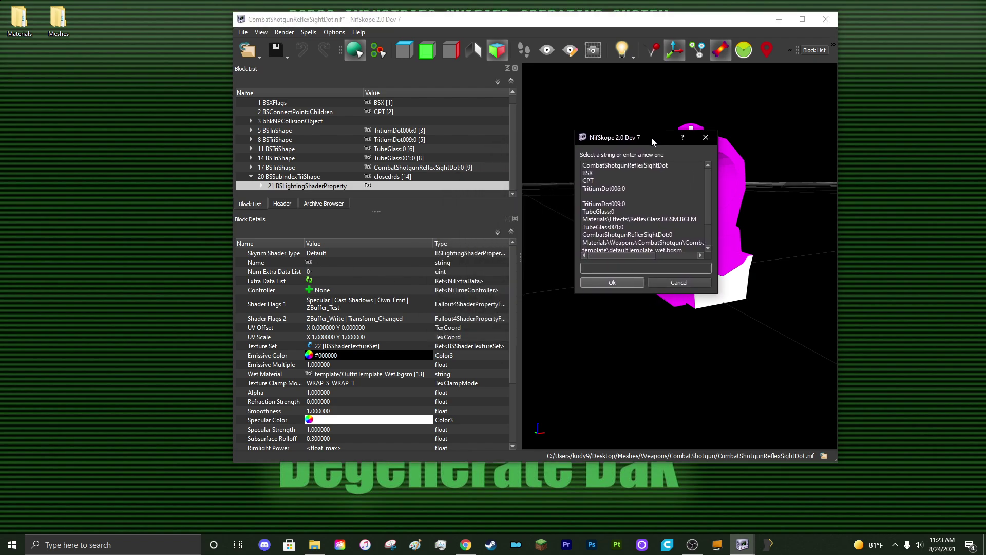
text(Materials\DAK\)
key(alt+Tab)
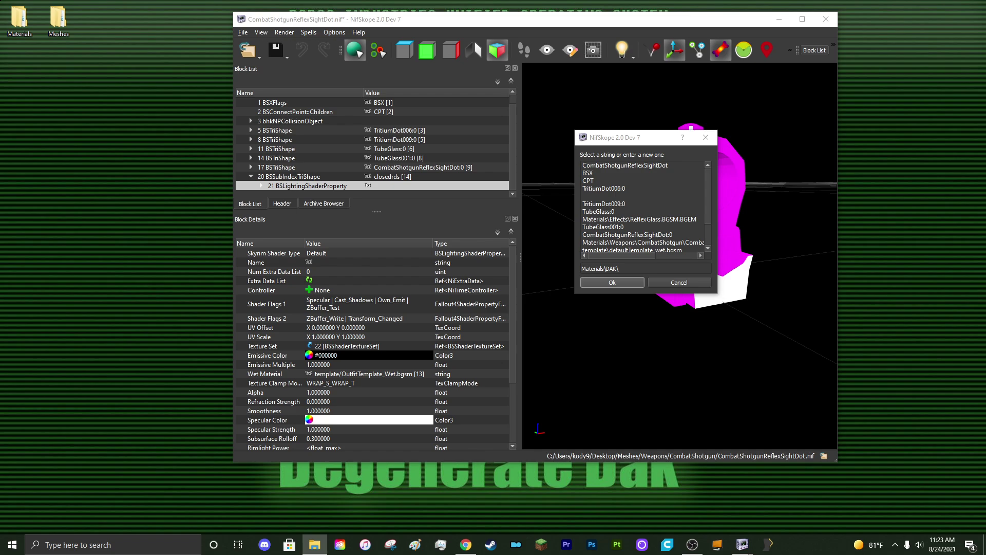
click(631, 268)
text(close)
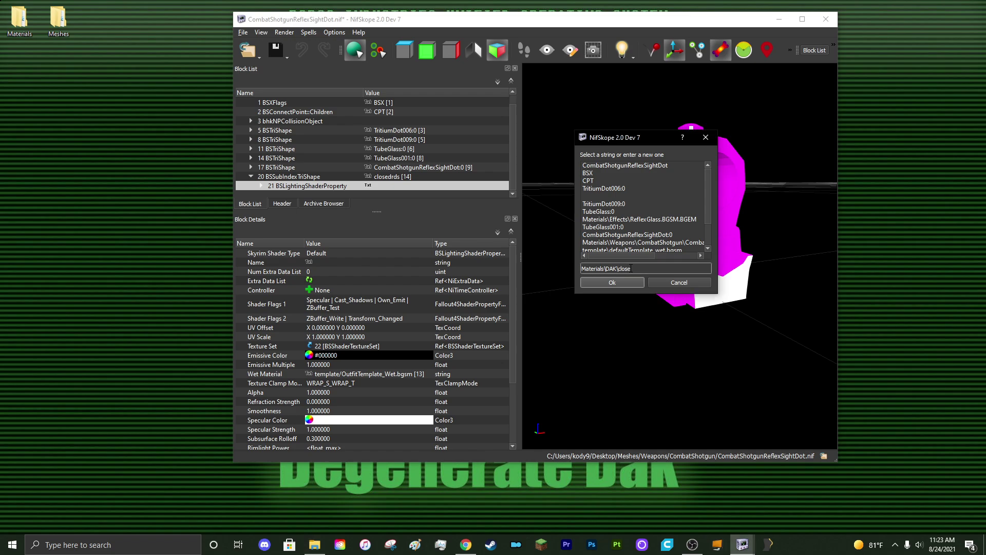
text(dreddot.BGSM)
click(613, 283)
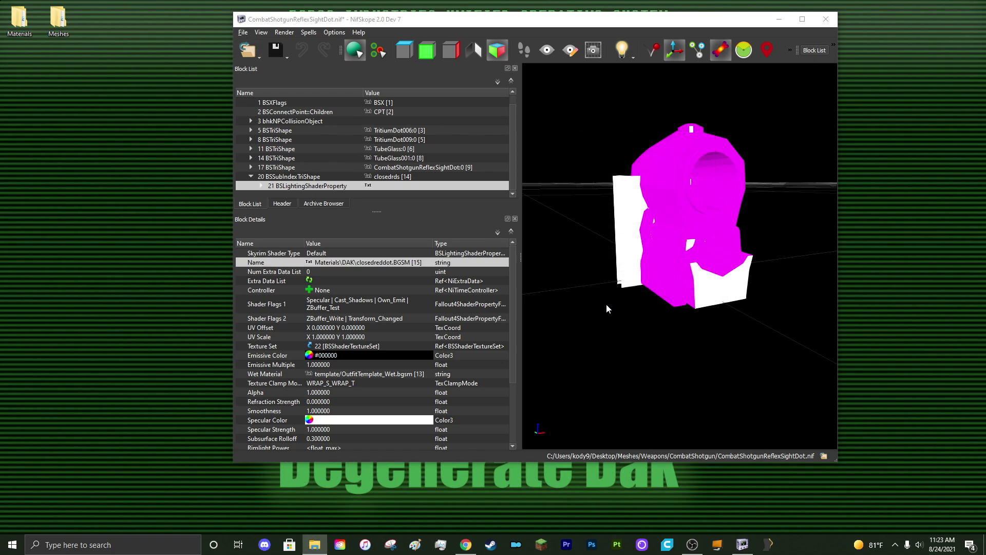
drag(606, 336, 565, 322)
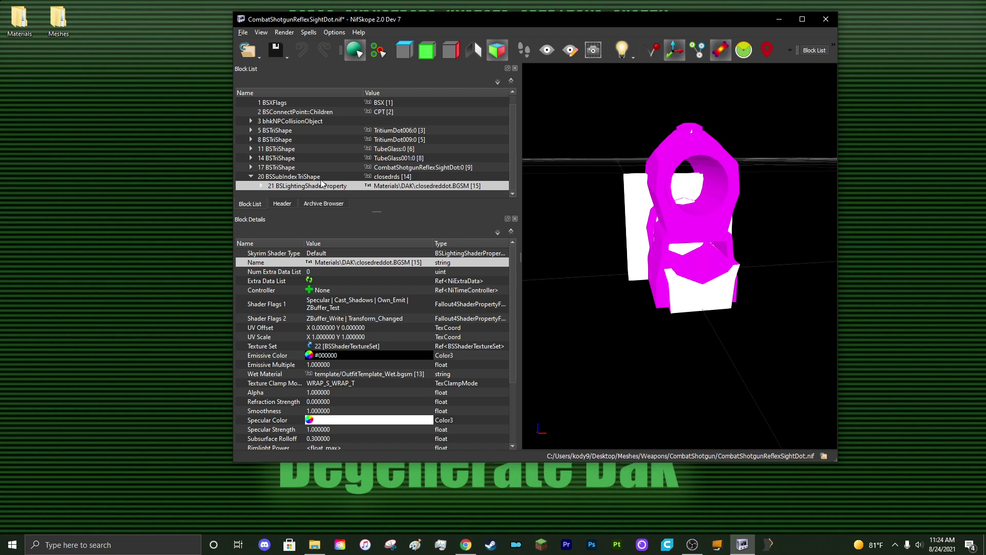
Step: Remove the whole branch of the original CombatShotgunReflexSightDot:0 BSTriShape from the sight mesh
click(410, 176)
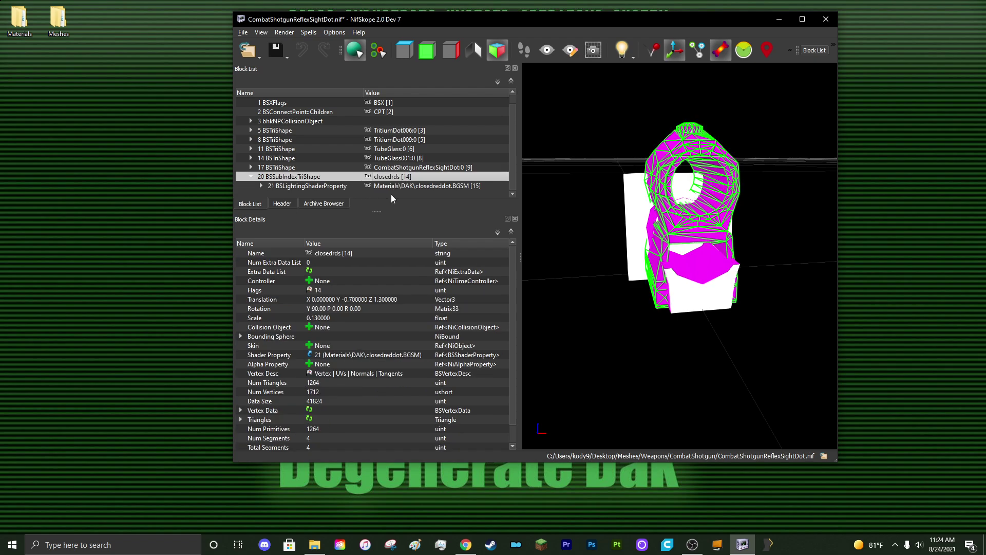
click(301, 167)
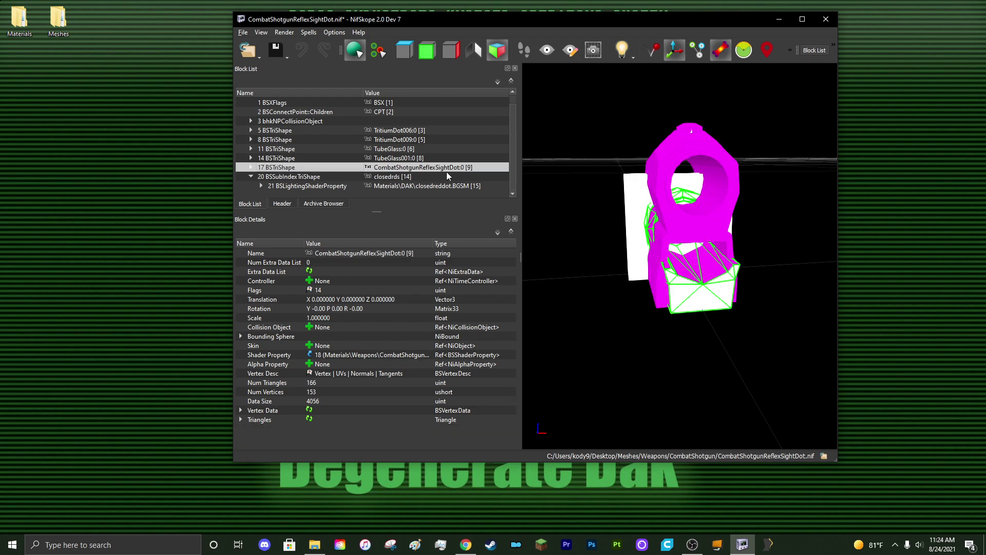
right_click(409, 170)
mouse_move(458, 162)
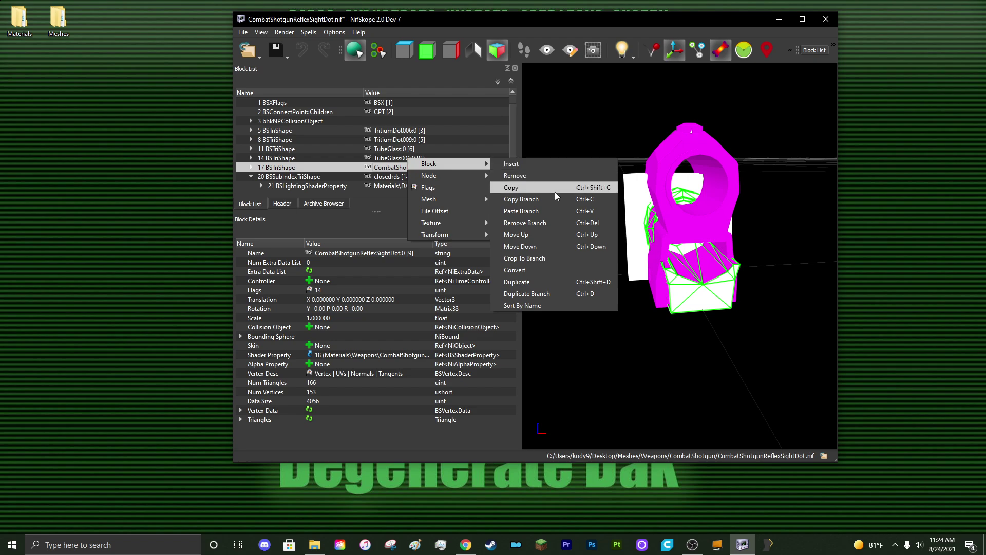
click(533, 224)
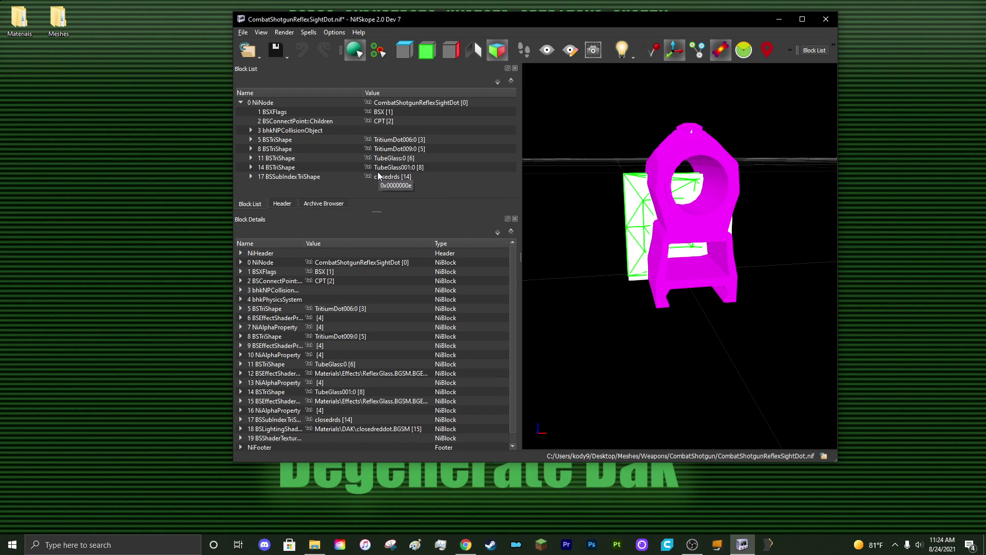
Step: Remove the TubeGlass001:0 BSTriShape together with its shader and alpha properties
click(399, 168)
right_click(399, 164)
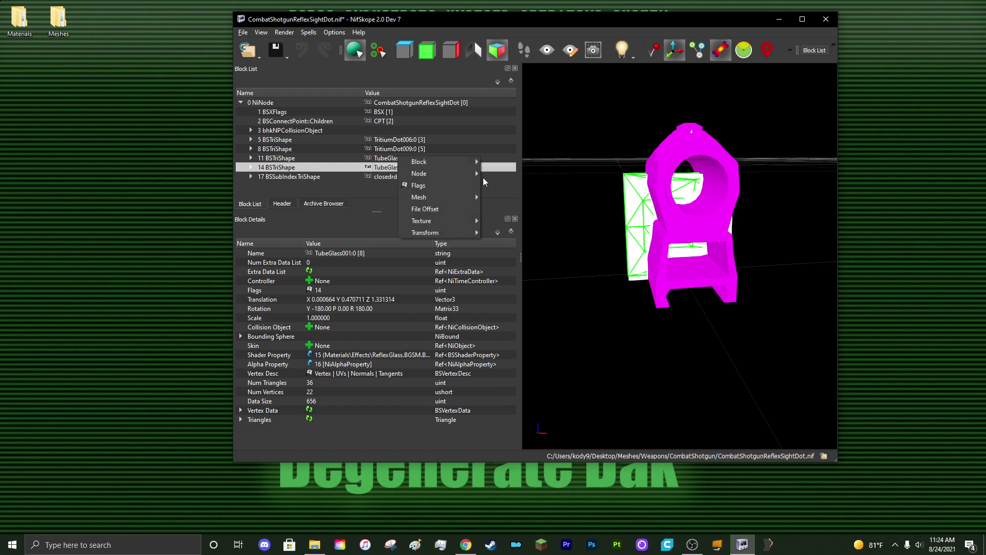
mouse_move(459, 231)
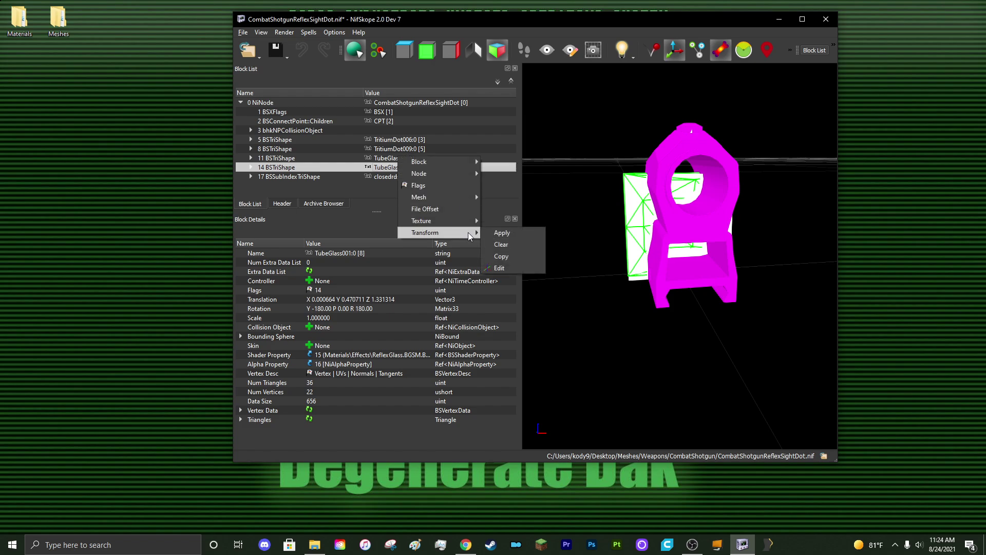
mouse_move(464, 160)
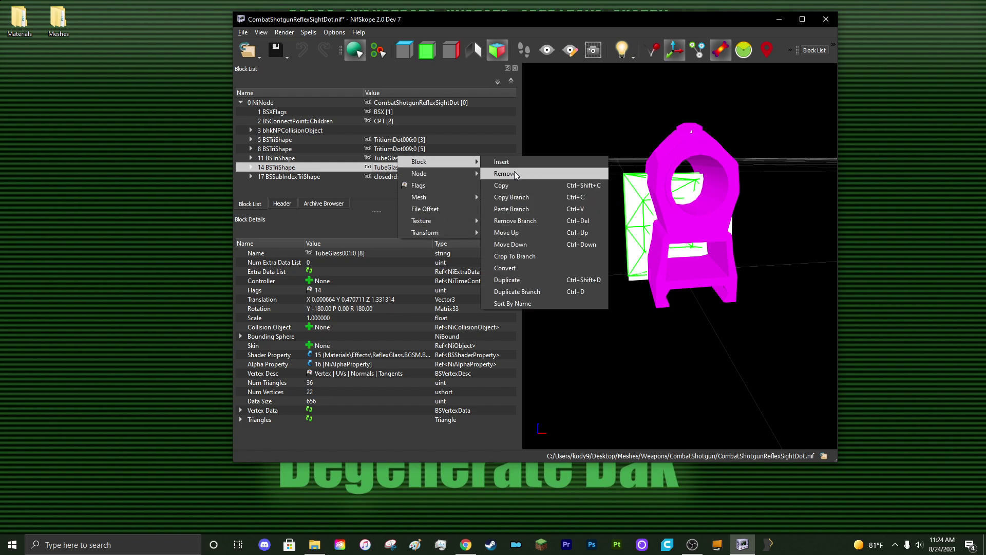
click(536, 221)
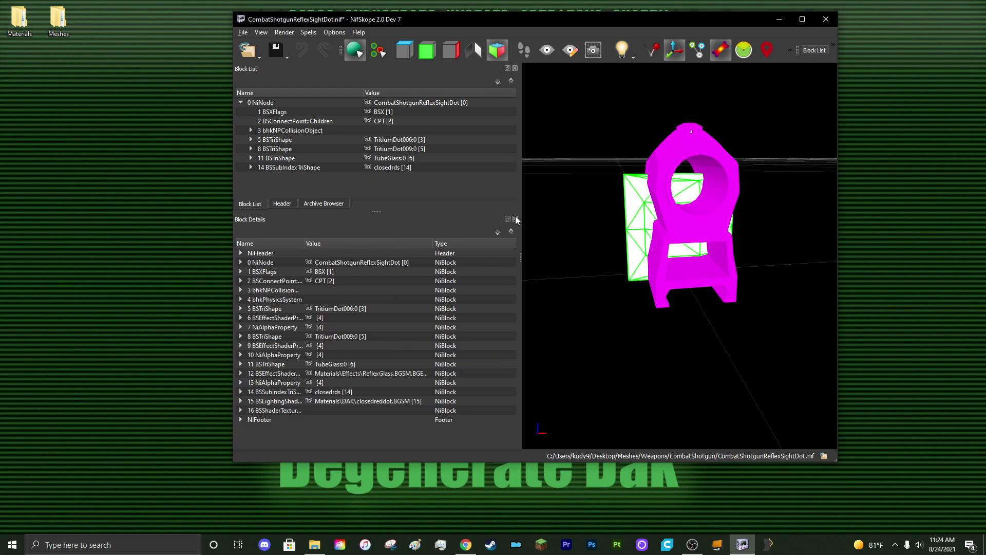
Step: Remove the remaining glass shape, TubeGlass:0, as a complete branch
right_click(404, 159)
mouse_move(473, 191)
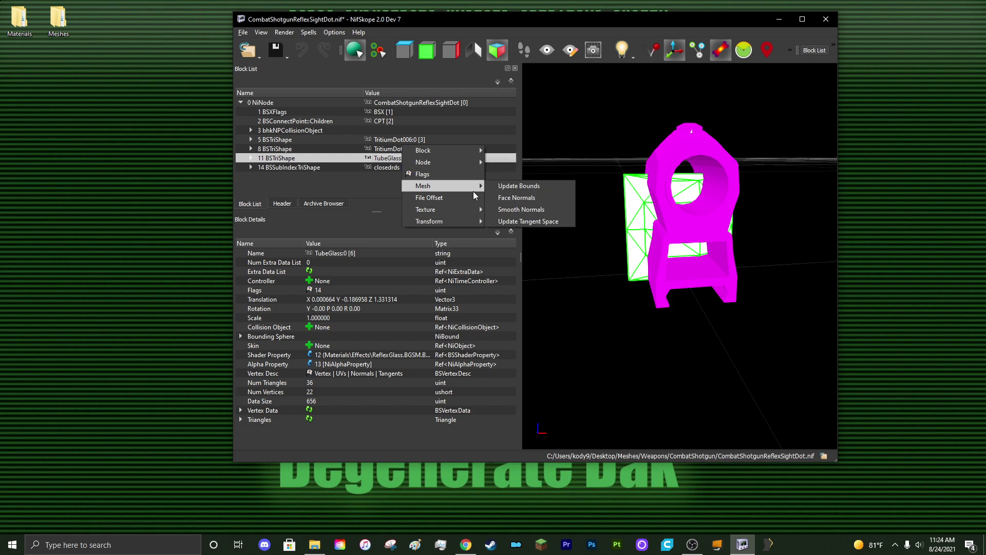
mouse_move(478, 151)
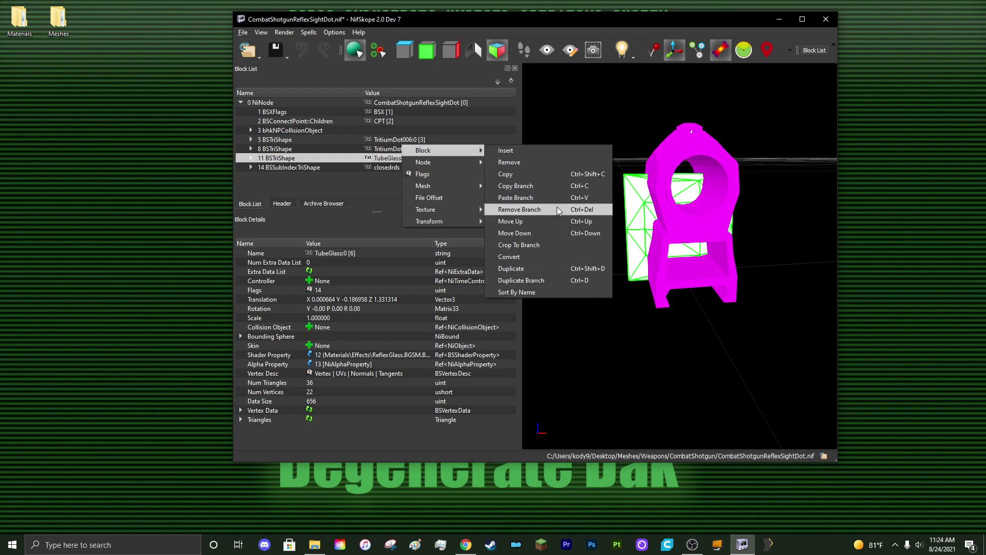
click(519, 209)
Step: Compare the two TritiumDot shapes in the model and remove the TritiumDot006:0 branch
click(434, 149)
click(423, 139)
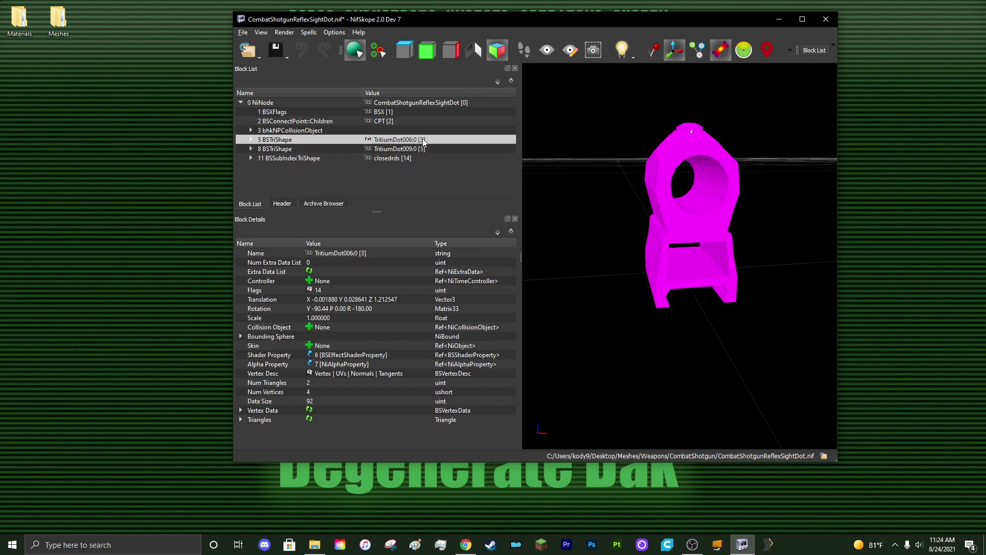
click(426, 150)
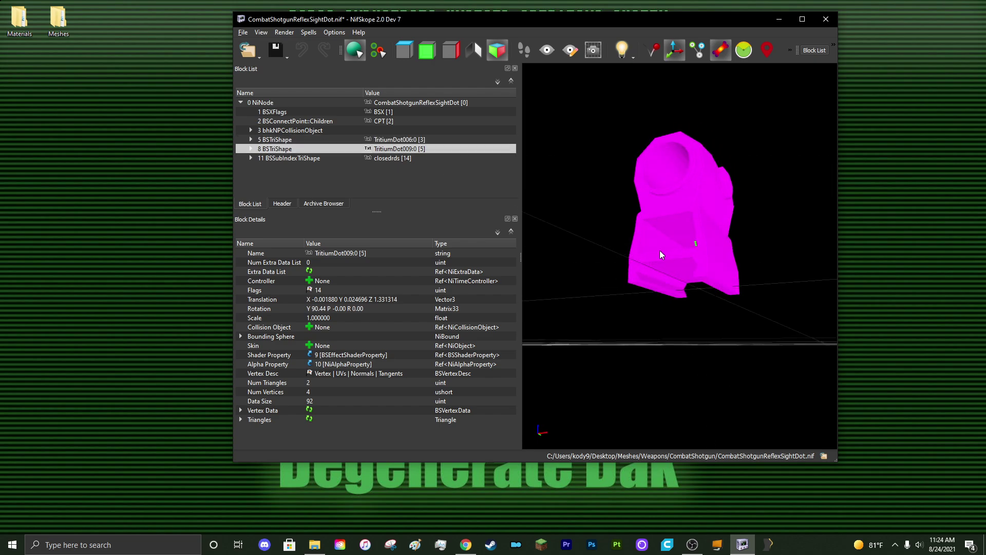
click(408, 140)
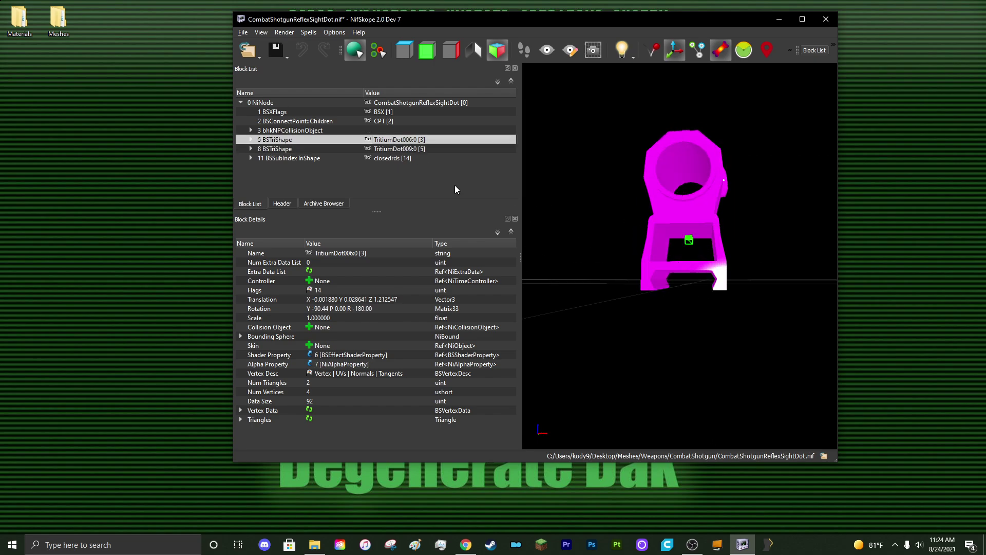
drag(617, 216, 851, 278)
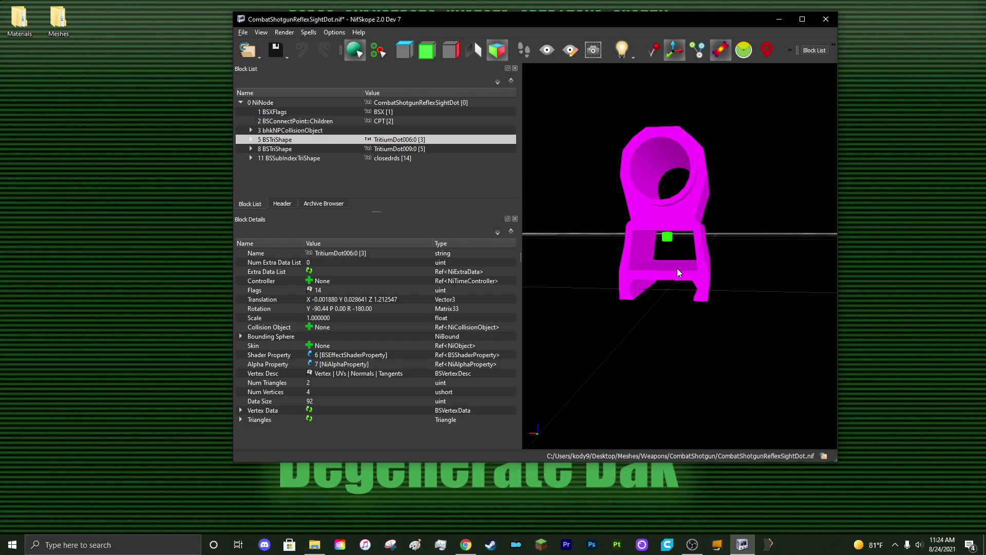
right_click(435, 140)
mouse_move(502, 135)
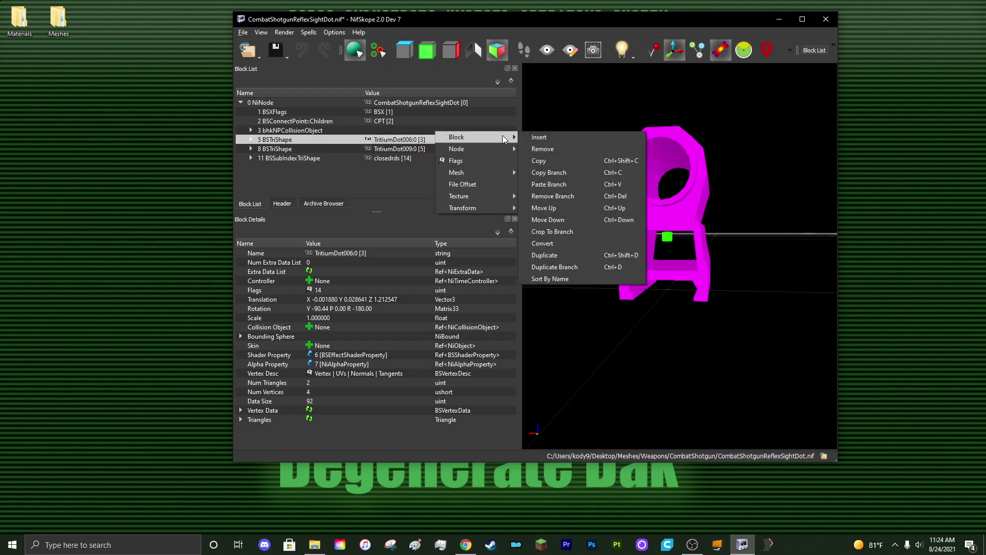
click(584, 196)
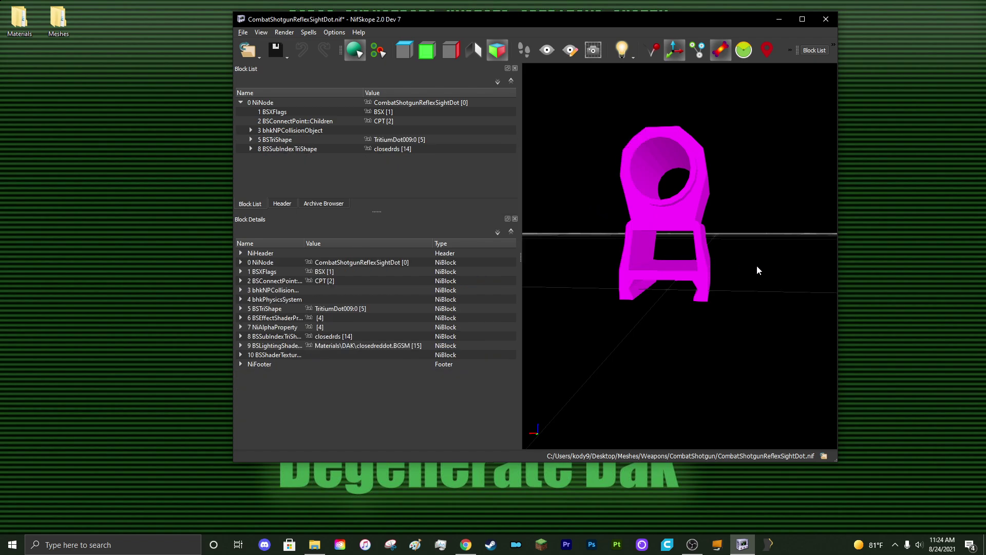
Step: Inspect the TritiumDot009:0 shape against the sight, edit its transform and raise its Z translation to 2.331314
drag(757, 265, 557, 258)
click(420, 142)
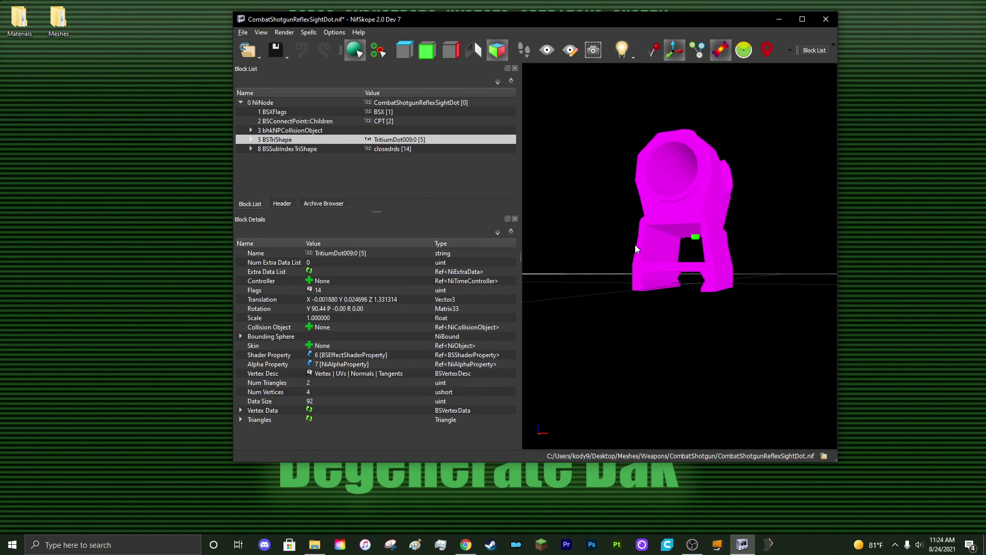
drag(635, 244, 652, 252)
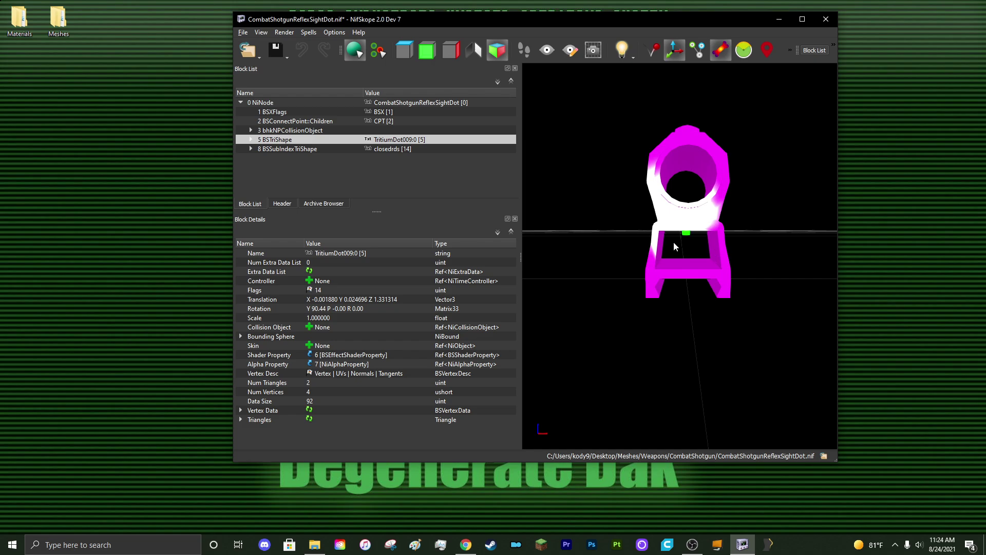
drag(682, 242, 683, 250)
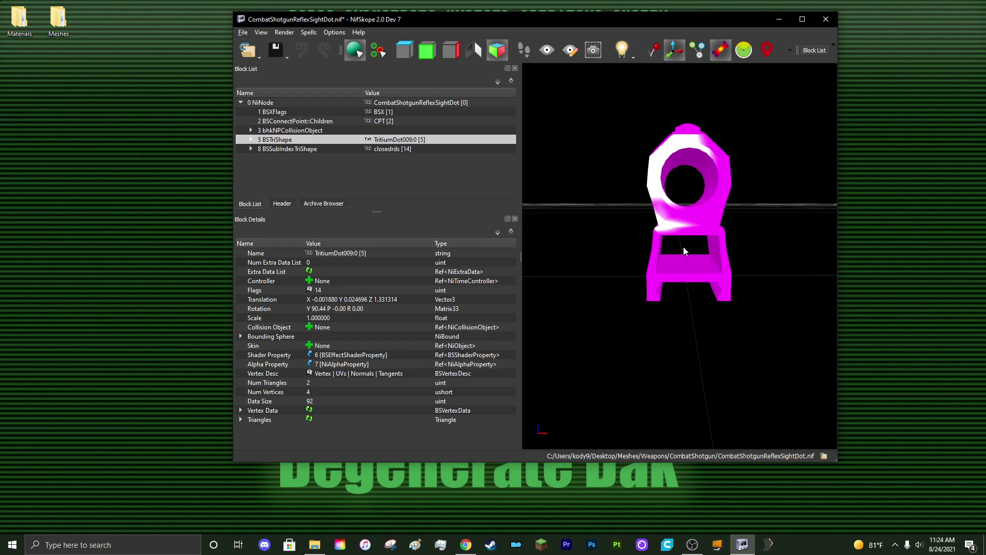
drag(681, 193, 689, 239)
right_click(377, 137)
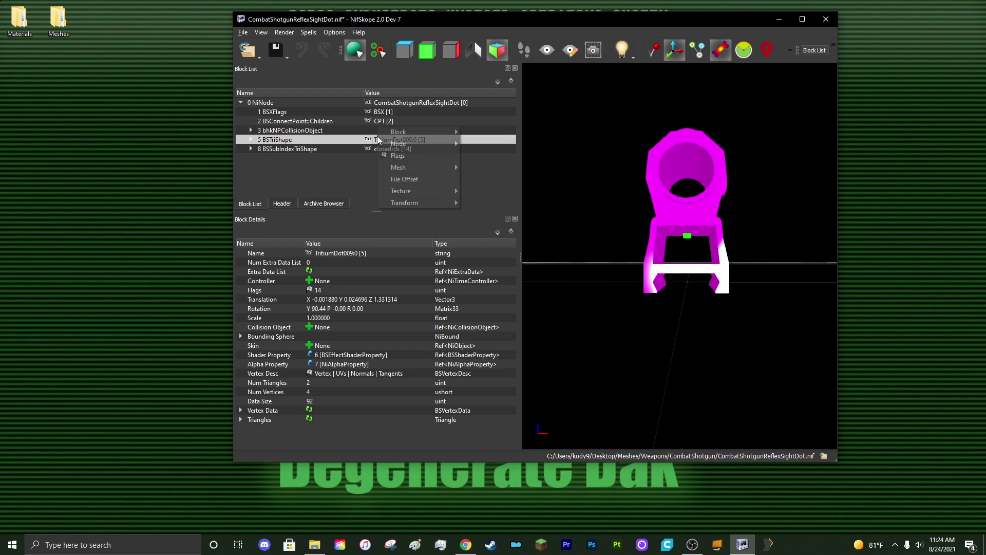
mouse_move(440, 202)
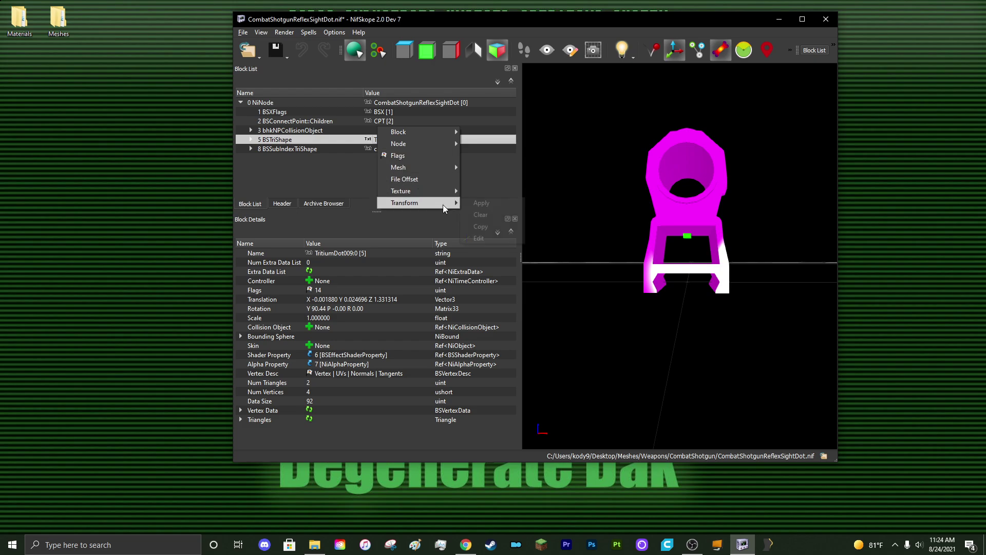
click(490, 240)
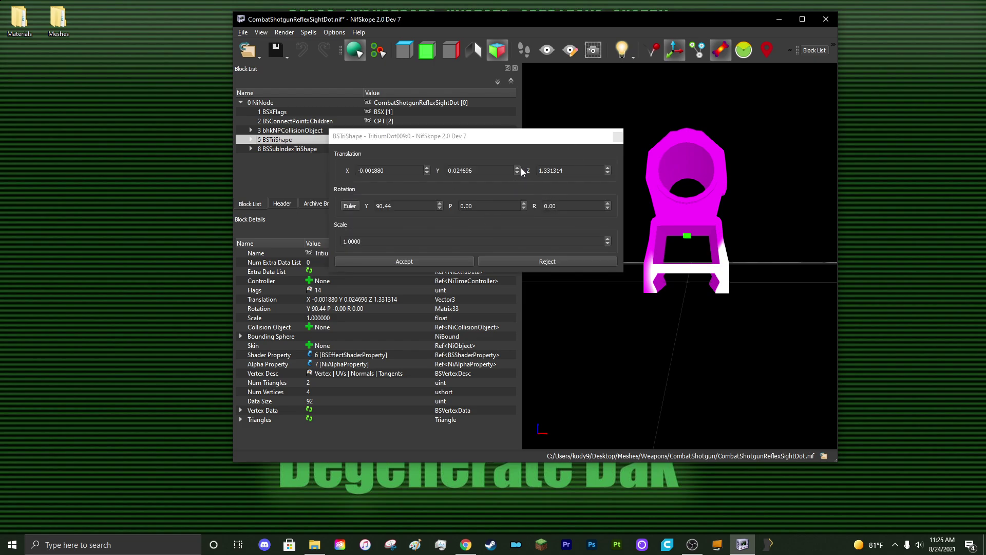
click(607, 167)
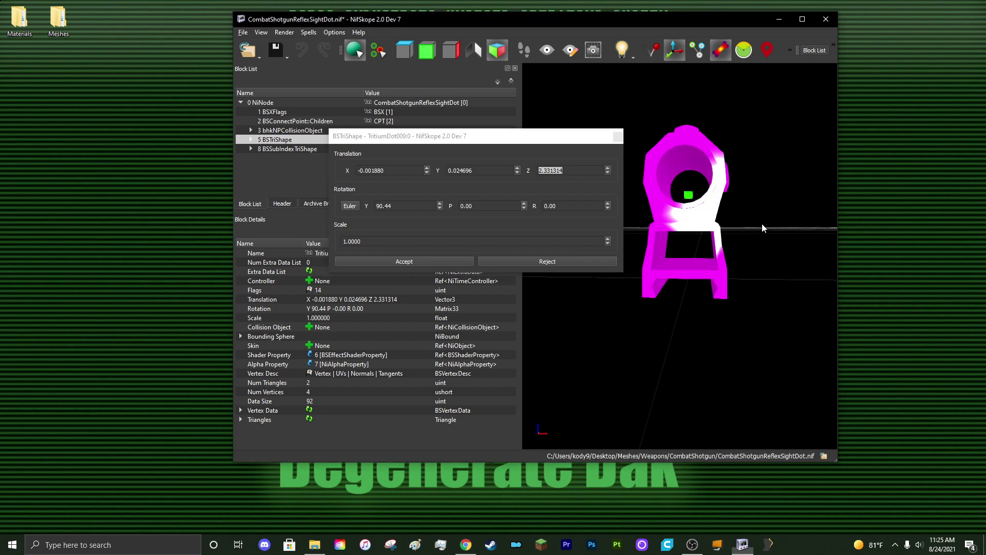
Step: Fine-tune the TritiumDot009:0 Z translation to 2.5 and finally 2.55 to center it in the ring, and accept the transform
click(587, 169)
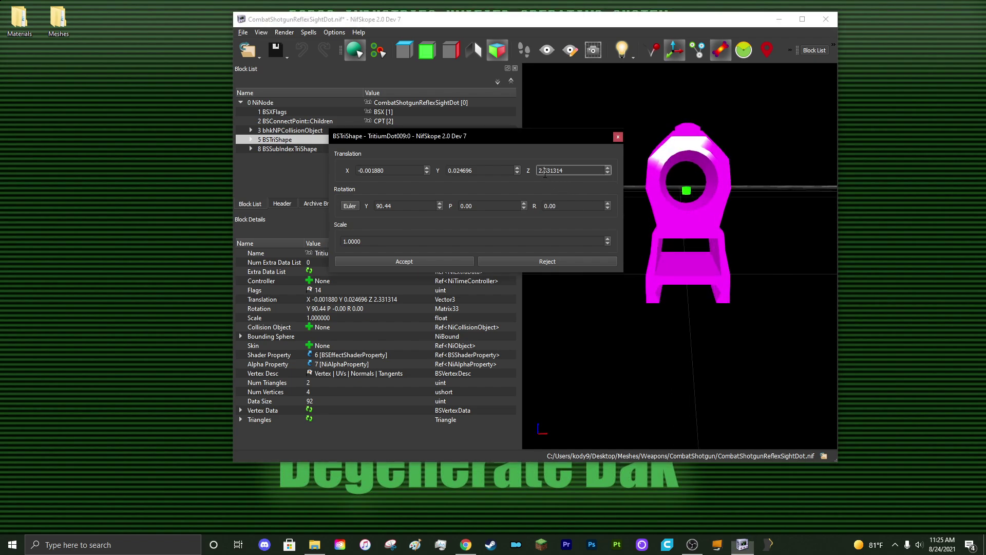
text(6)
key(BackSpace)
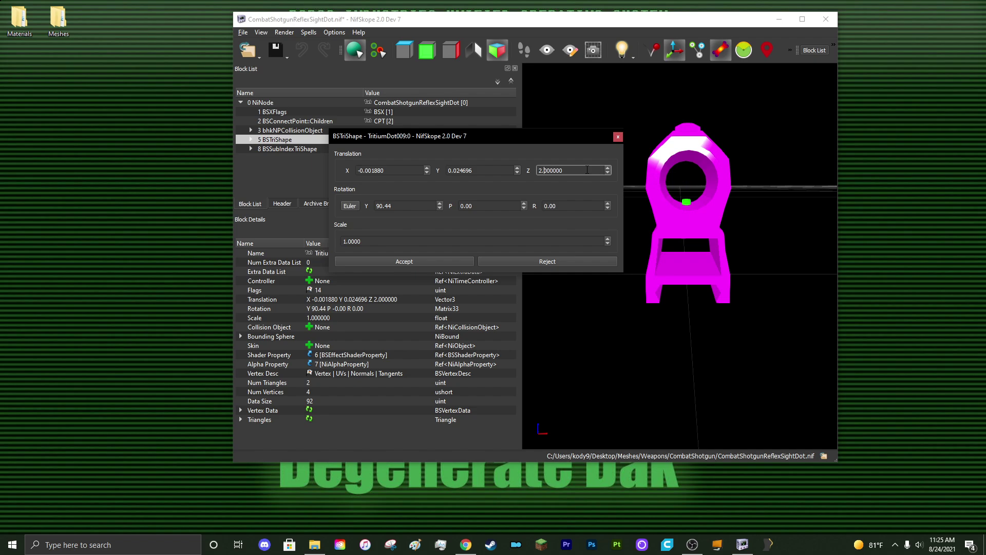
text(5)
drag(752, 335, 750, 337)
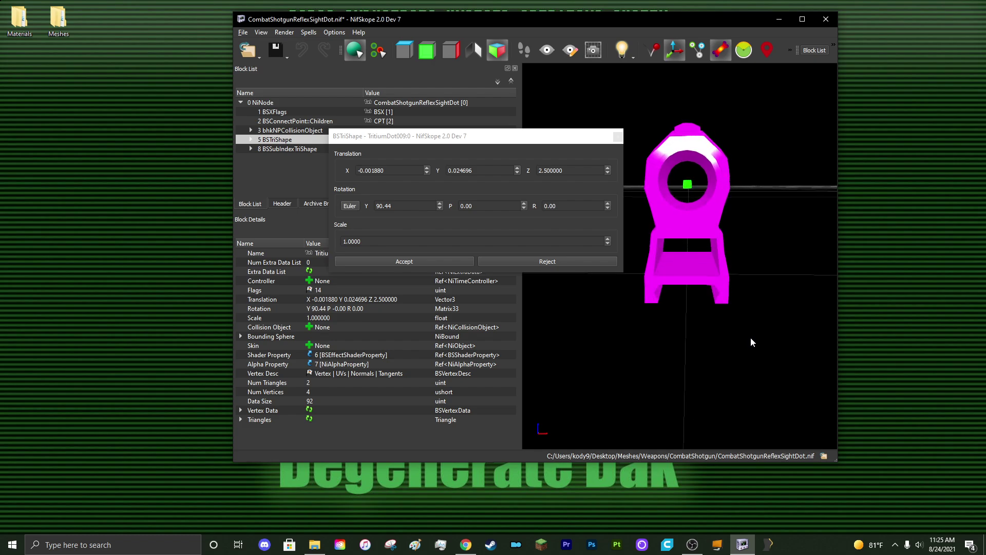
click(549, 172)
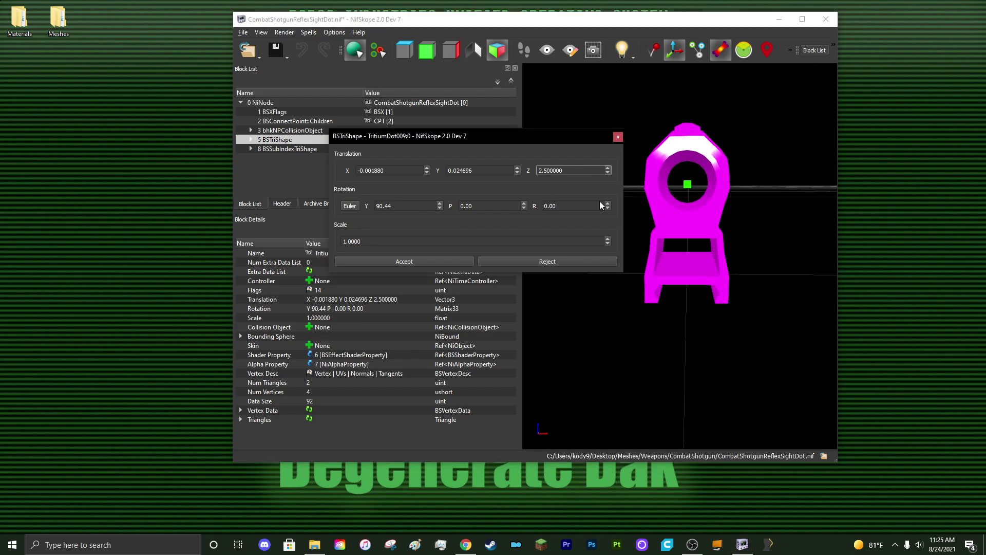
text(5)
drag(769, 296, 692, 318)
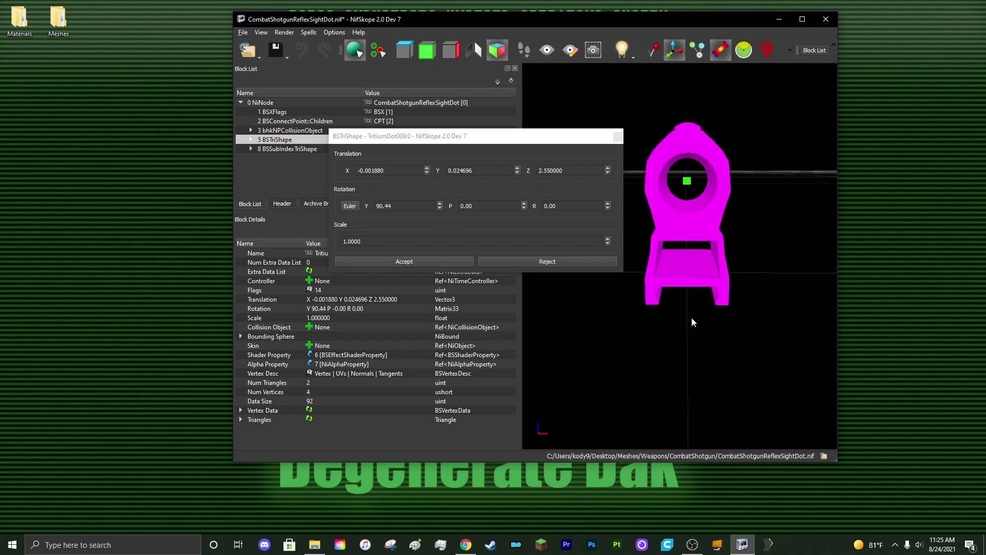
click(404, 262)
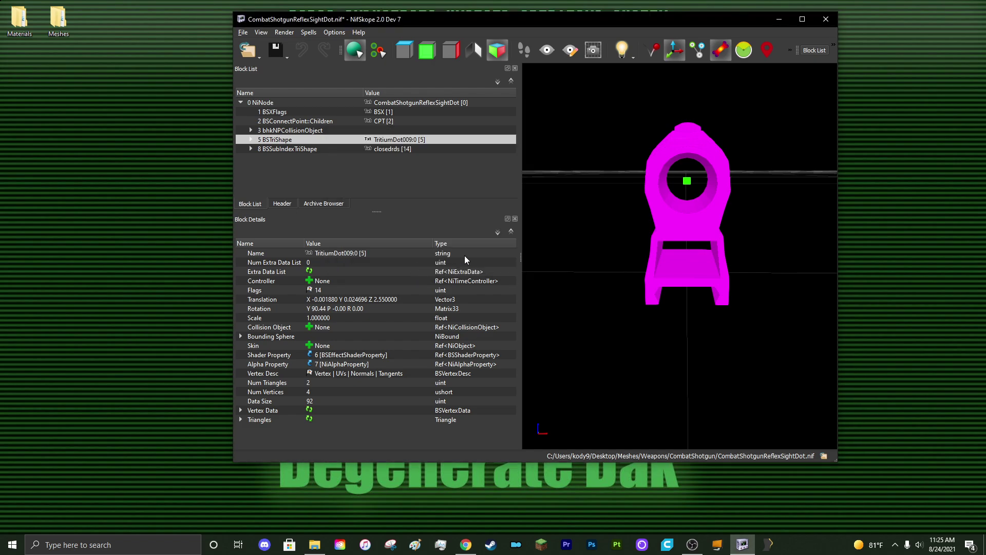
Step: Change the emissive color of the TritiumDot009:0 shape's BSEffectShaderProperty to red, #ff000aff
click(251, 140)
click(308, 149)
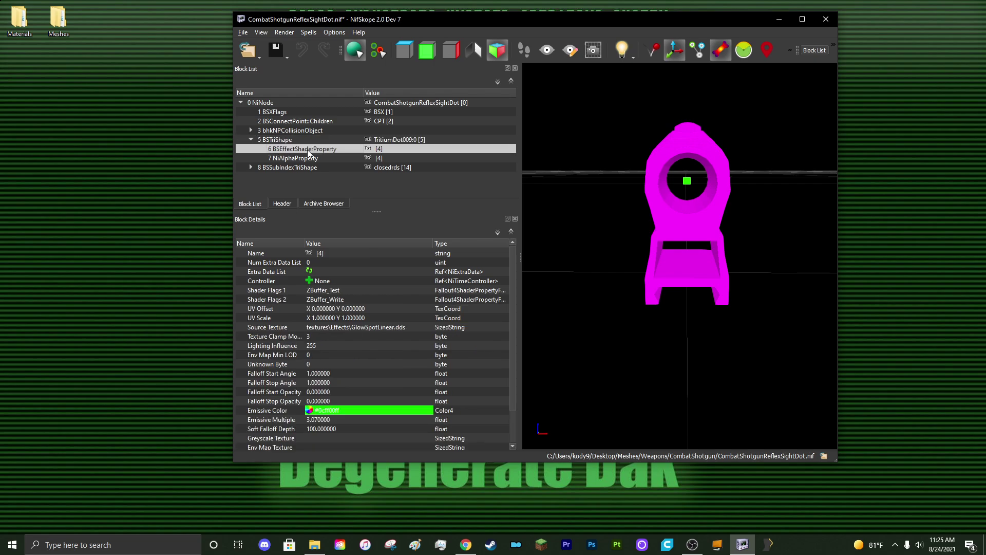
scroll(387, 353, down, 2)
scroll(380, 354, down, 1)
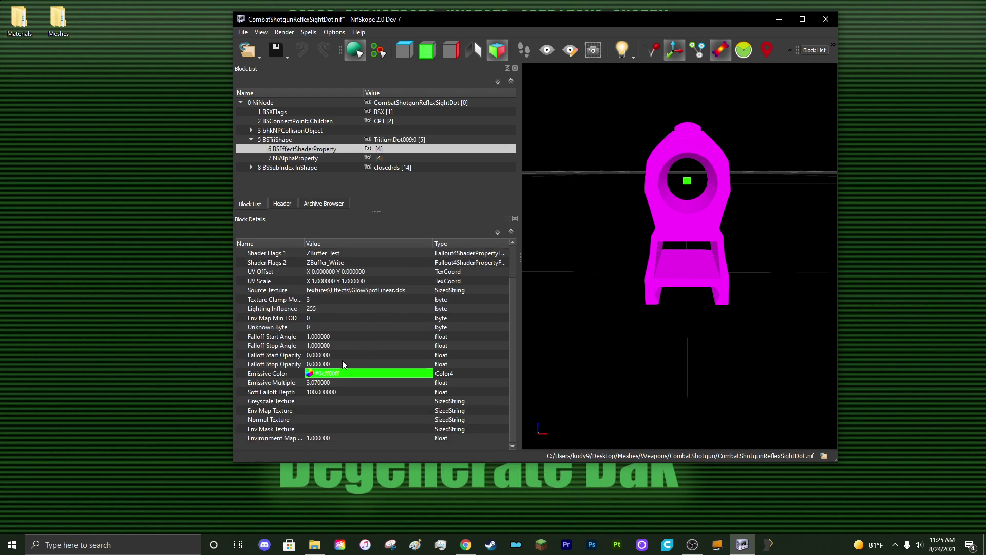
click(362, 375)
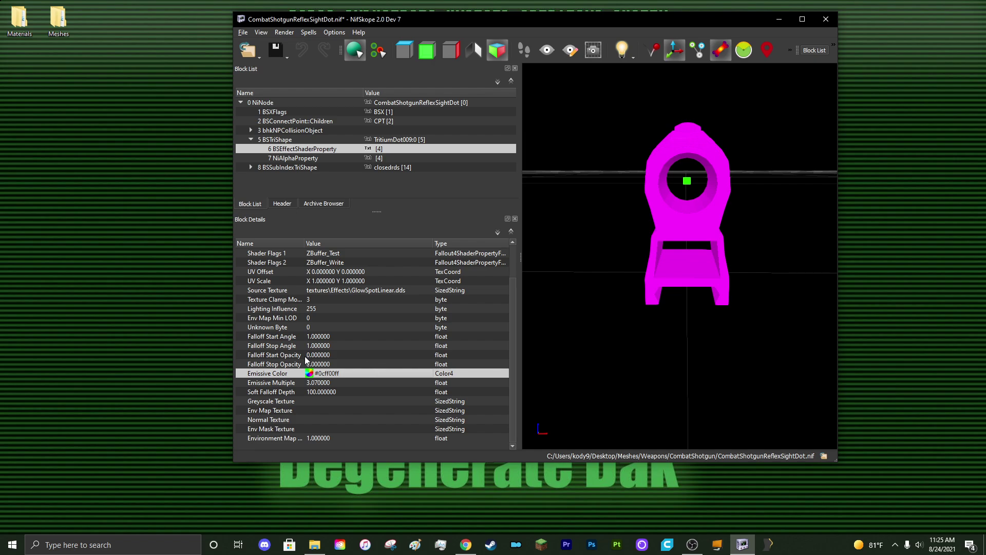
click(362, 375)
click(453, 373)
click(309, 373)
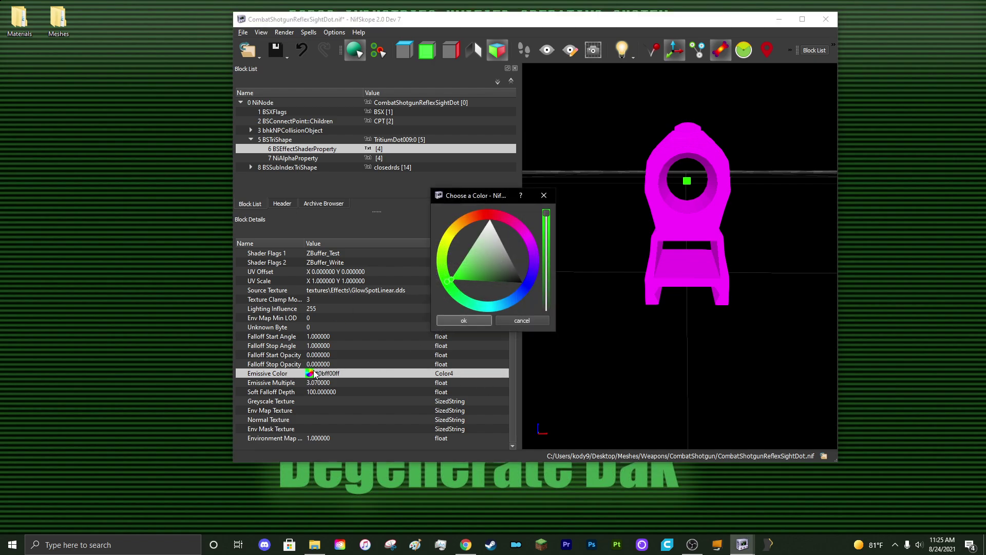
mouse_move(474, 198)
mouse_down()
mouse_move(406, 180)
mouse_move(387, 186)
mouse_move(391, 201)
mouse_move(405, 194)
mouse_up()
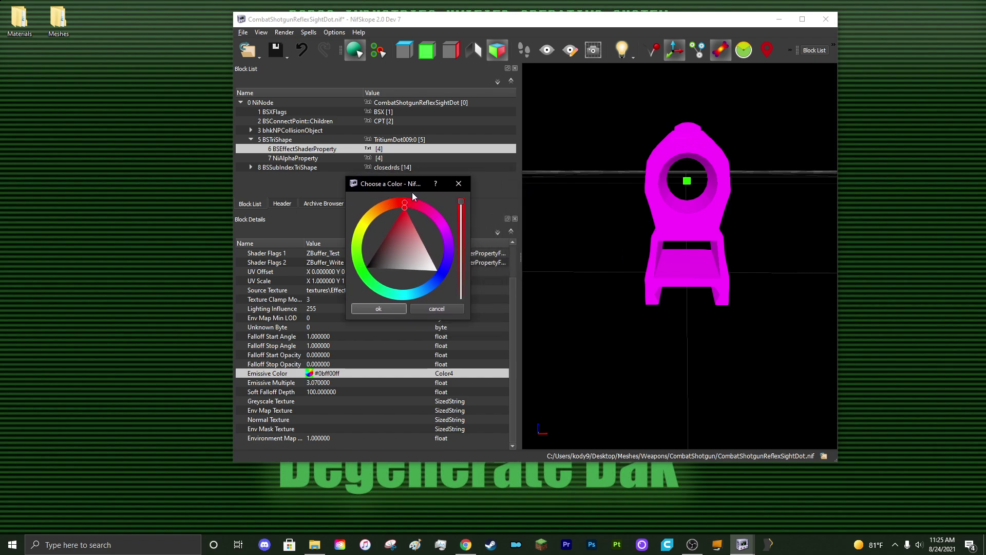
click(384, 307)
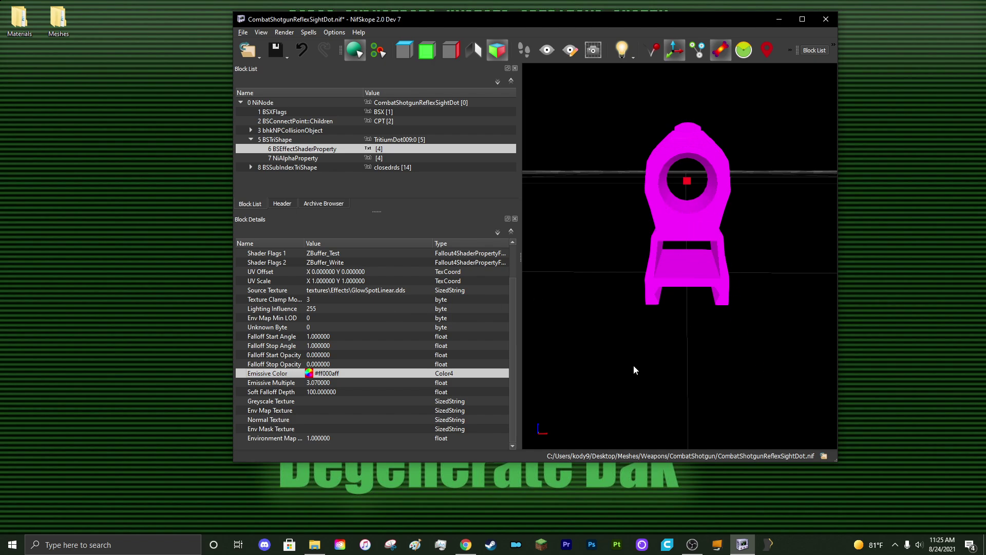
Step: Sanitize the model by reordering its blocks
drag(634, 364, 680, 313)
right_click(684, 304)
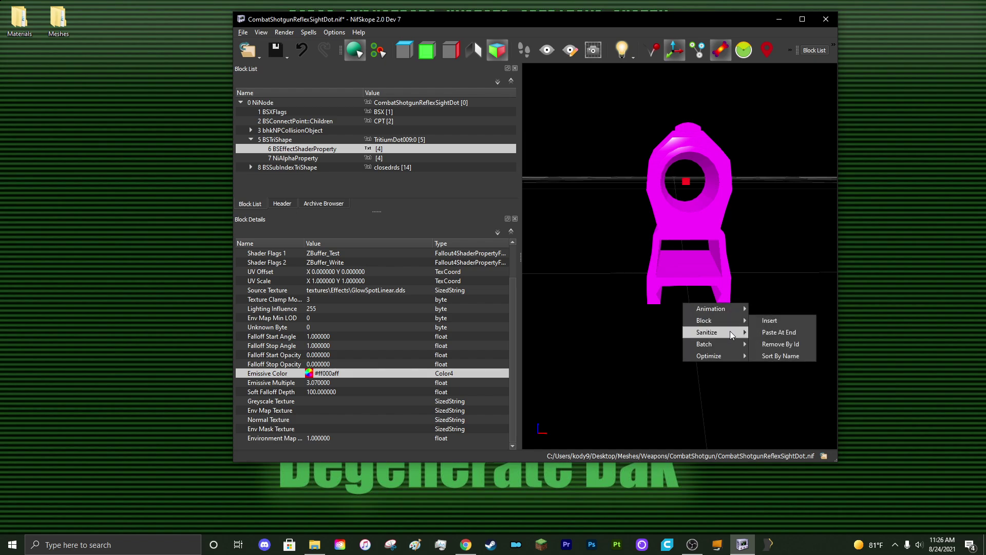
mouse_move(724, 332)
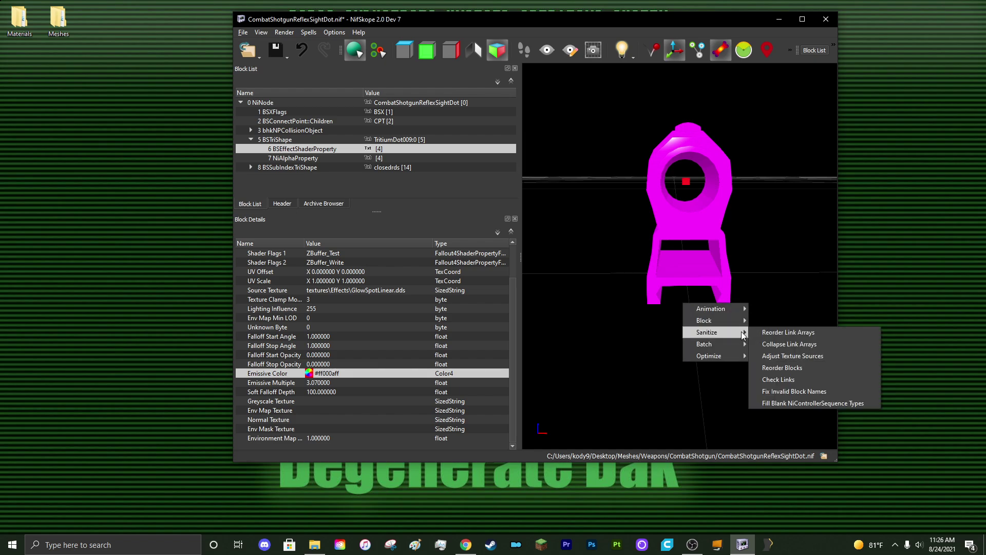
click(814, 368)
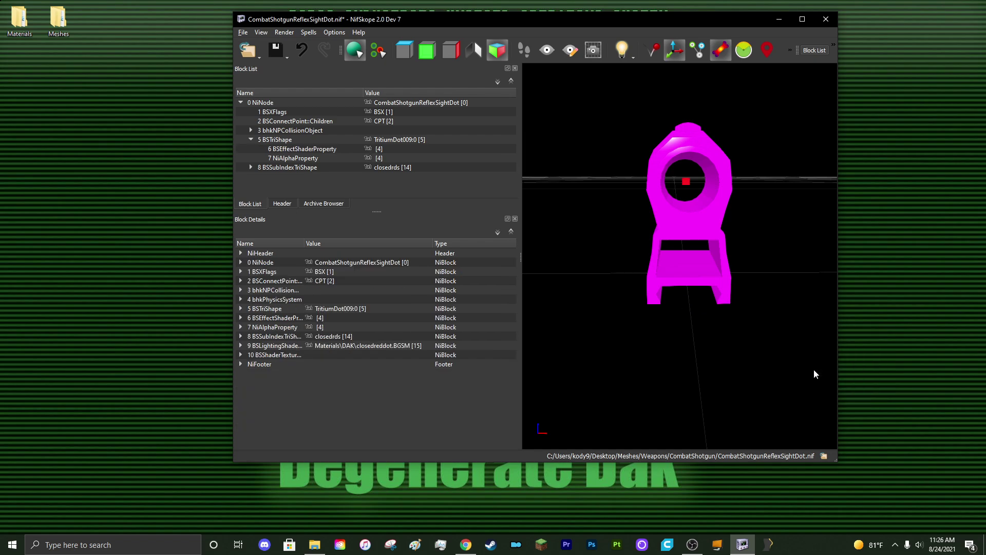
Step: Save the model as closedreddot.nif in the Fallout 4 Data\Meshes\DAK\CombatShotgun folder
click(245, 34)
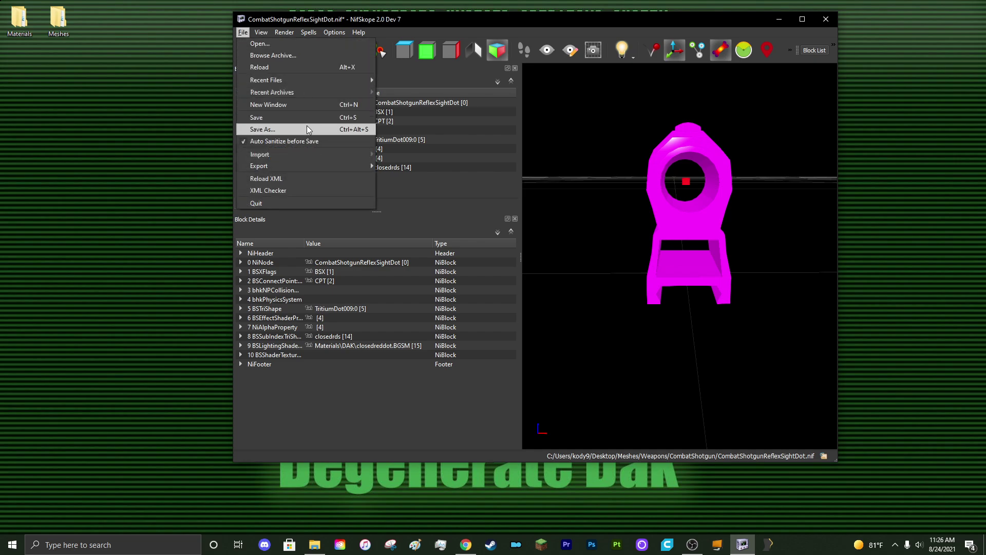
click(338, 130)
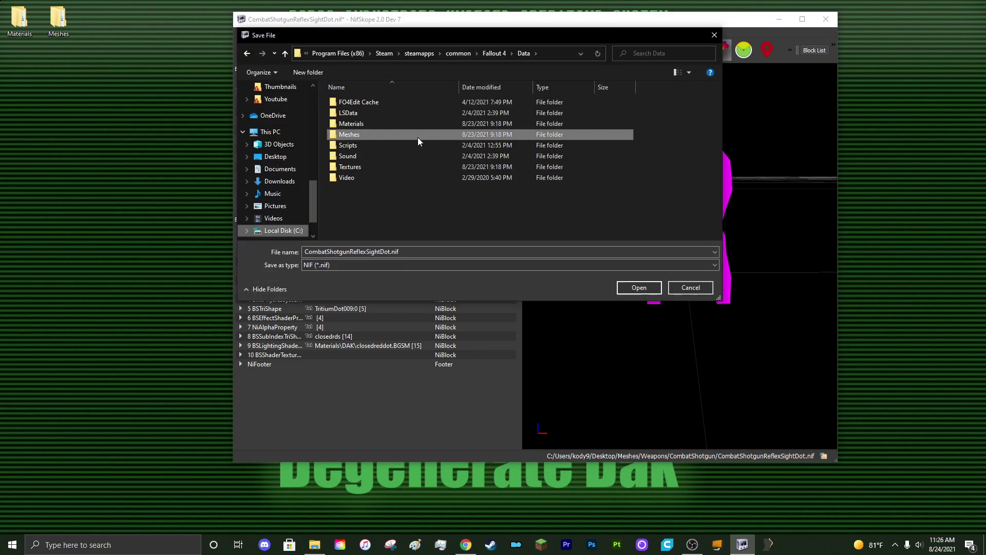
double_click(418, 137)
double_click(393, 100)
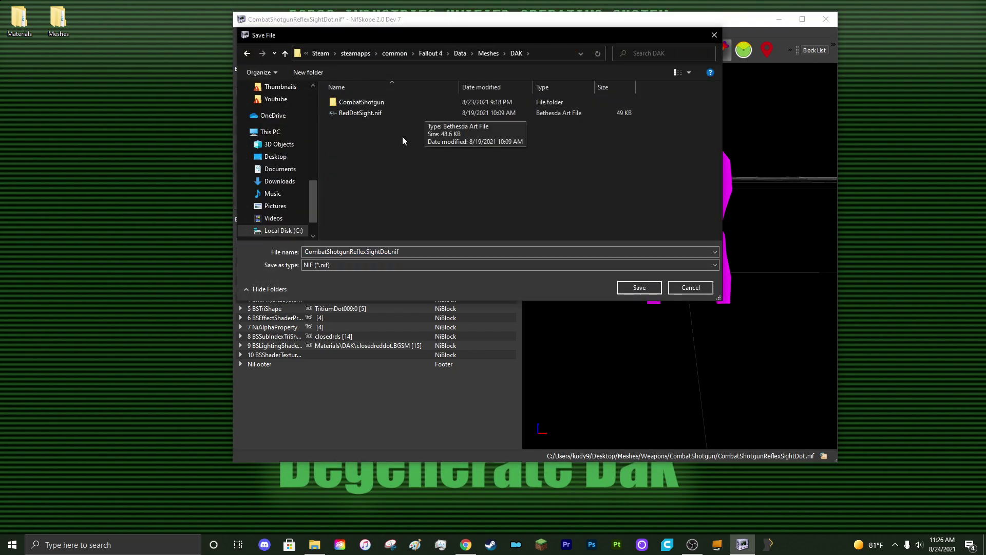
click(393, 103)
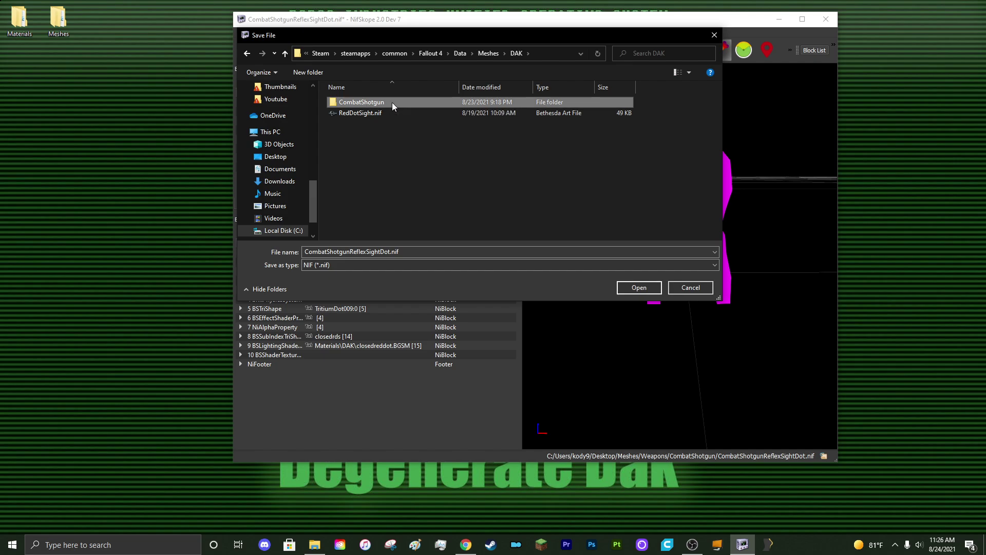
double_click(392, 102)
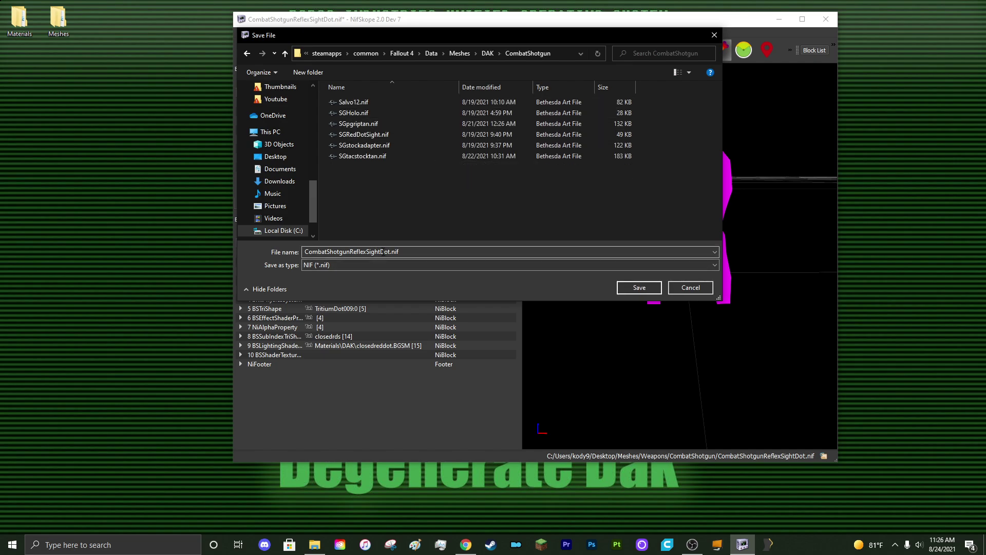
double_click(387, 251)
click(389, 252)
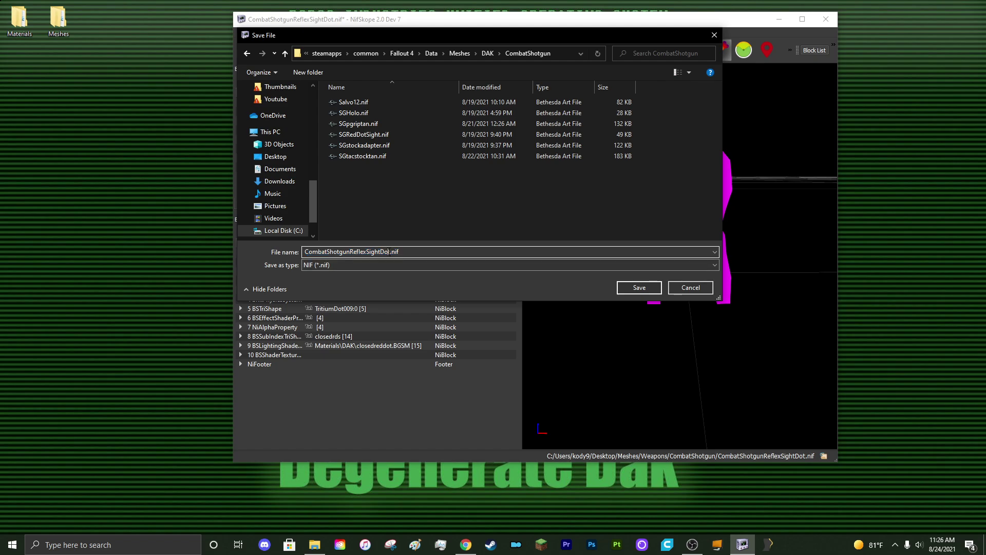
drag(390, 251, 271, 261)
key(BackSpace)
text(closedreddot)
key(Return)
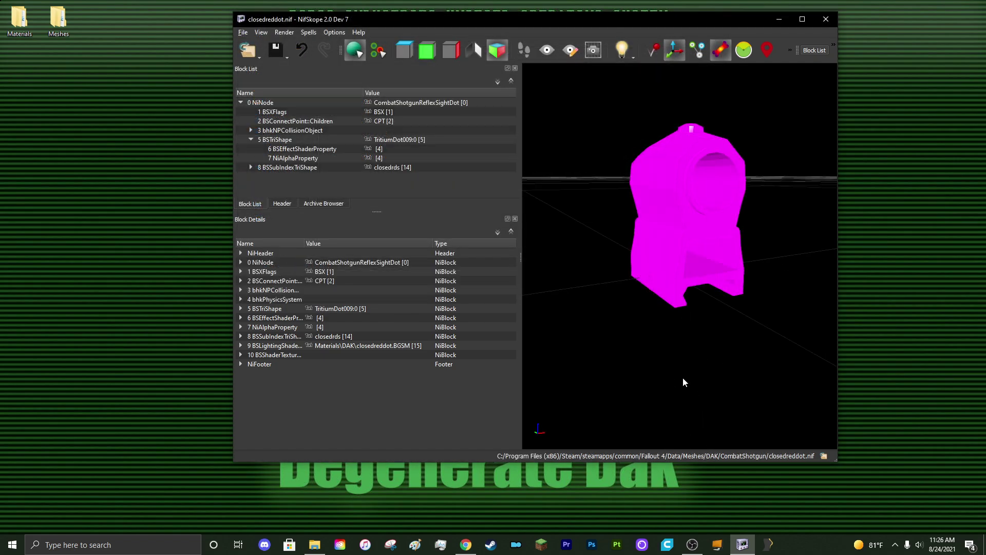
Step: Minimize the model editor and inspect closedreddot.nif in the Creation Kit preview, checking the red dot inside the ring from several angles
drag(683, 378, 712, 171)
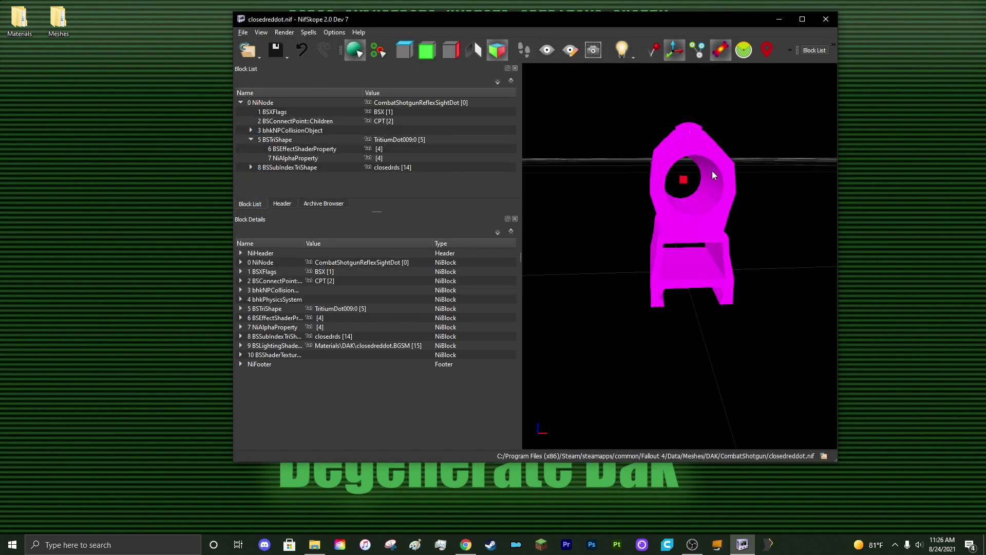
click(778, 24)
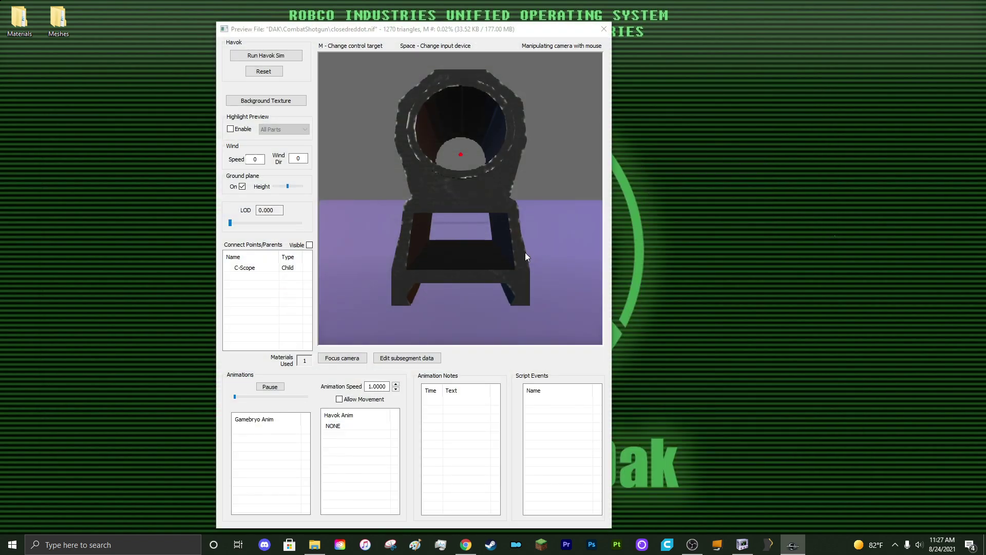
drag(525, 253, 465, 187)
scroll(462, 193, down, 5)
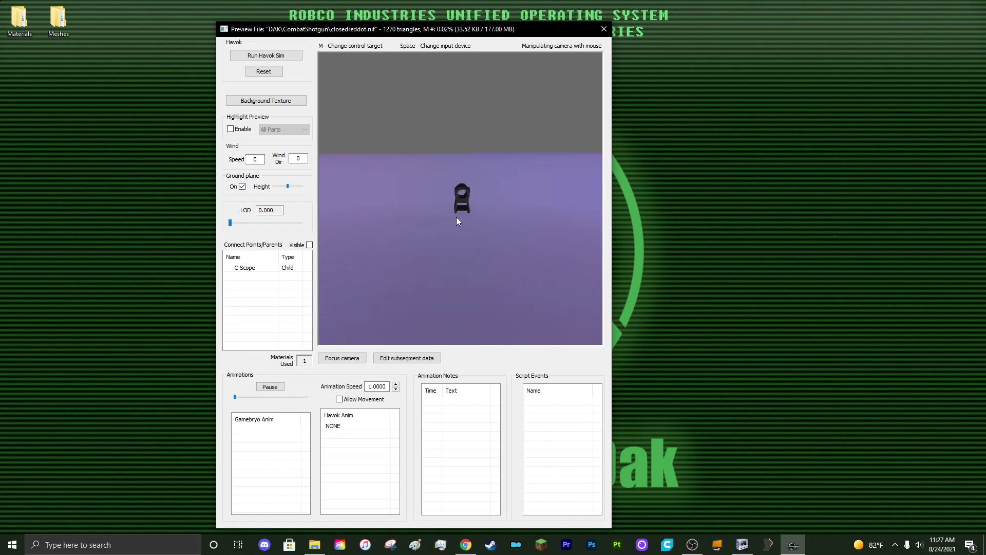
scroll(456, 217, up, 5)
mouse_move(484, 222)
mouse_down()
mouse_move(464, 222)
mouse_move(476, 228)
mouse_move(480, 216)
mouse_move(493, 229)
mouse_move(468, 226)
mouse_up()
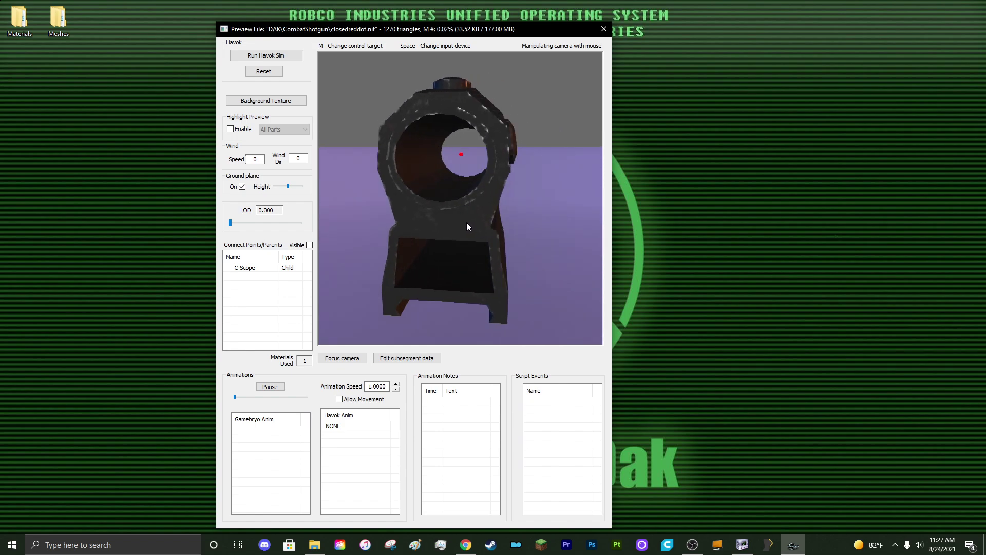
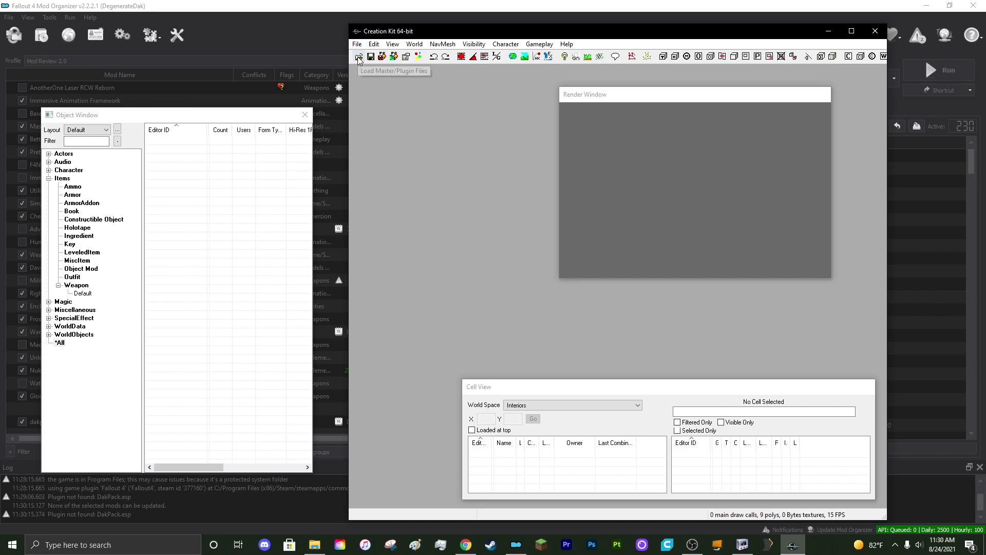
Step: Load Fallout4.esm and DakPack.esp in the Creation Kit, with DakPack.esp set as the active file
click(359, 59)
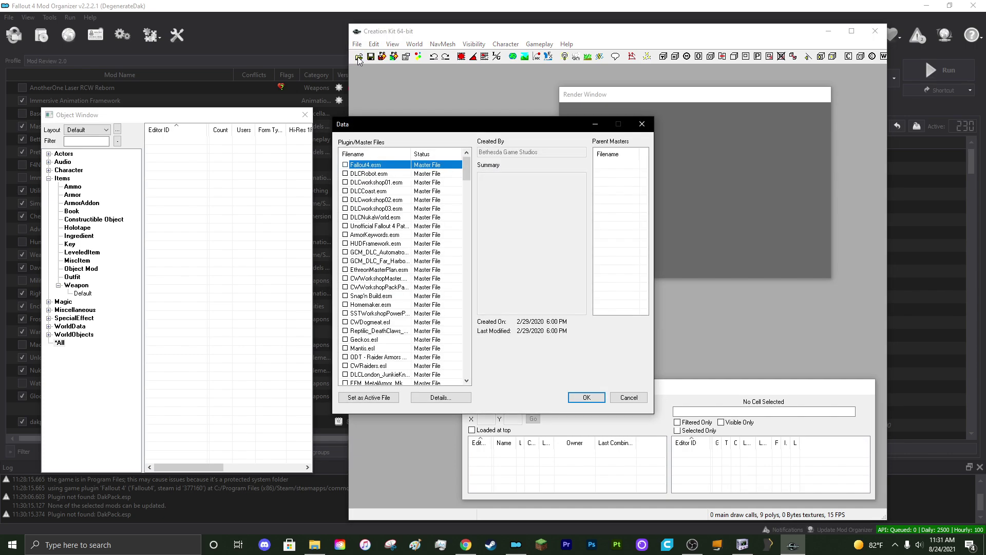
click(345, 165)
drag(465, 171, 391, 360)
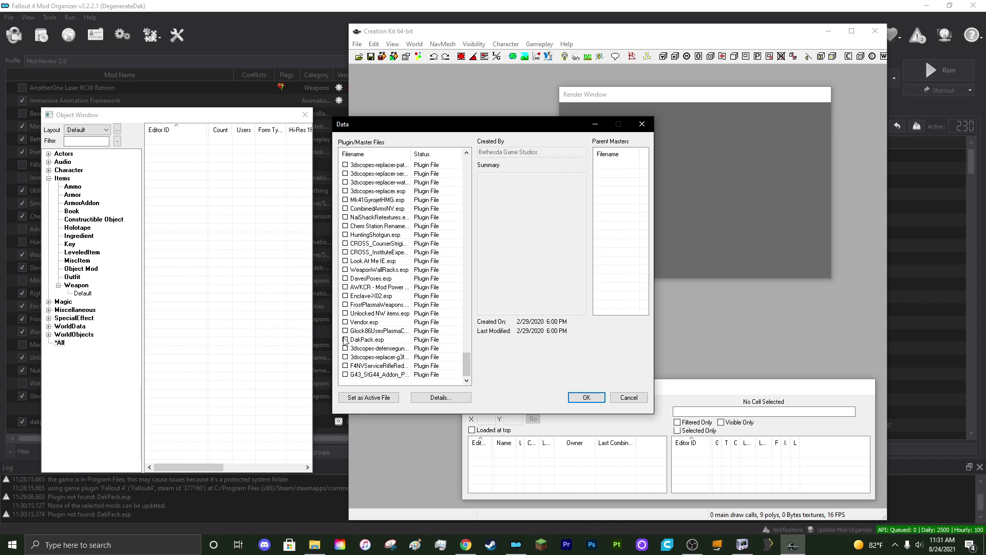
click(346, 339)
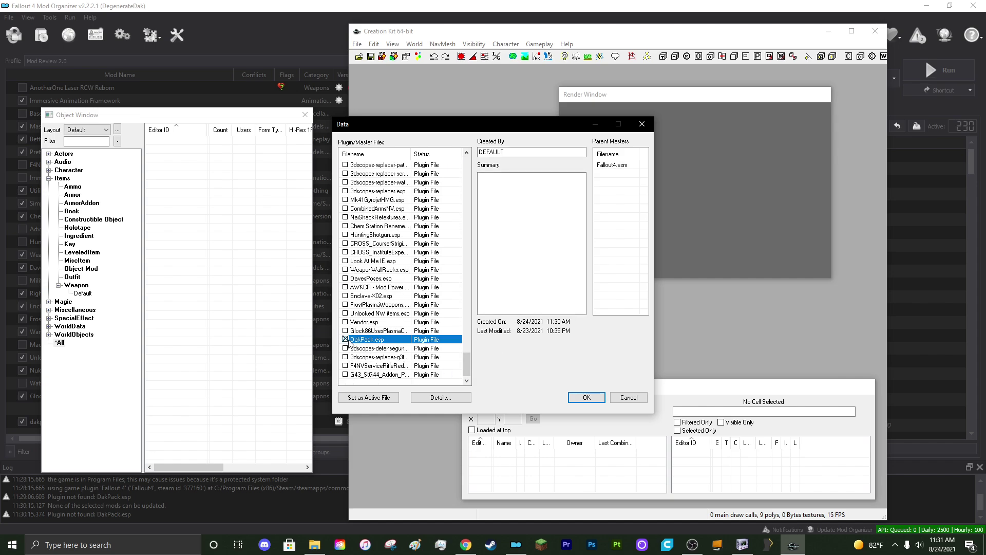
click(381, 401)
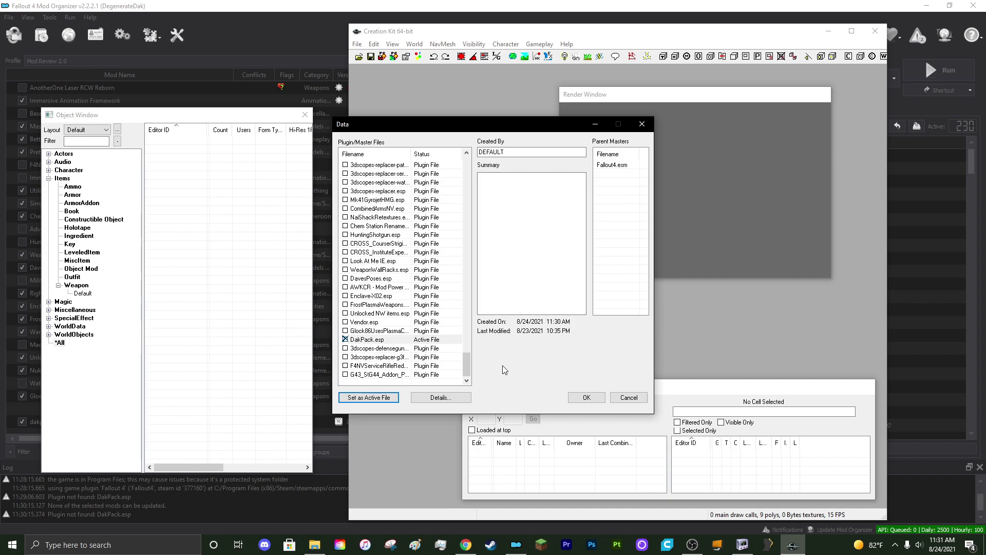
click(595, 399)
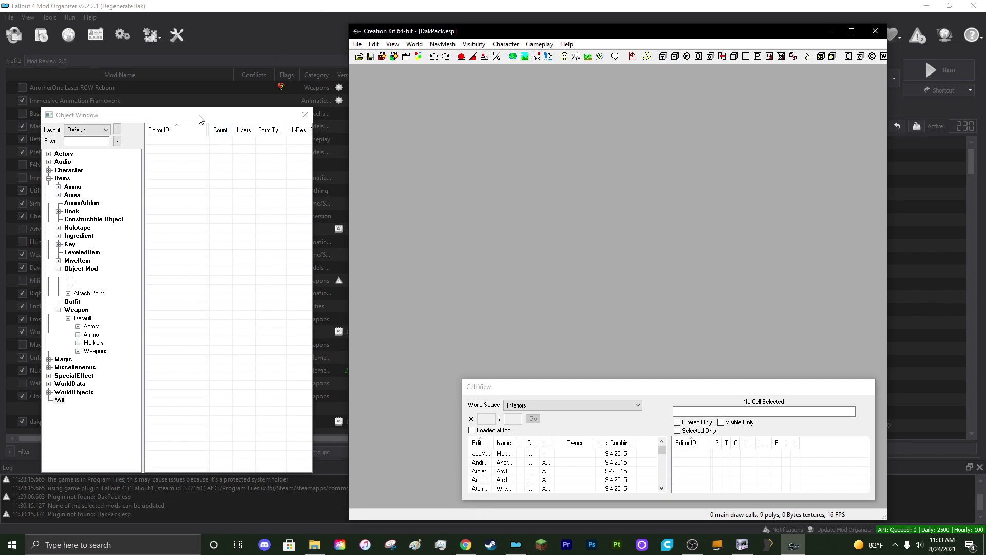
Step: Filter the Object Window by "refl" and open the miscmod_mod_CombatShotgun_Scope_SightReflex misc item
drag(200, 119, 262, 101)
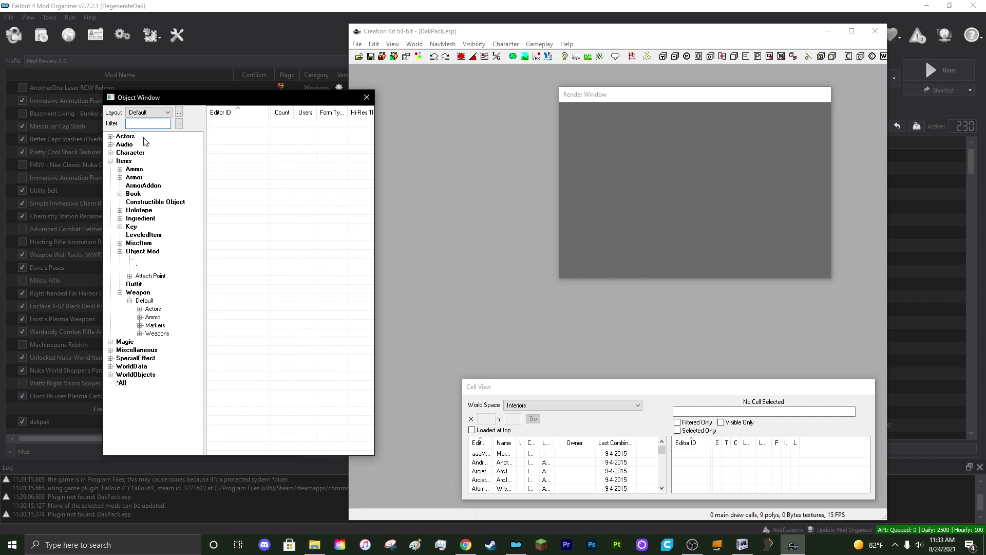
text(r)
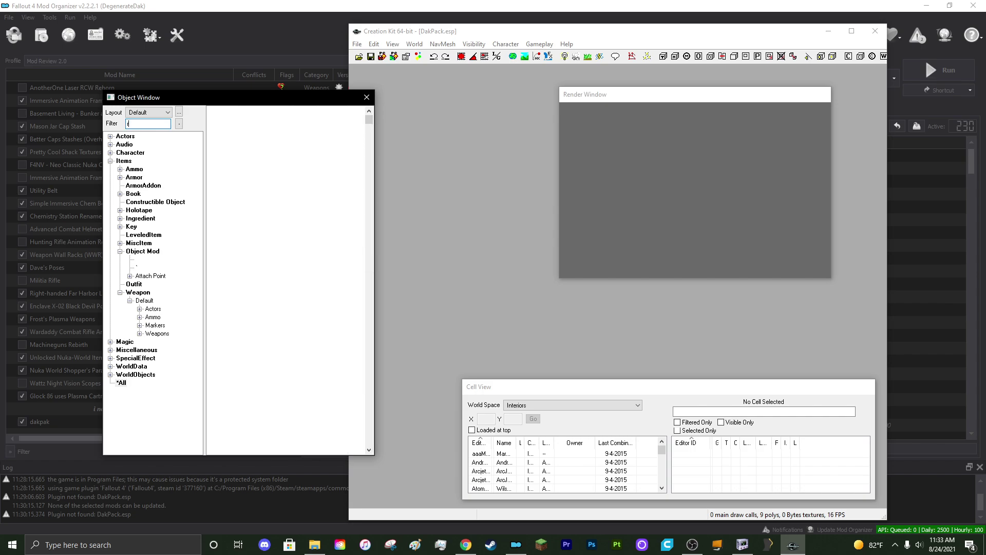
text(ef)
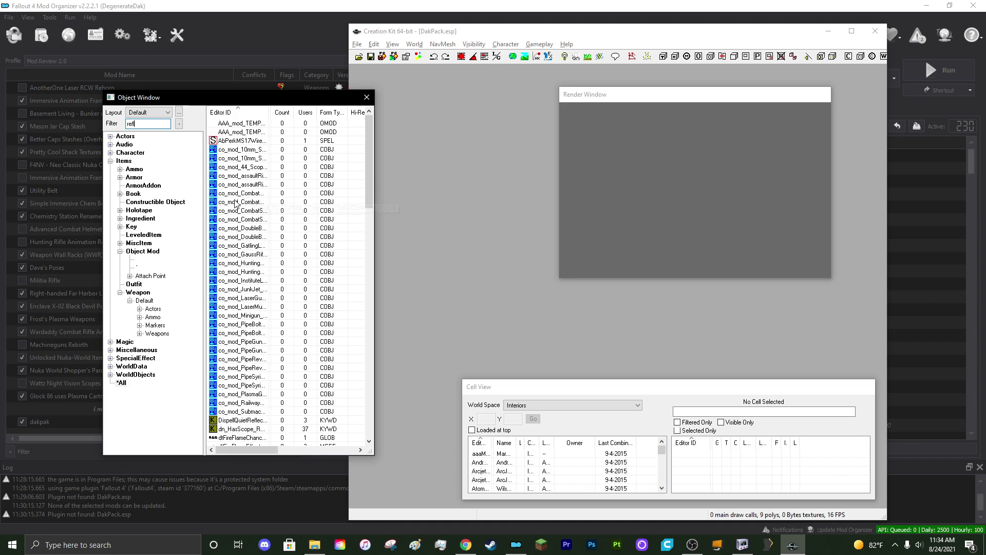
scroll(316, 257, down, 3)
scroll(306, 266, down, 10)
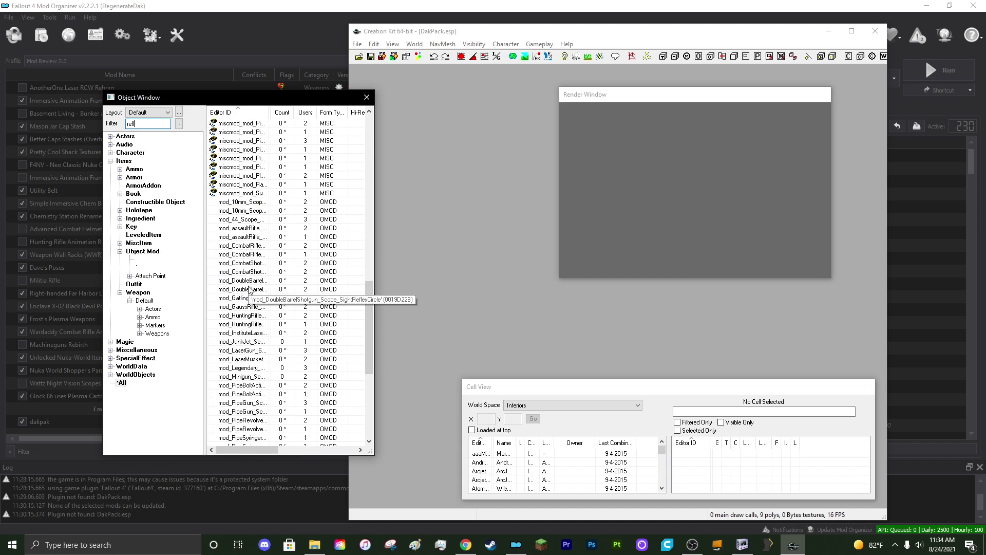
scroll(246, 308, up, 3)
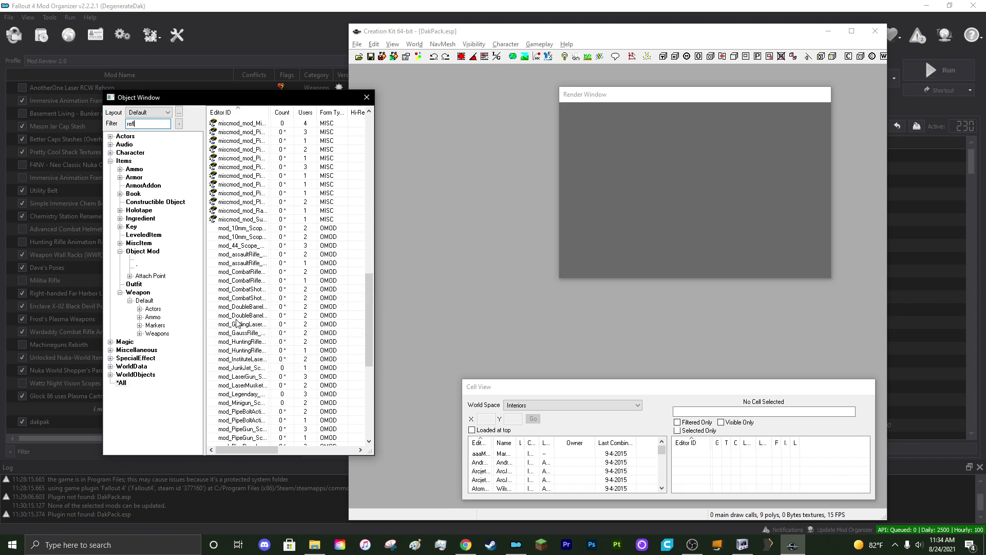
scroll(253, 294, up, 5)
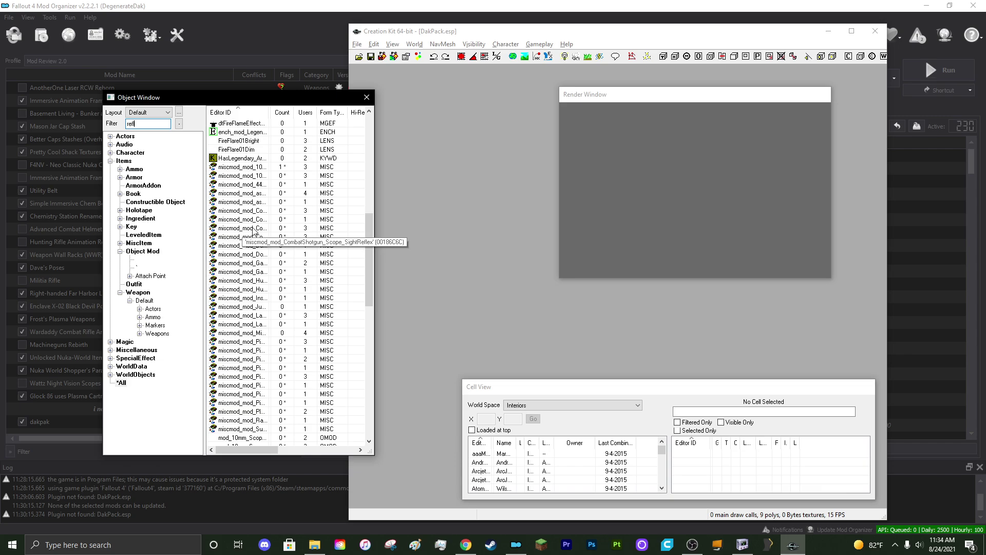
double_click(254, 229)
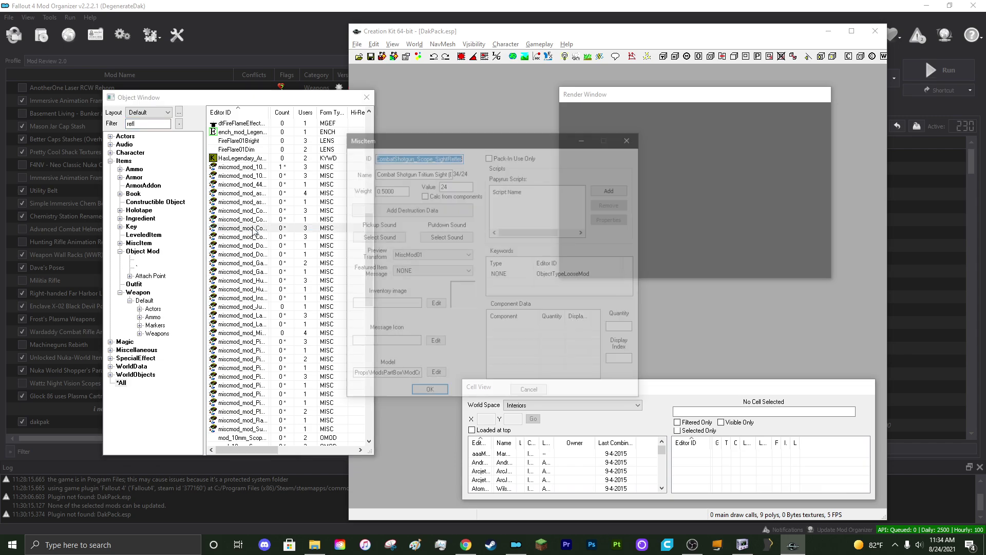
Step: Create a new misc item form with ID miscmod_mod_CombatShotgun_Scope_closedreddot and name Combat Shotgun Closed Red Dot Sight
drag(434, 157, 477, 178)
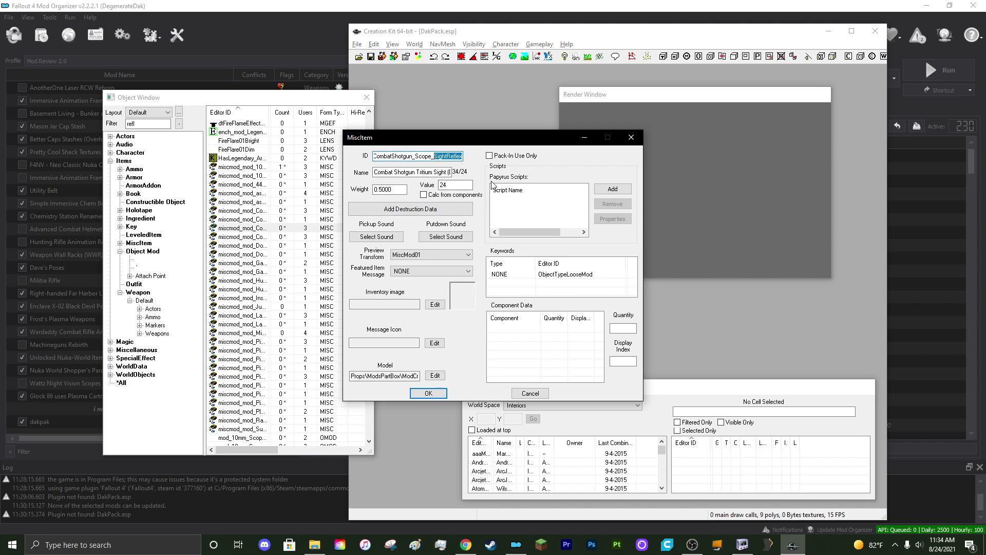
text(closedreddot)
drag(415, 175, 458, 186)
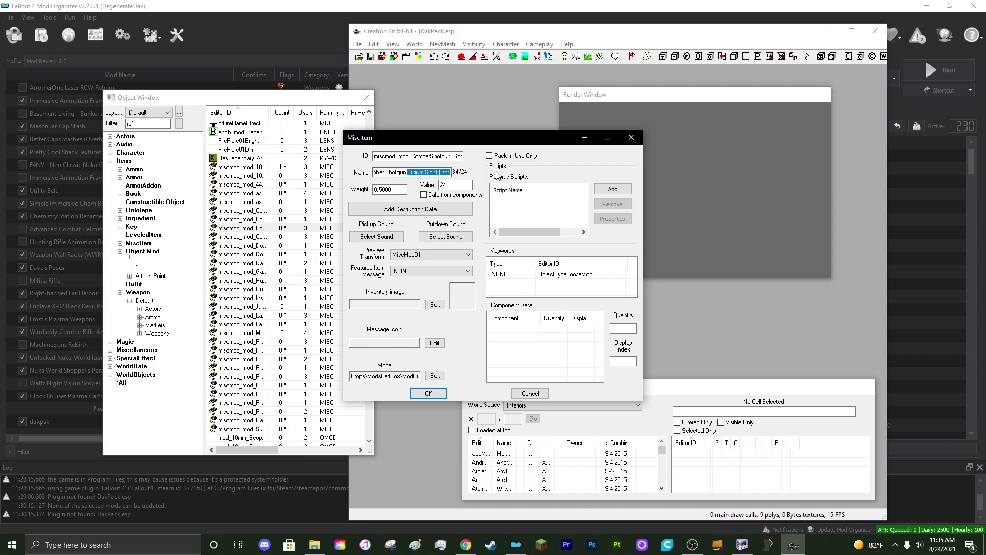
text(Closed Red Dot Sight)
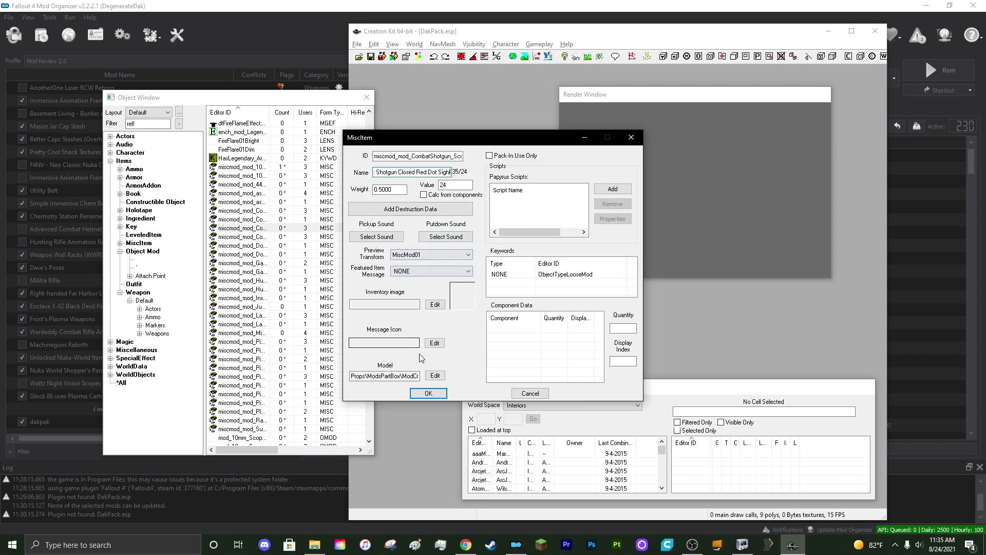
click(429, 394)
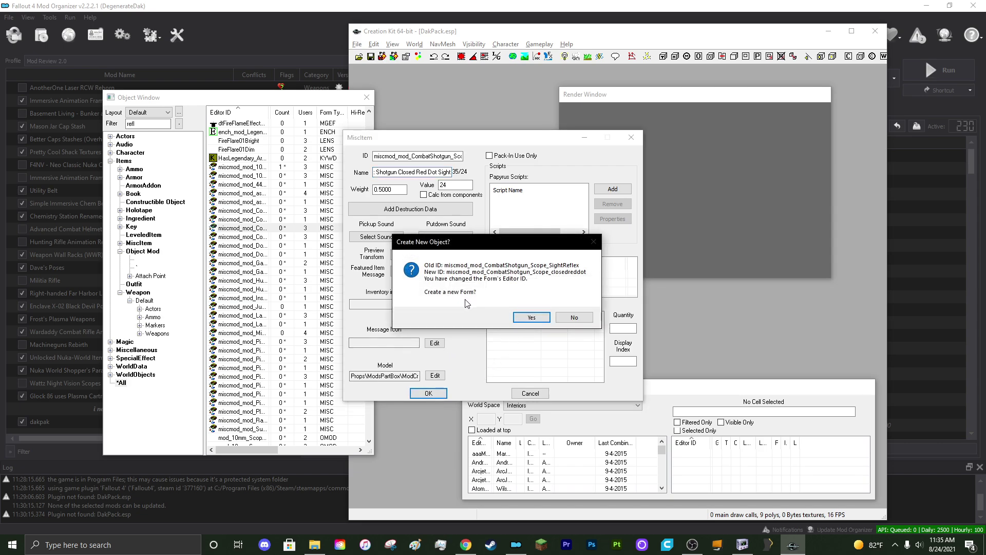
click(532, 318)
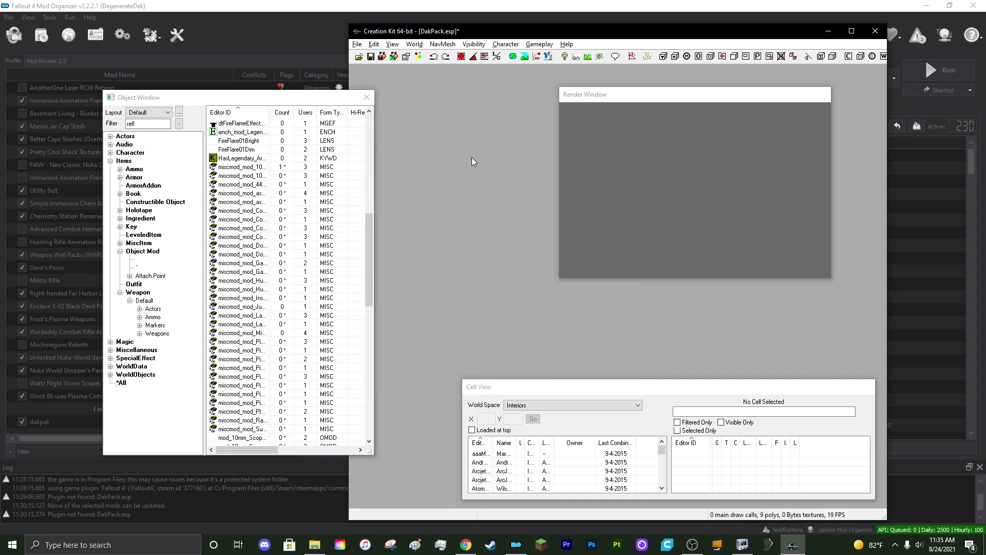
Step: Open the mod_CombatShotgun_Scope_SightReflex object mod and change its ID to mod_CombatShotgun_Scope_closedreddot and its name to Closed Red Dot Sight
drag(372, 224, 396, 285)
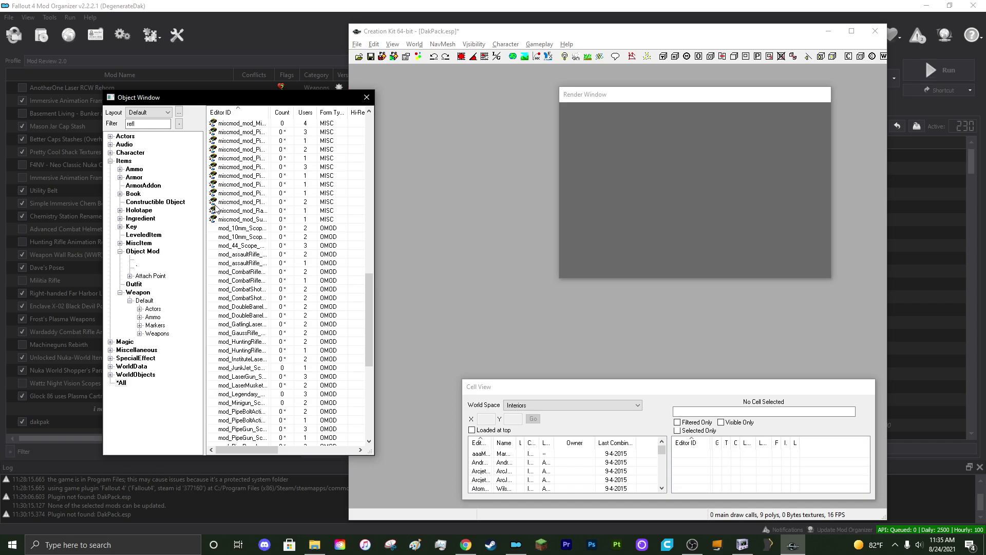
click(252, 290)
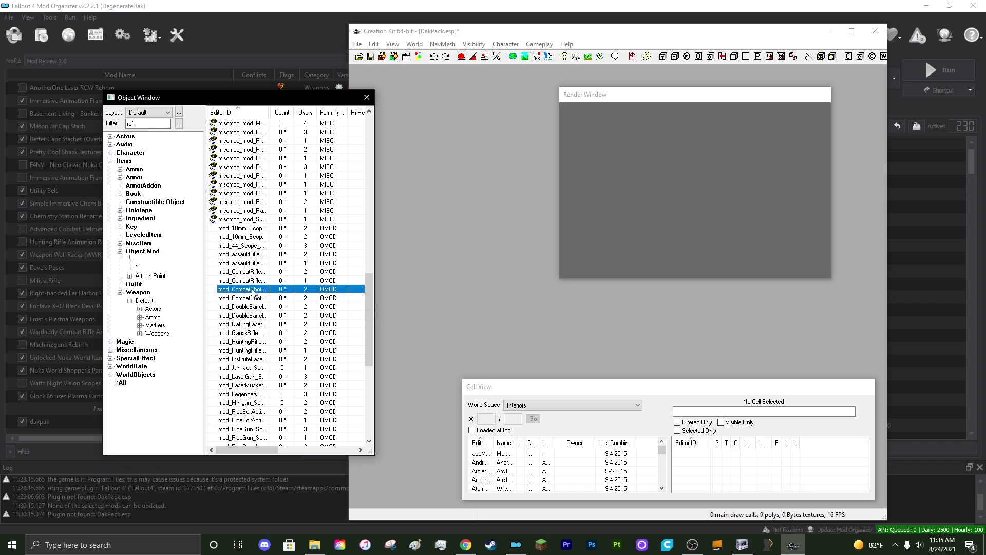
double_click(252, 290)
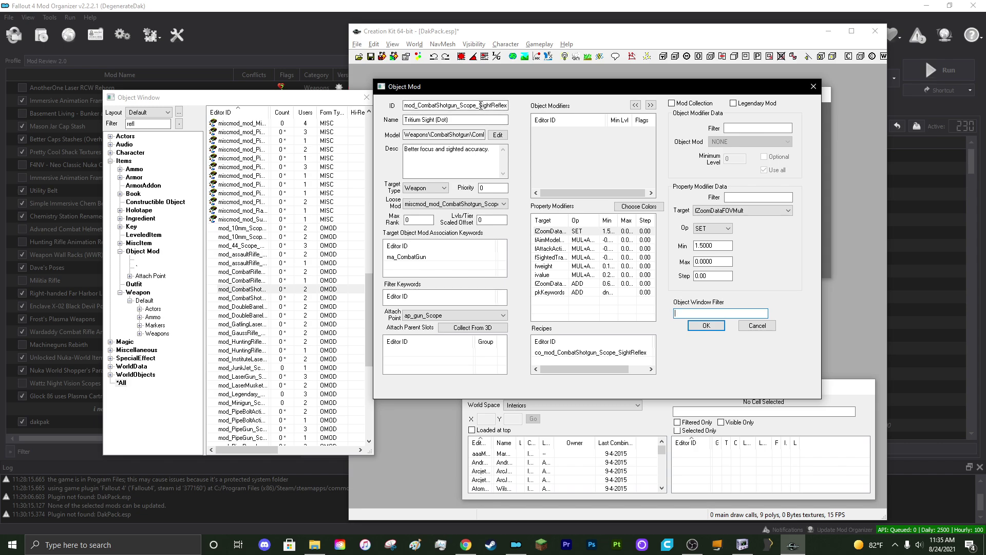
drag(481, 105, 536, 108)
text(closedreddot)
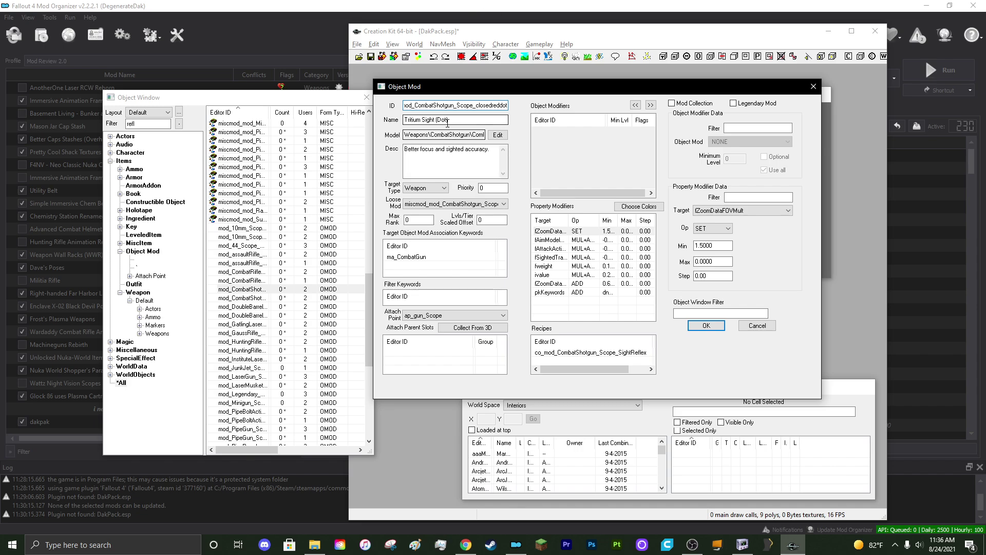
click(470, 117)
drag(470, 116, 350, 129)
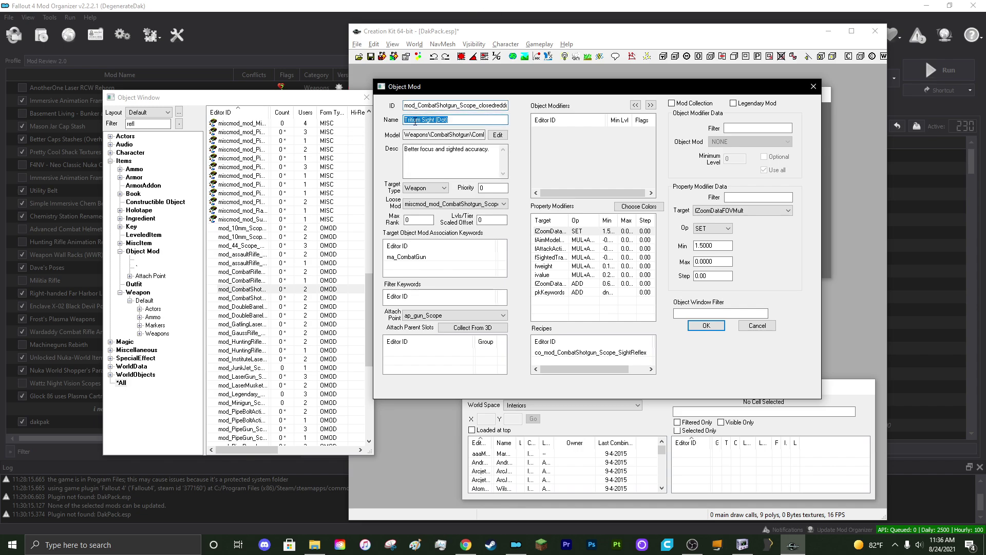
text(Closed Red Dot Sight)
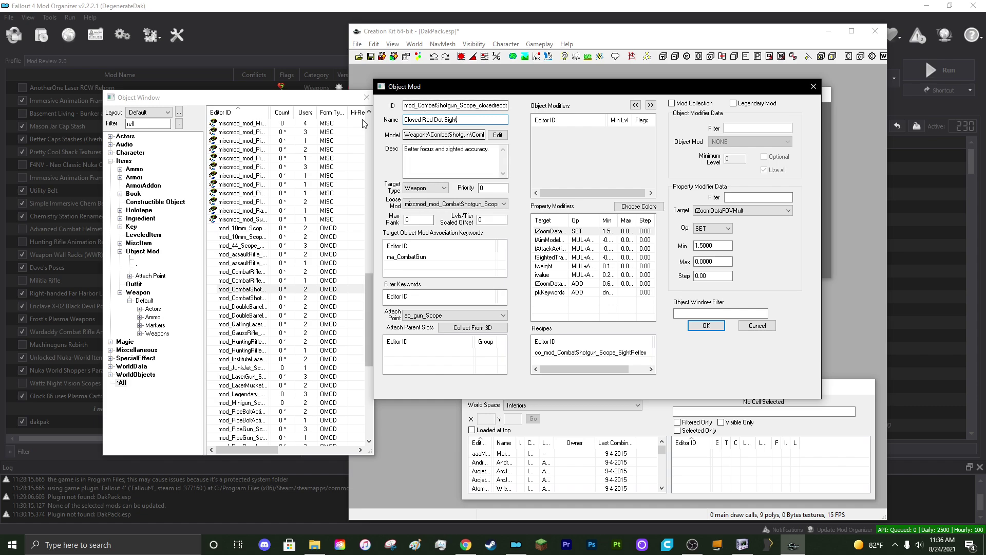
Step: Replace the object mod's model with closedreddot.nif from the CombatShotgun folder and check it in the preview
click(497, 135)
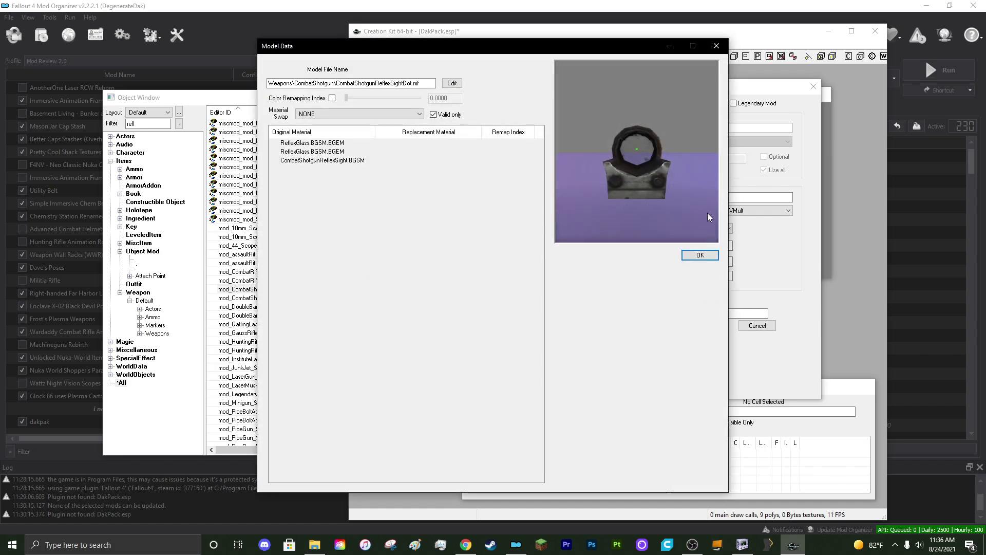
drag(708, 212, 651, 199)
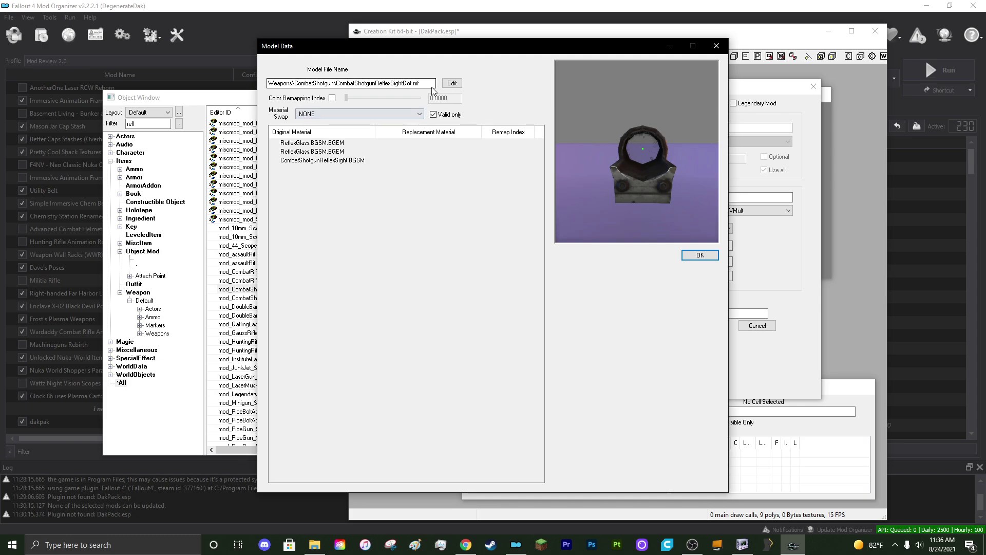
click(452, 83)
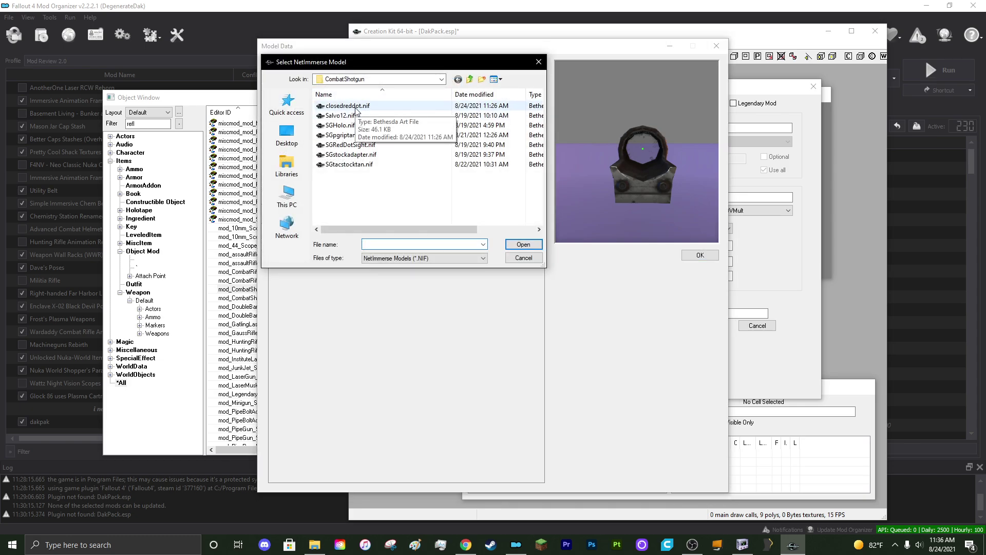
click(356, 109)
click(524, 245)
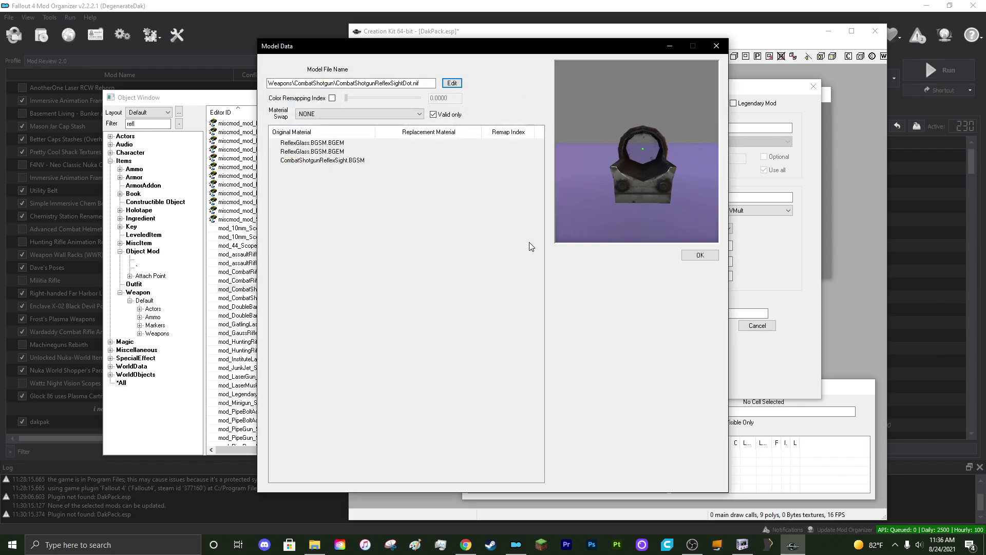
drag(612, 208, 639, 184)
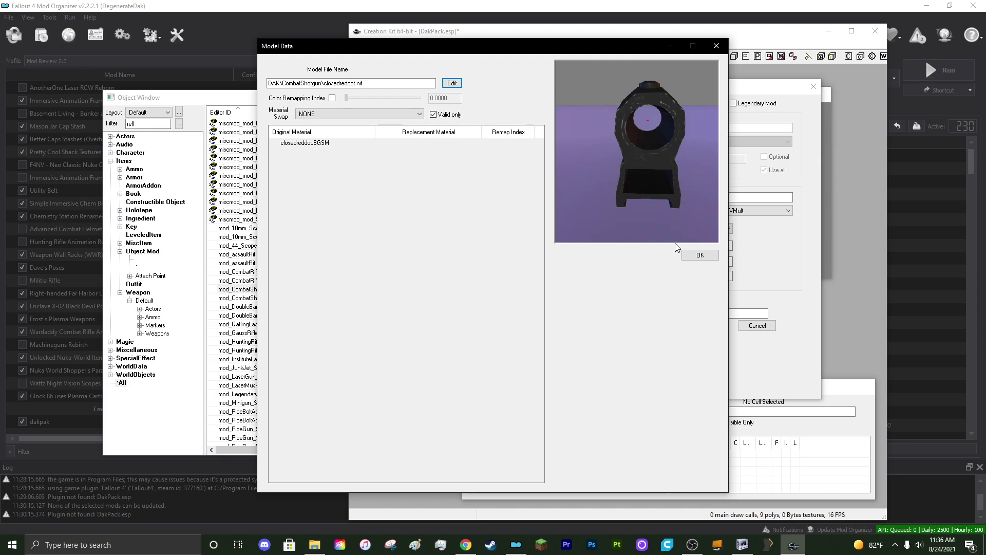
click(694, 255)
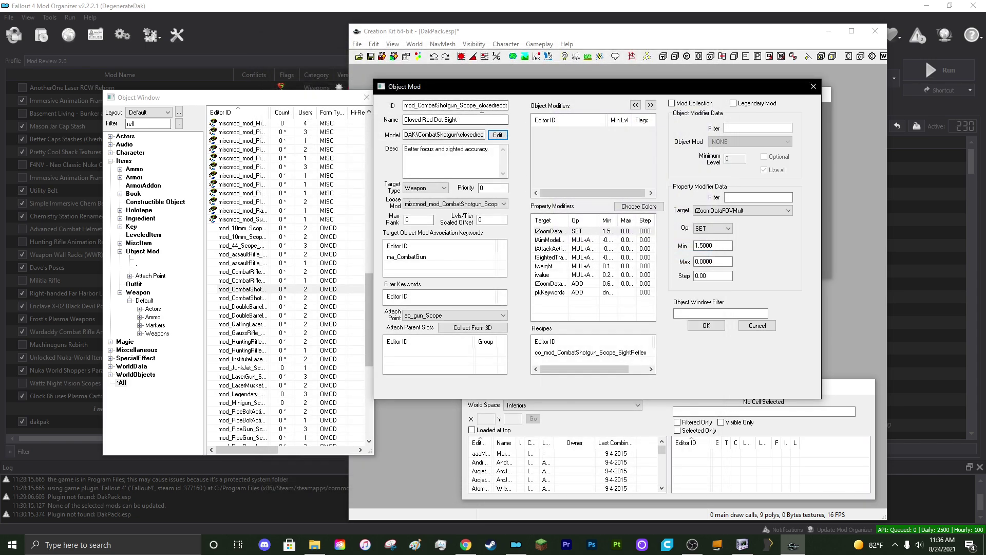
Step: Set the object mod's loose mod to miscmod_mod_CombatShotgun_Scope_closedreddot
click(504, 204)
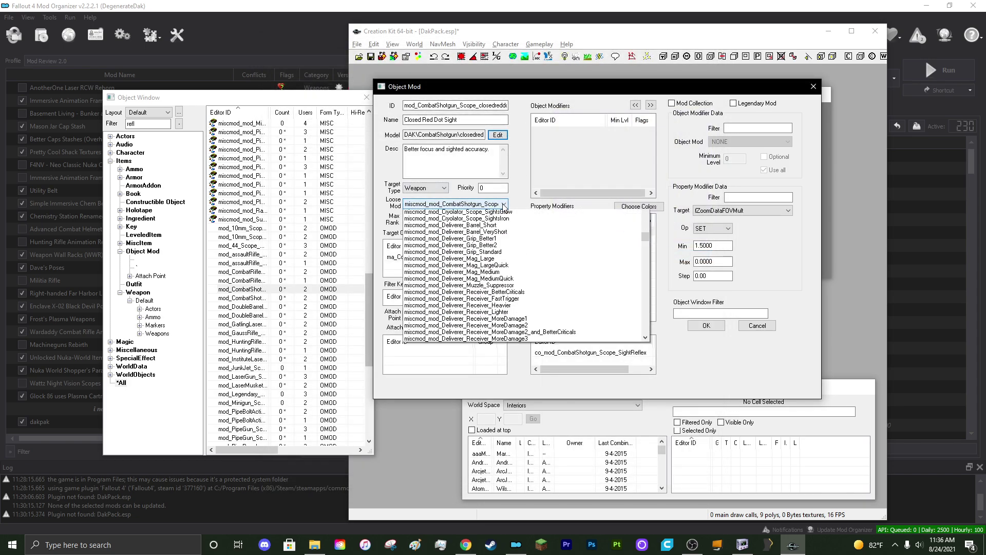
scroll(533, 233, up, 3)
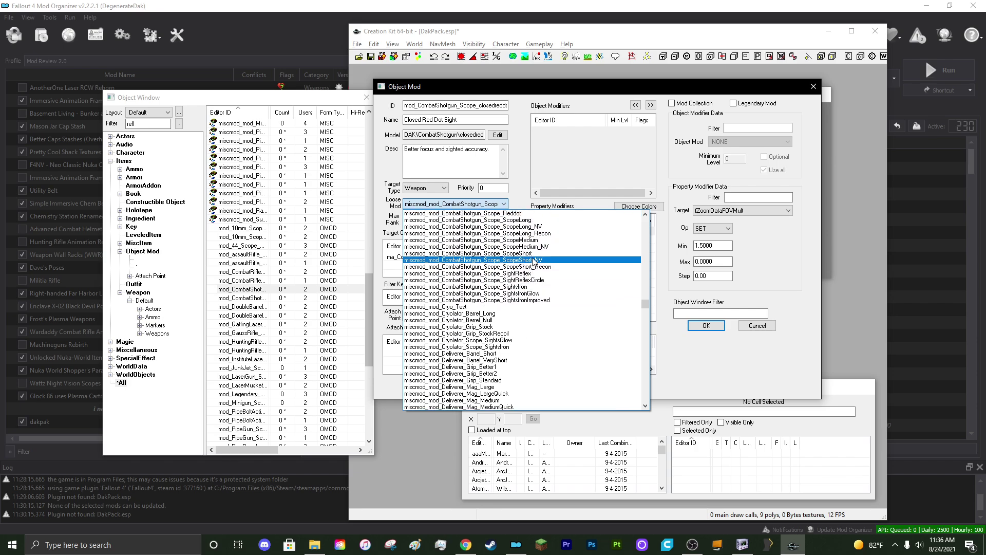
scroll(533, 261, up, 2)
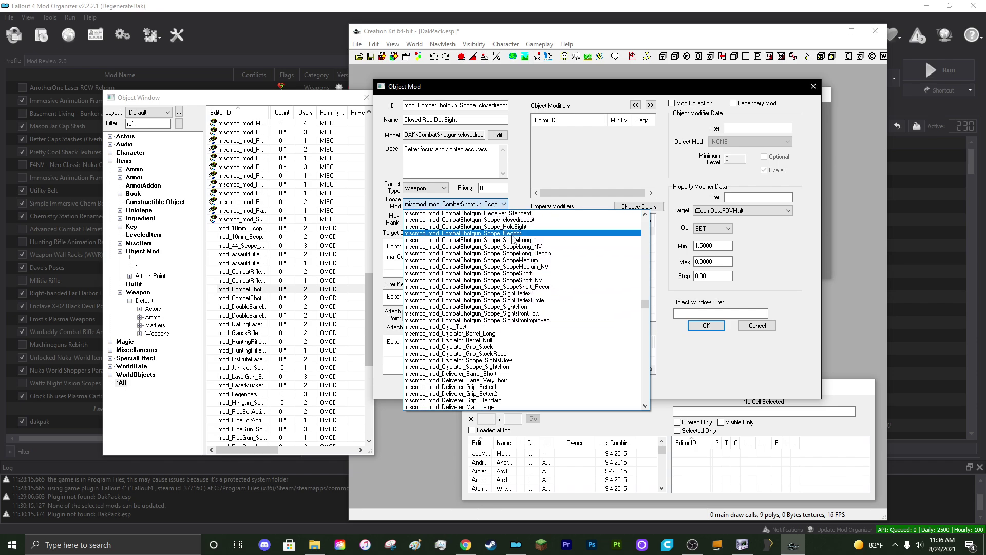
click(530, 220)
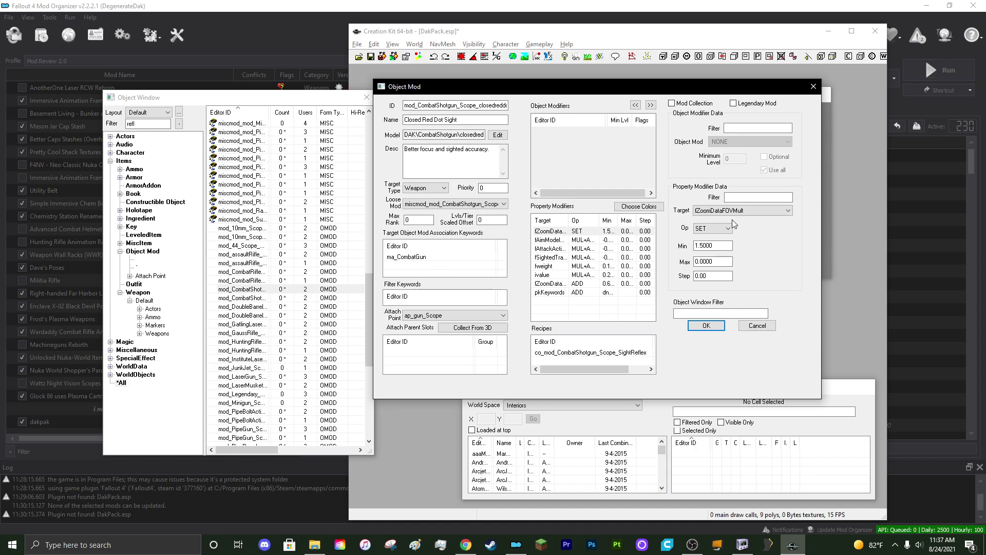
Step: Set the minimum of the fZoomDataCameraOffsetZ property modifier to 2.000 and save the object mod as a new form
click(557, 235)
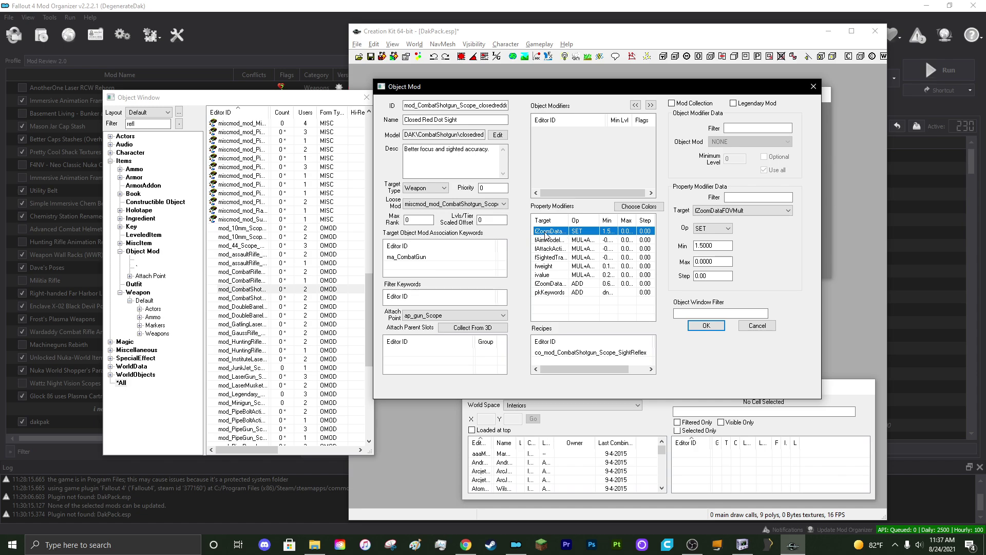
click(562, 284)
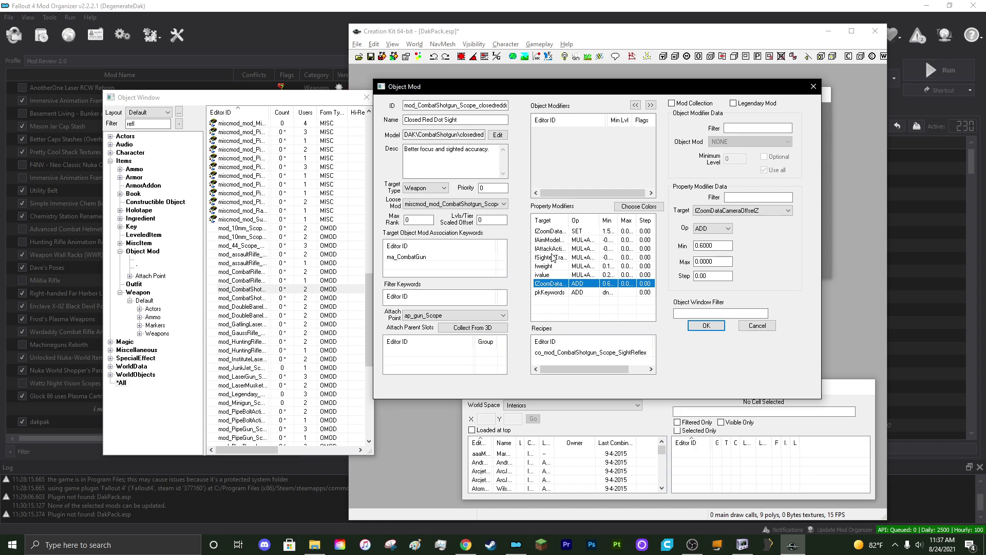
click(597, 232)
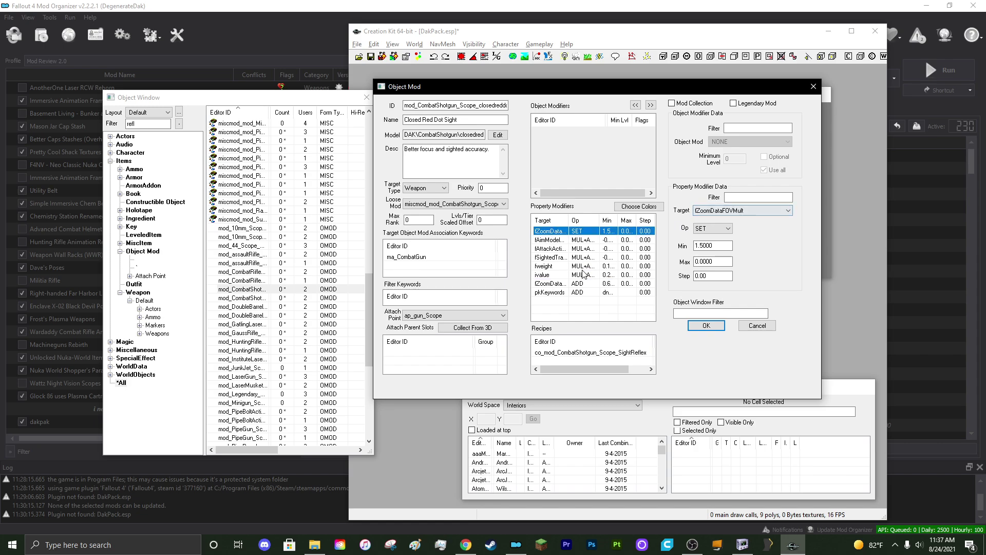
click(559, 285)
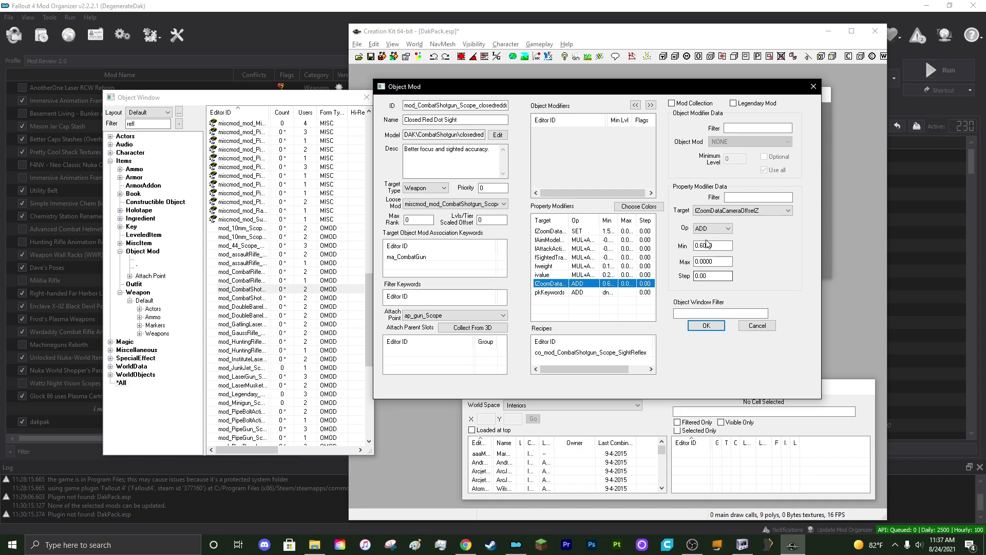
click(701, 247)
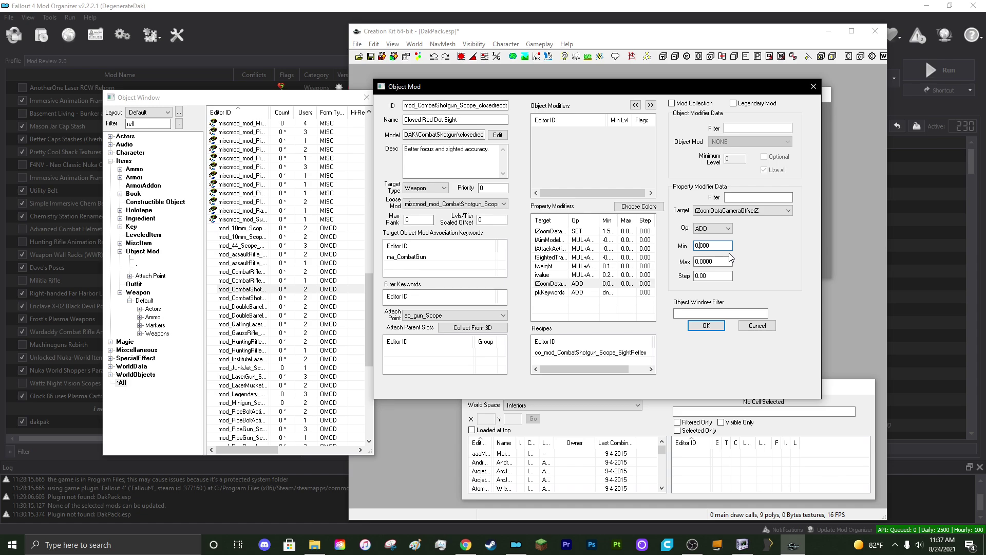
text(2)
click(709, 325)
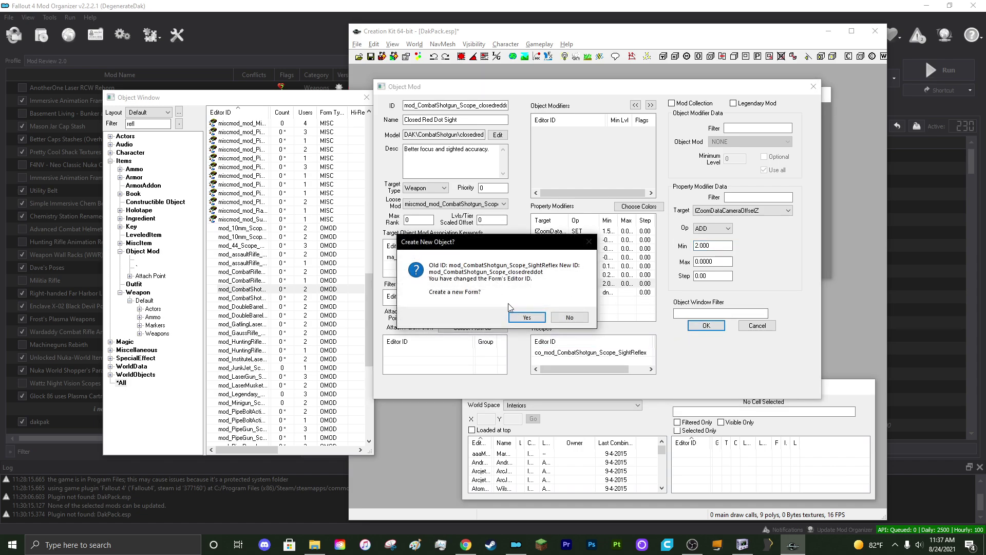
click(527, 317)
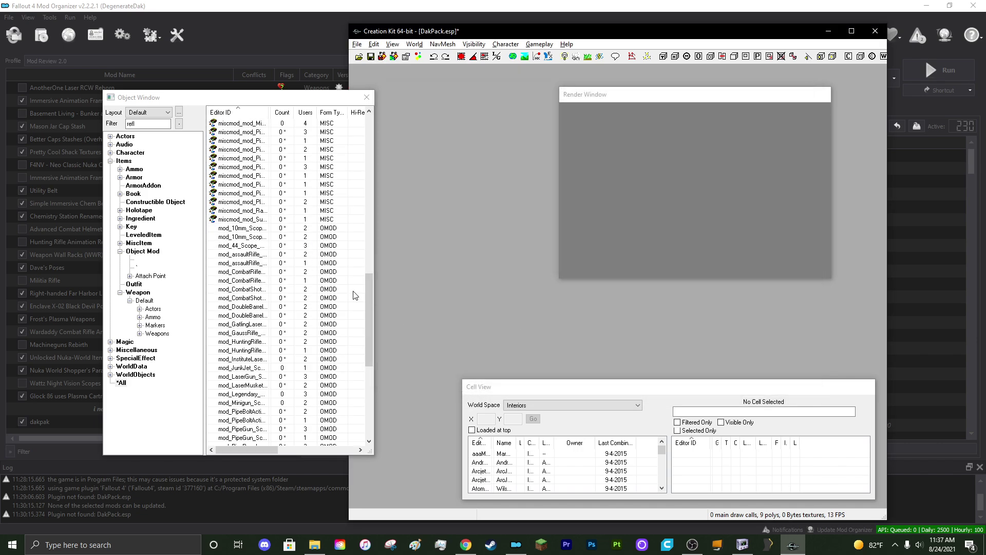
Step: Open the co_mod_CombatShotgun_Scope_SightReflex constructible object and change its ID to co_mod_CombatShotgun_Scope_closedreddot
drag(369, 298, 427, 143)
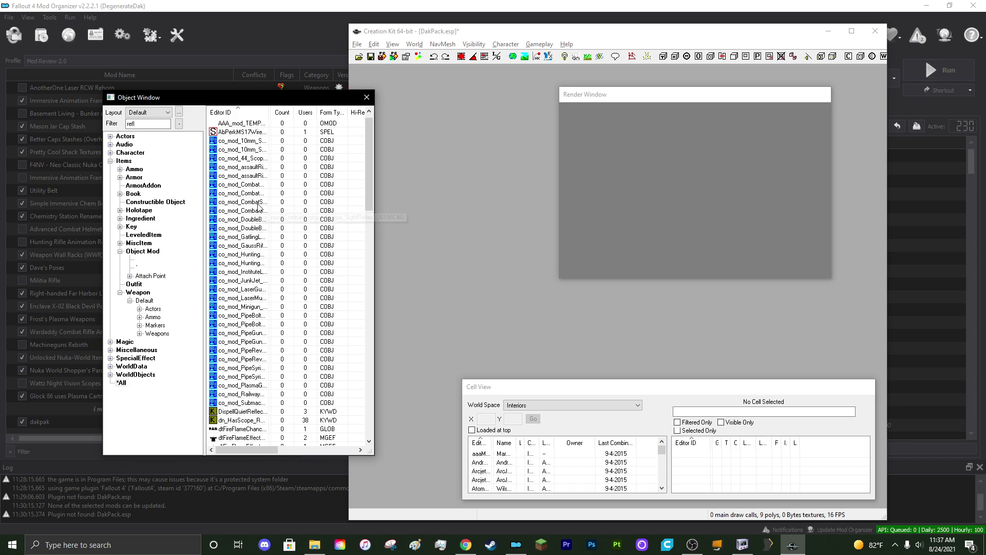
click(259, 203)
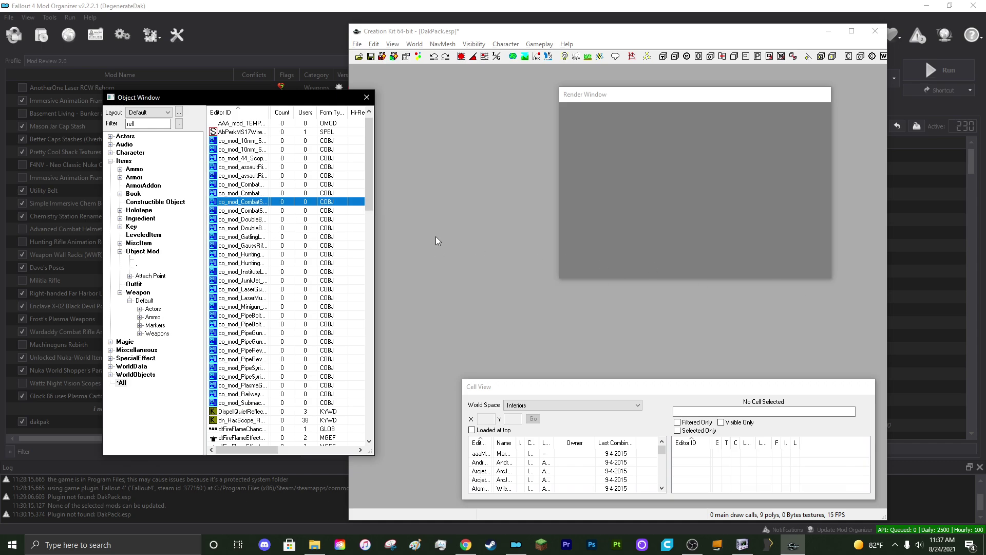
key(Return)
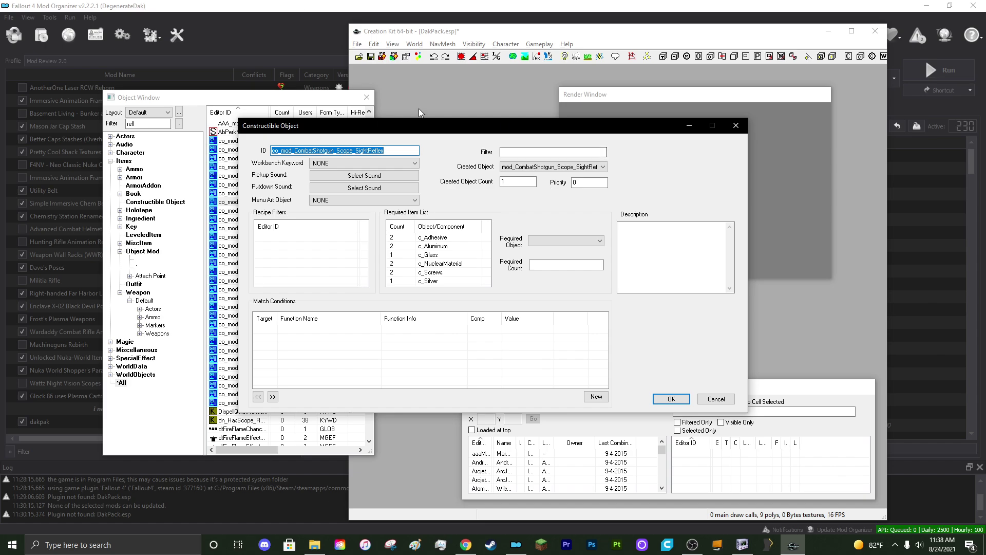
drag(386, 151, 355, 150)
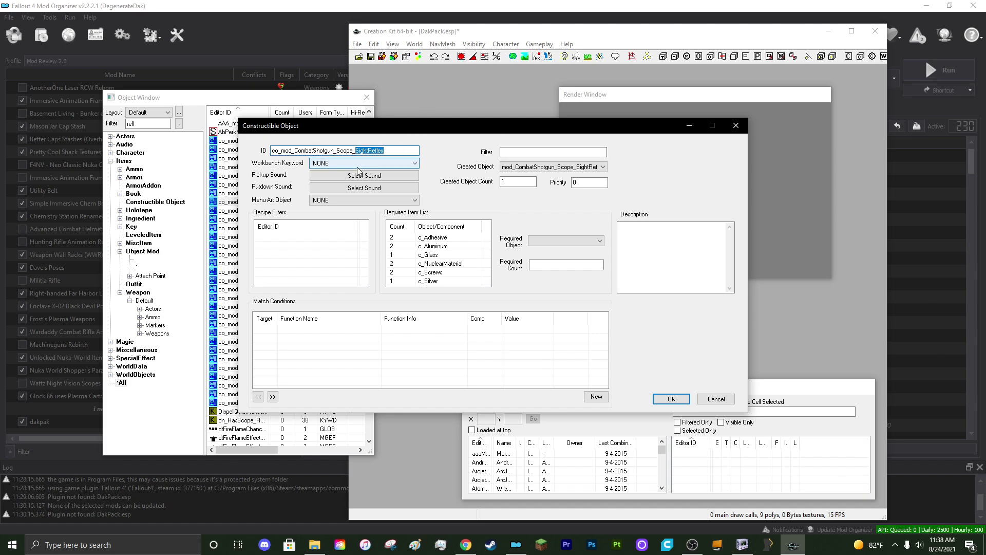
text(closedreddo)
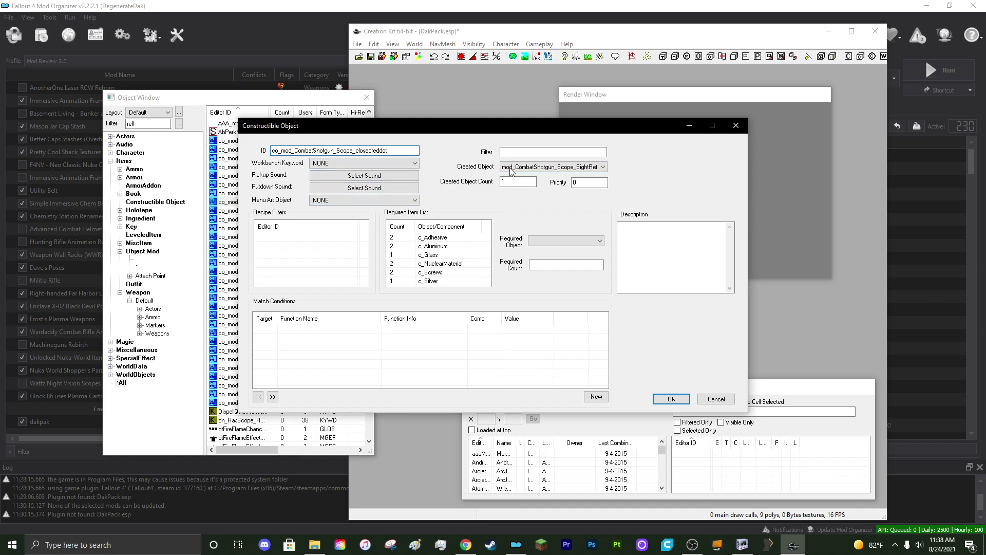
Step: Set the recipe's created object to mod_CombatShotgun_Scope_closedreddot
click(544, 167)
scroll(661, 208, up, 5)
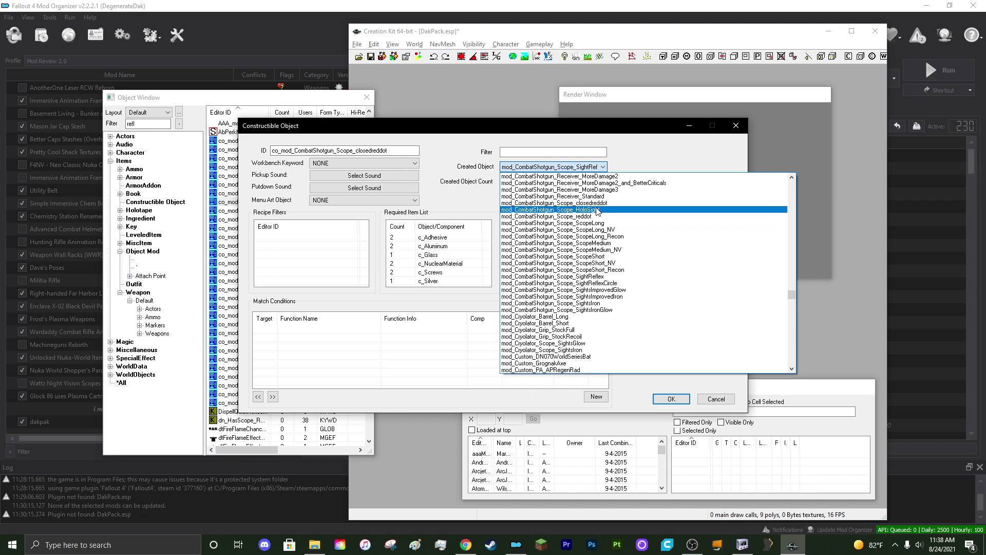
click(596, 203)
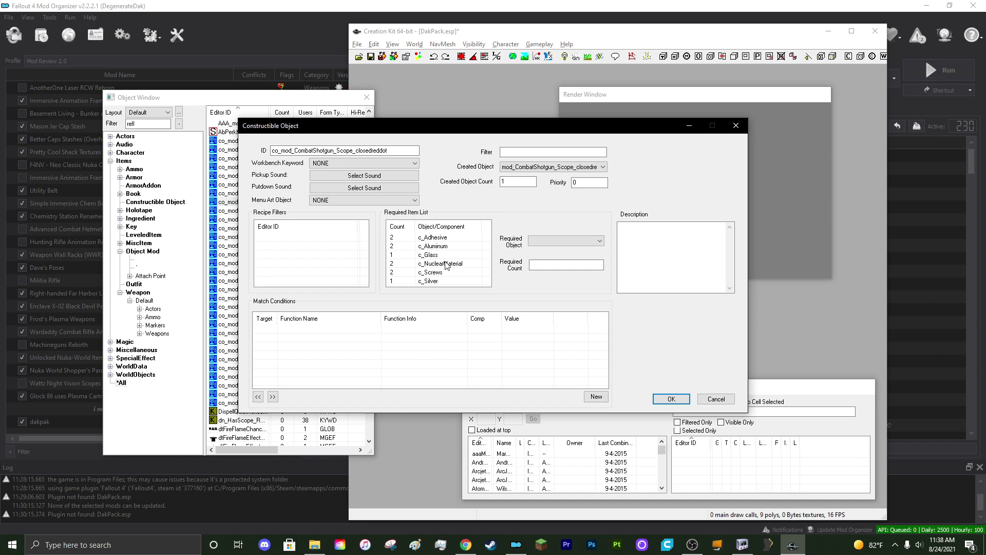
Step: Delete c_NuclearMaterial from the recipe's required items and save the constructible object as a new form
click(426, 264)
right_click(452, 265)
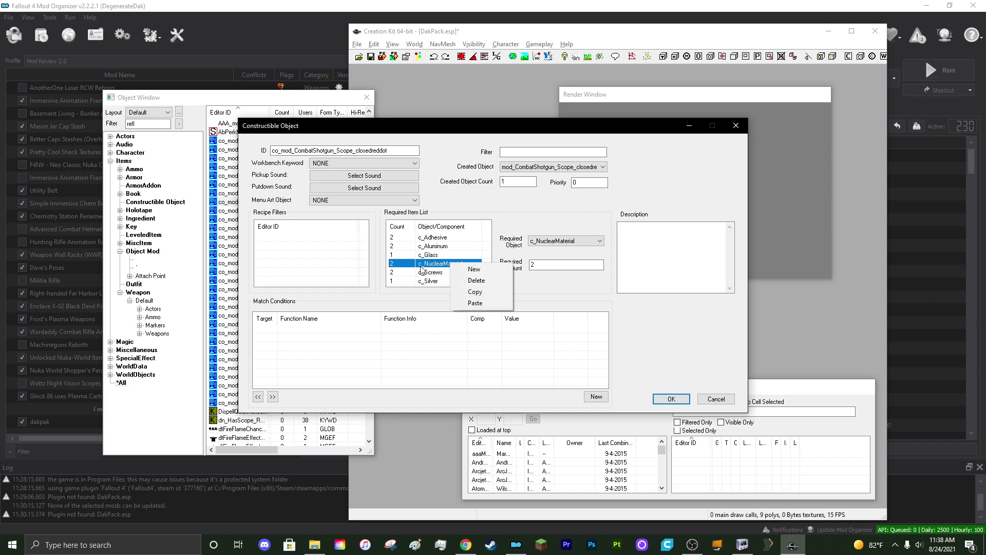
click(476, 281)
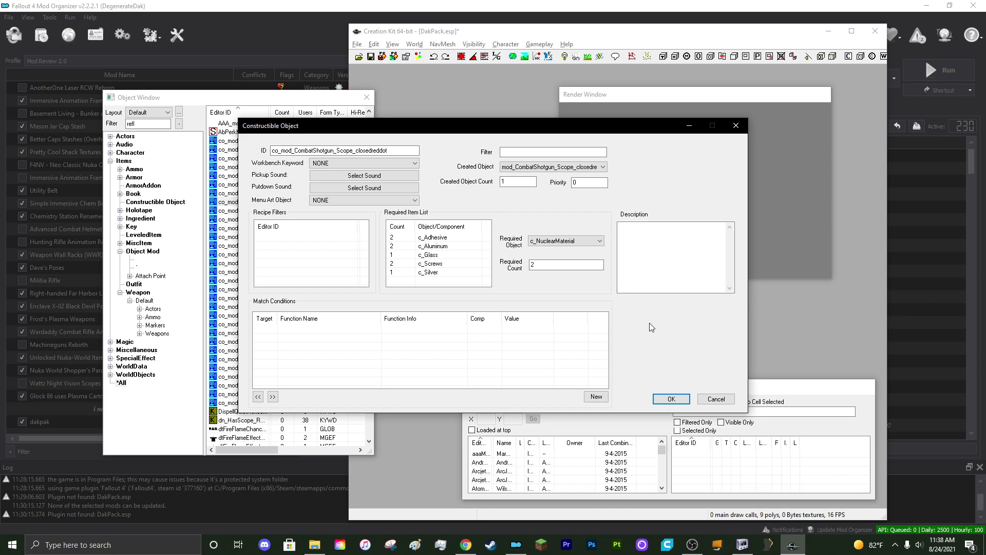
click(678, 400)
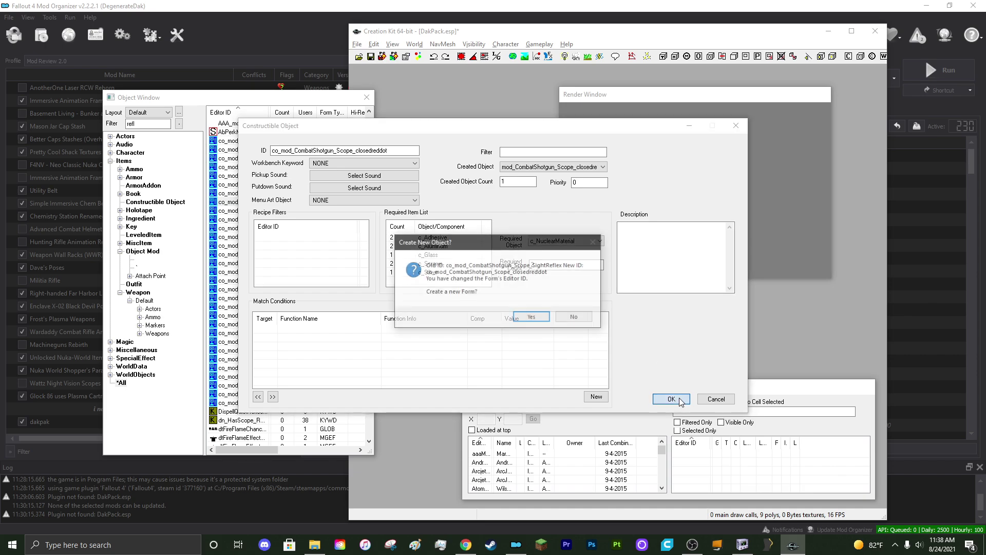
click(533, 317)
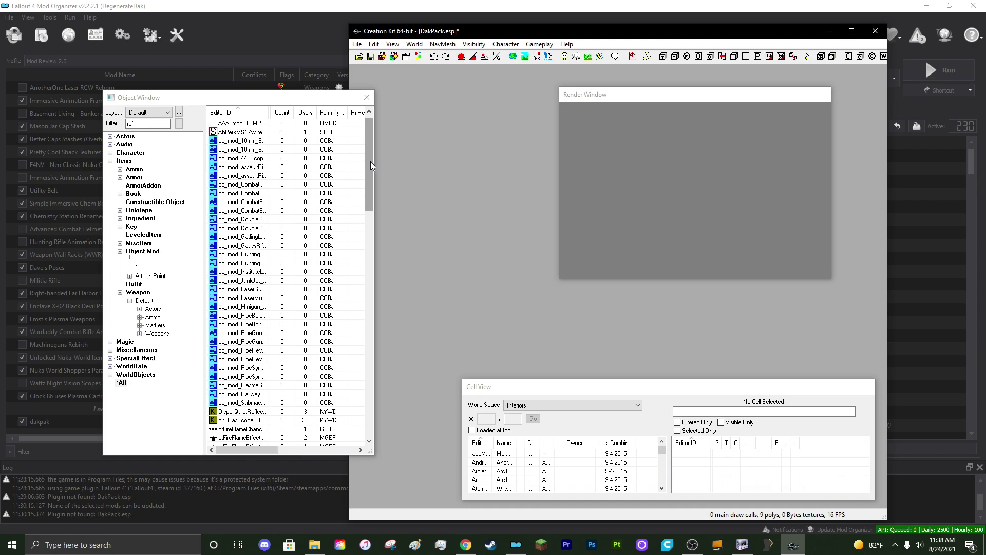
Step: Save the DakPack.esp plugin in the Creation Kit
click(356, 44)
mouse_move(374, 44)
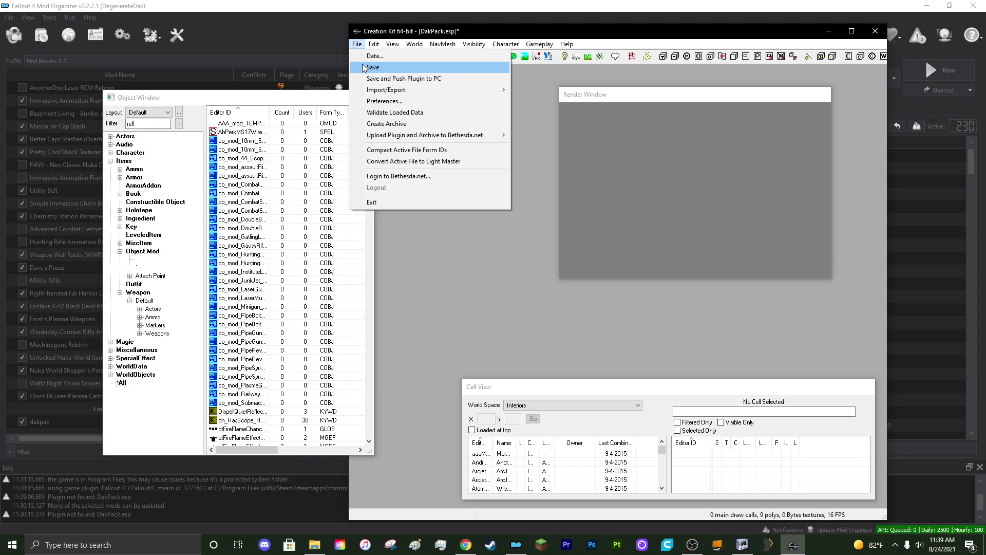
click(405, 71)
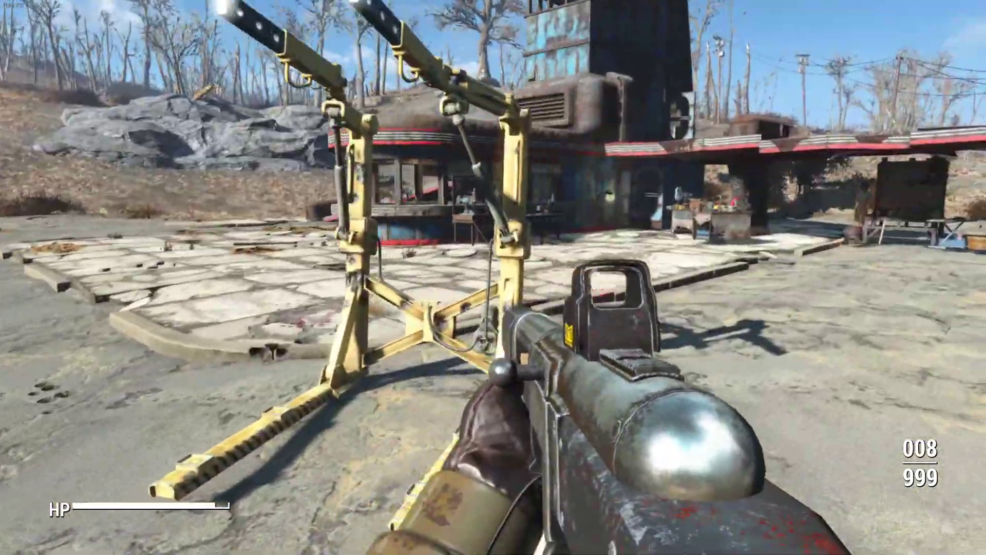
Step: In Fallout 4, go to the weapons workbench and open the Steadfast Advanced Combat Shotgun's sight mods to preview the Closed Red Dot Sight
key(w)
key(shift)
key(w)
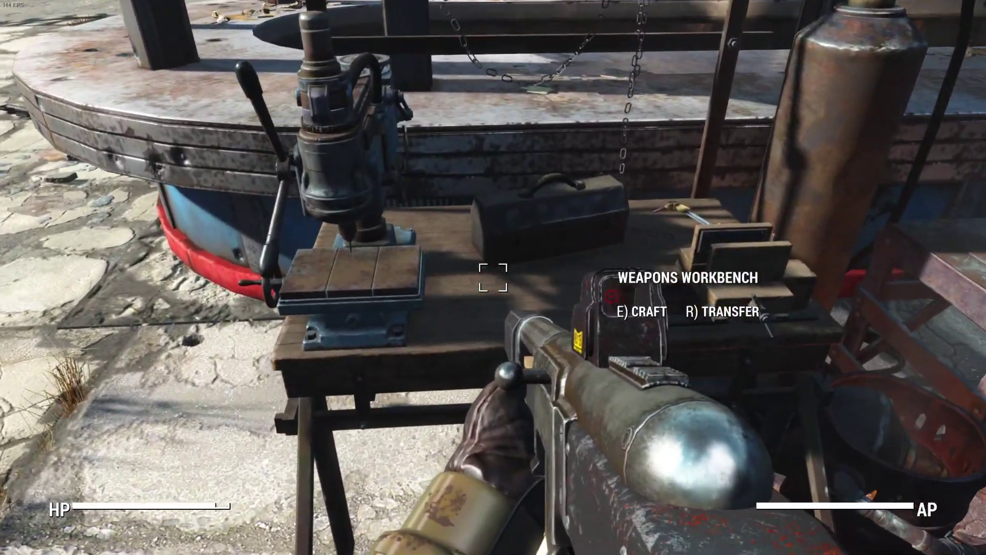
key(e)
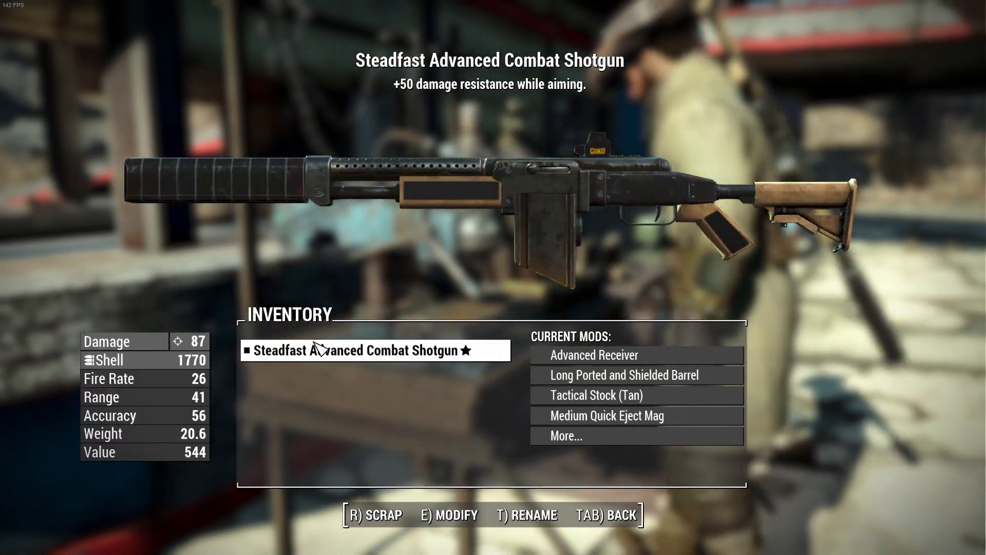
click(312, 351)
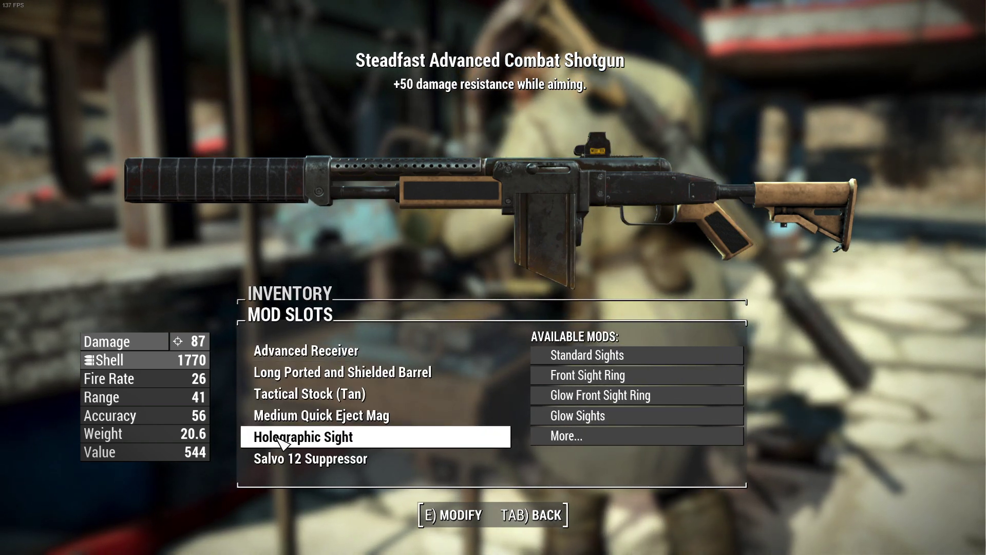
click(366, 436)
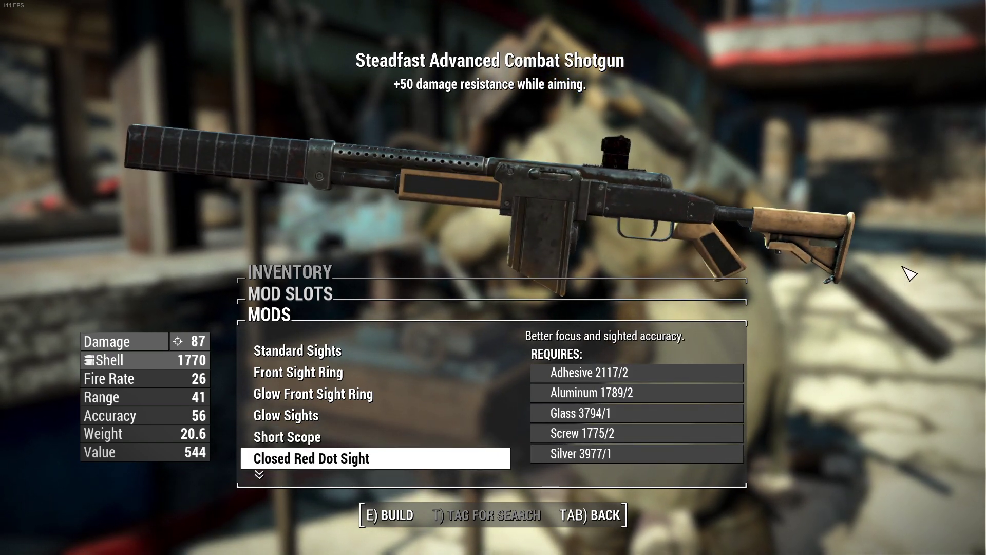
Step: Examine the Closed Red Dot Sight's fit and alignment on the combat shotgun preview from the side and rear
drag(660, 274, 628, 265)
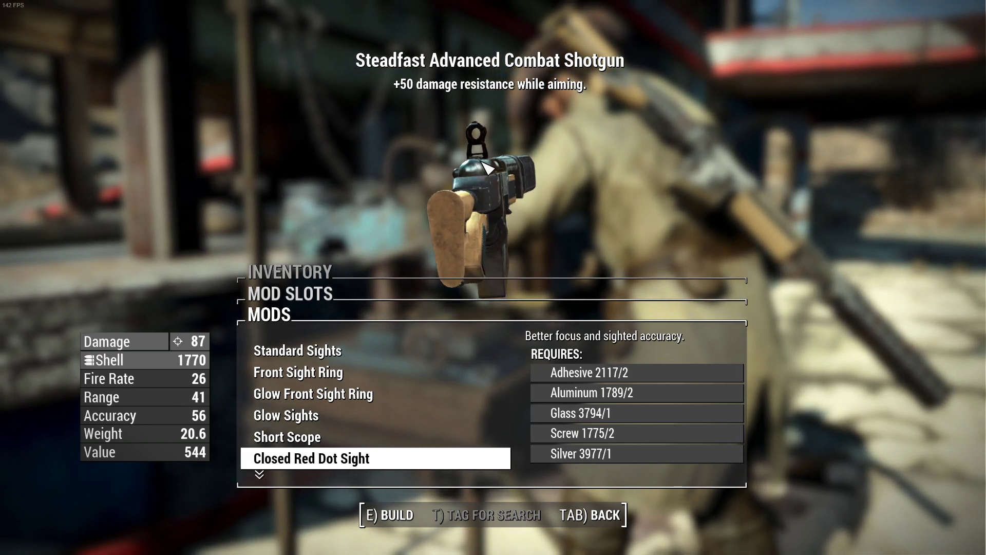
drag(495, 216, 745, 268)
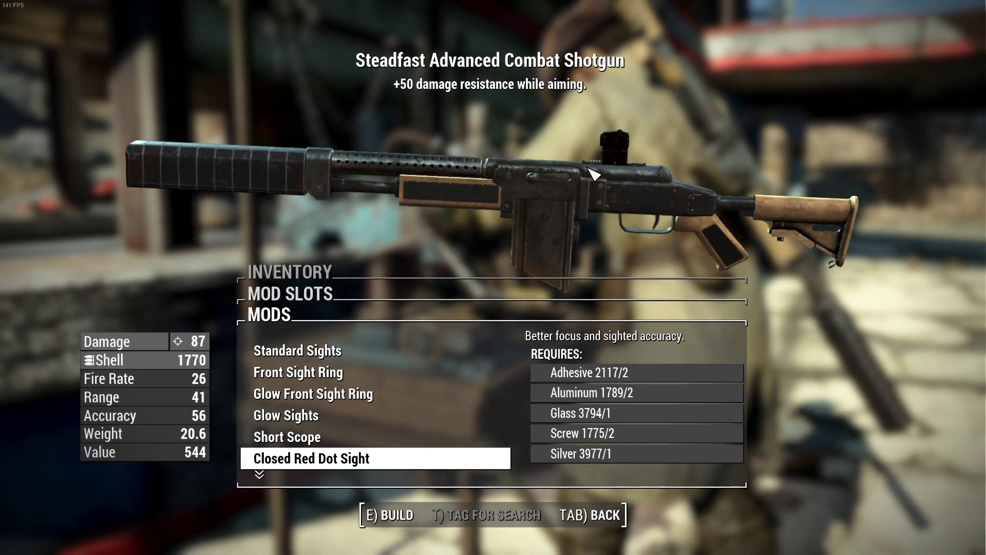
drag(678, 194, 730, 243)
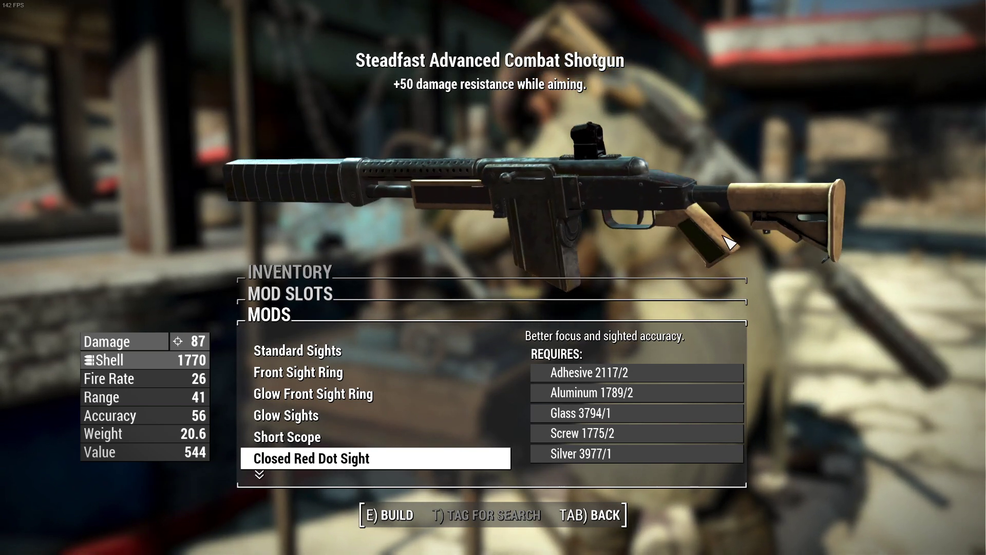
drag(586, 164, 787, 230)
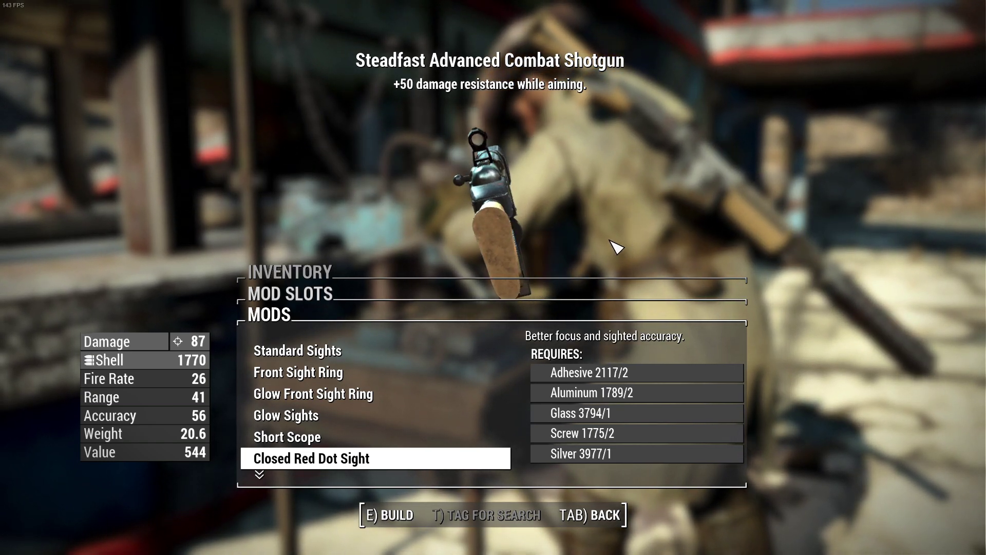
drag(615, 245, 611, 233)
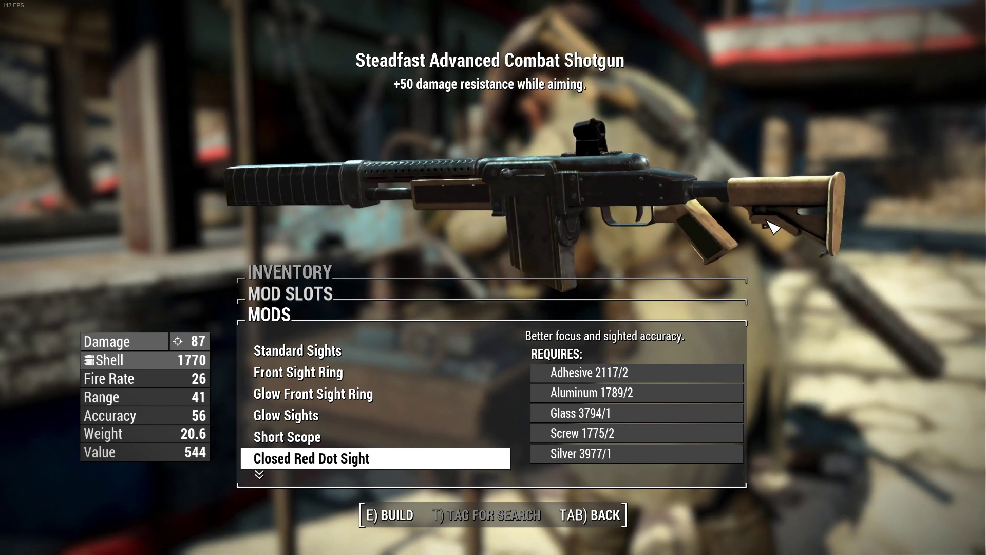
drag(817, 212, 879, 231)
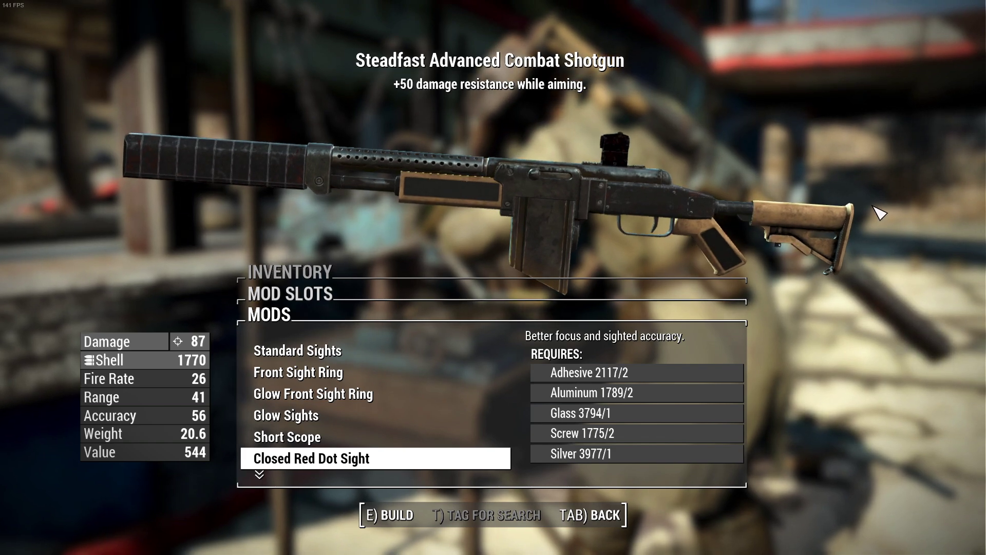
drag(657, 234, 855, 231)
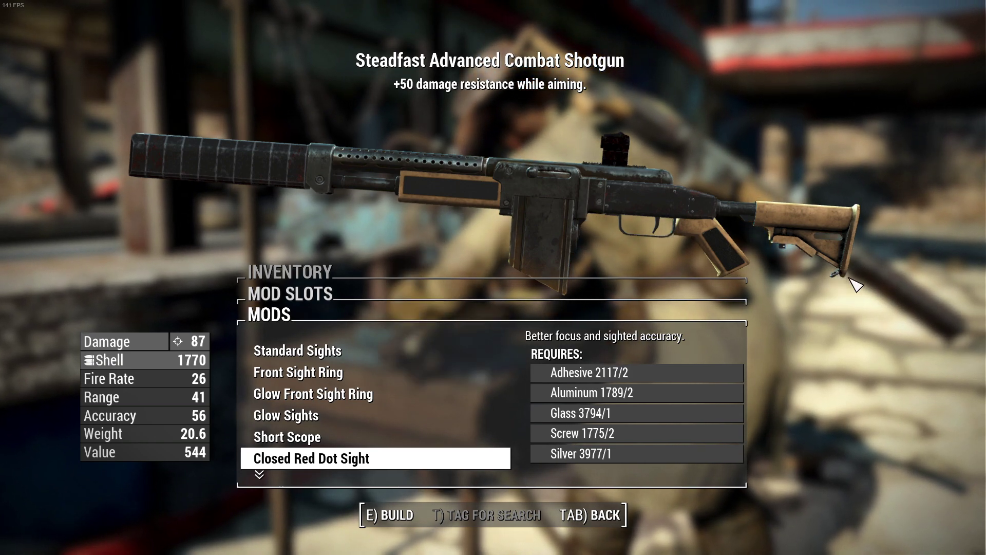
drag(877, 282, 805, 313)
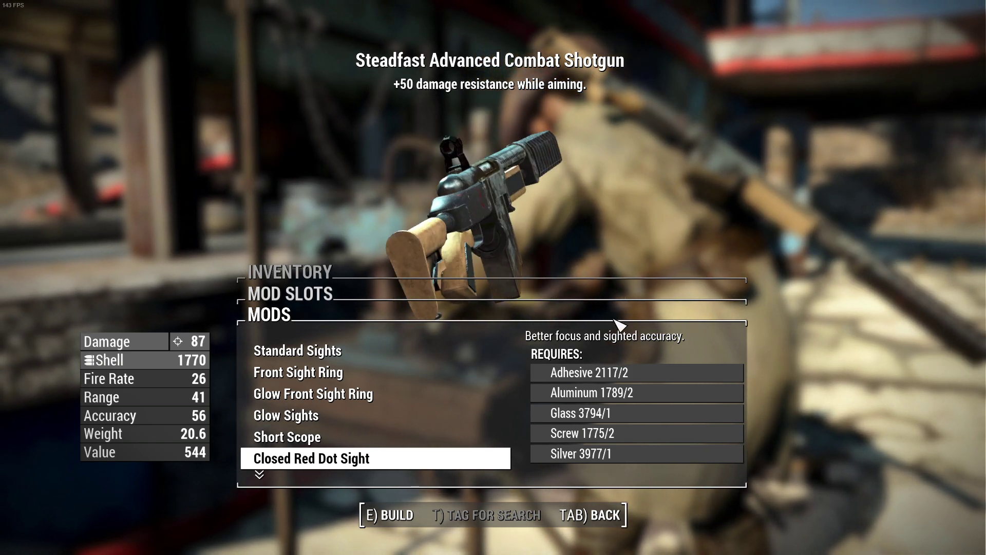
drag(615, 319, 442, 309)
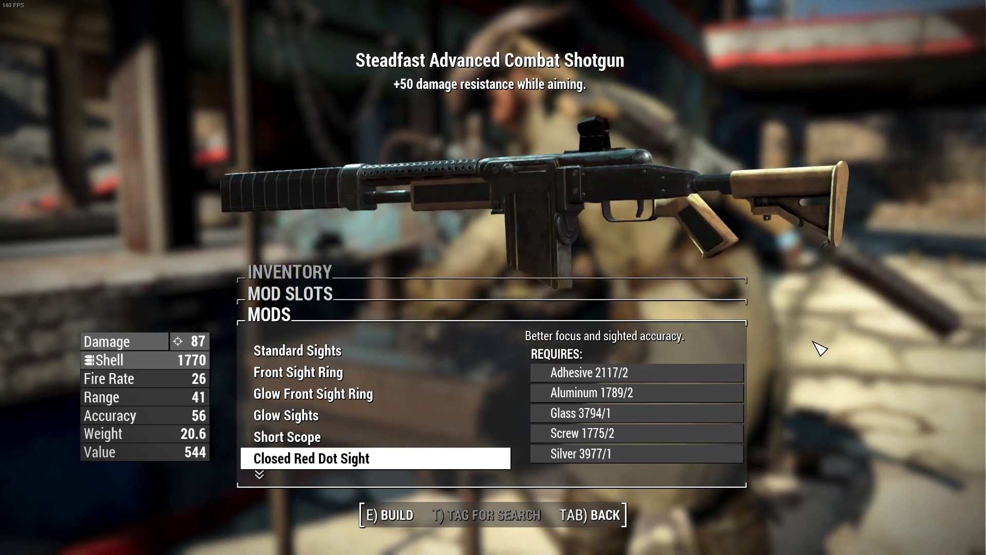
Step: Build the Closed Red Dot Sight on the combat shotgun and exit the weapons workbench
click(316, 462)
key(Return)
key(Tab)
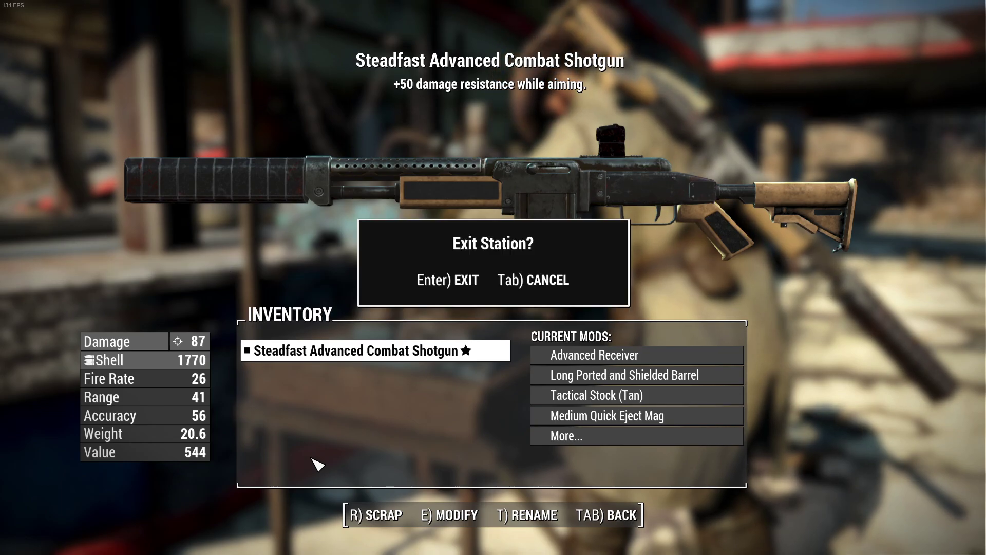
key(Return)
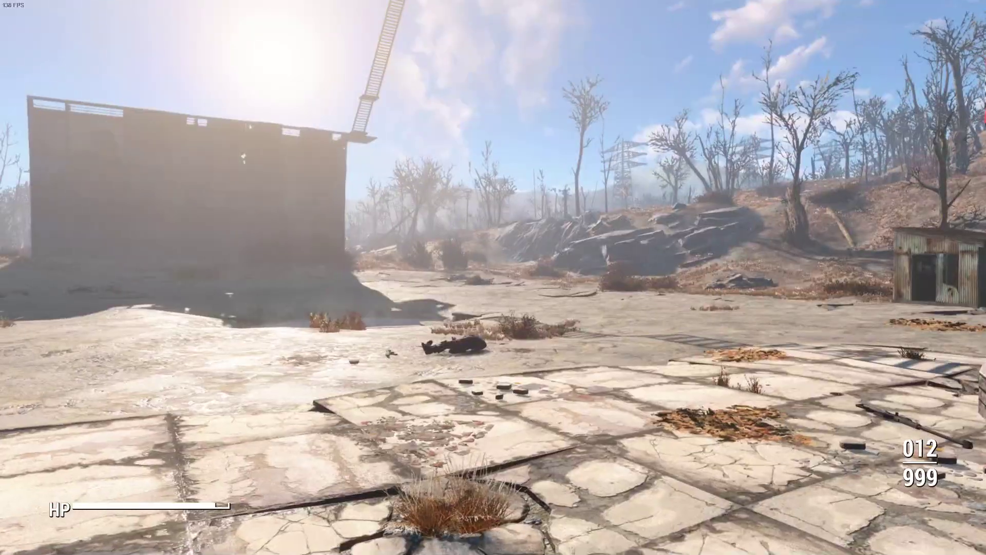
Step: Test the closed red dot sight in first person, checking its dot and alignment while aiming around the settlement
right_click(494, 278)
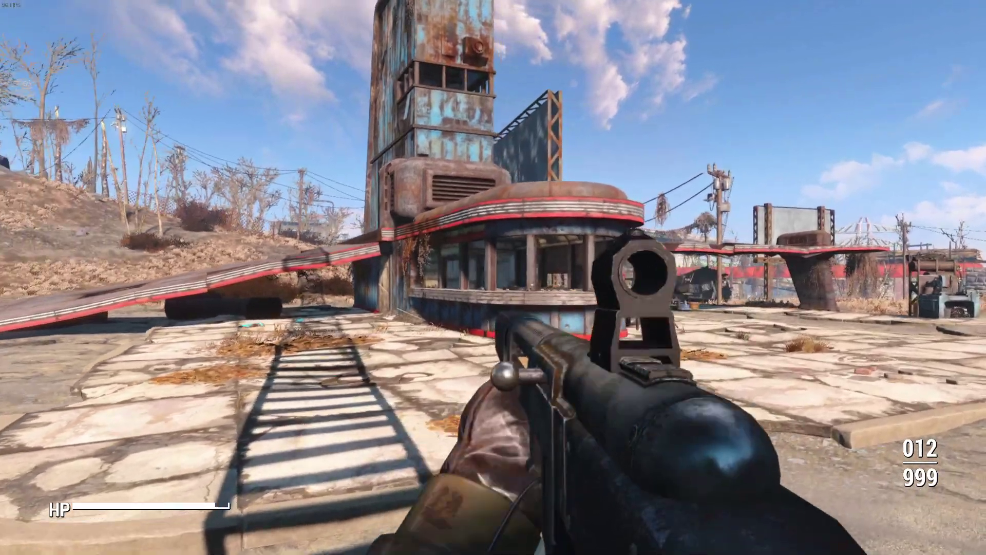
key(w)
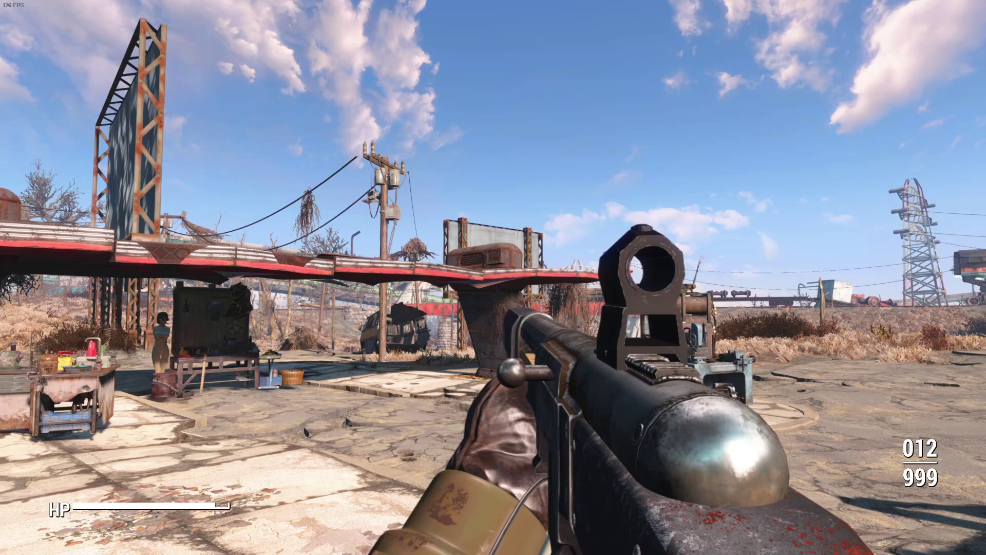
right_click(493, 278)
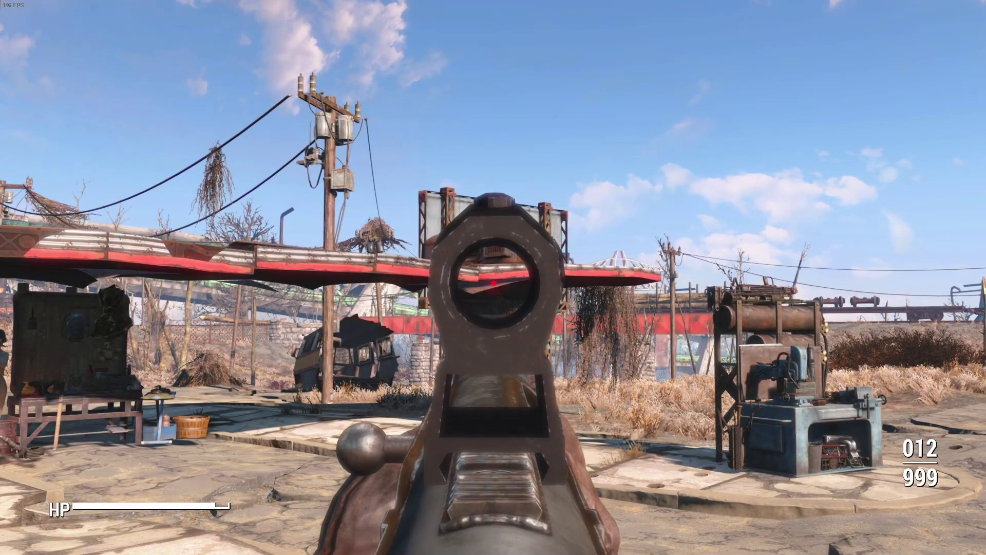
key(w)
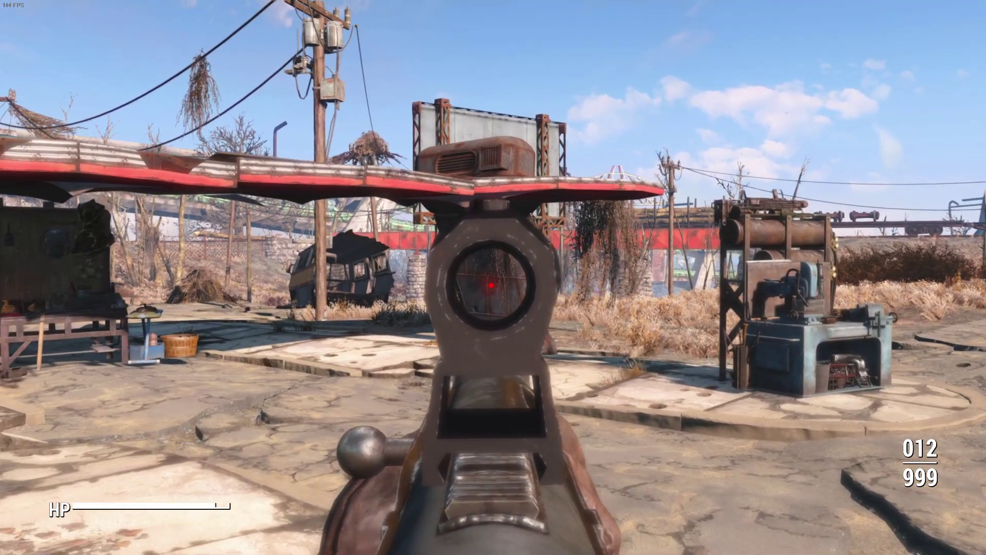
key(w)
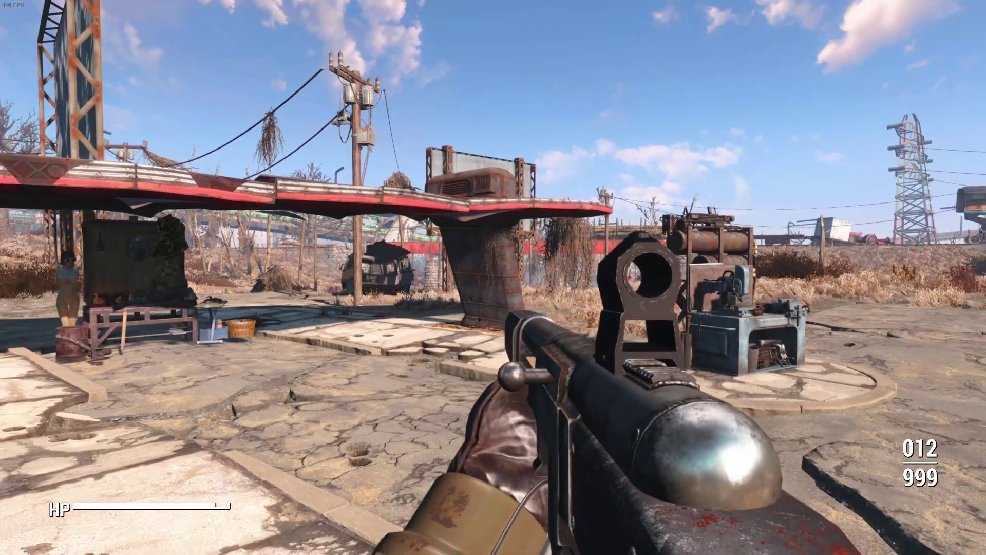
key(w)
key(w)
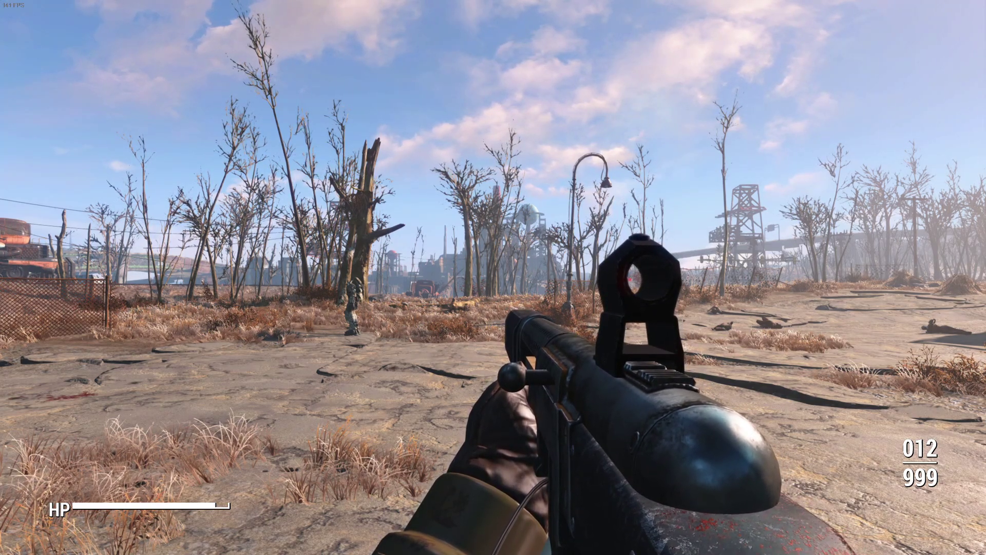
right_drag(493, 278, 493, 277)
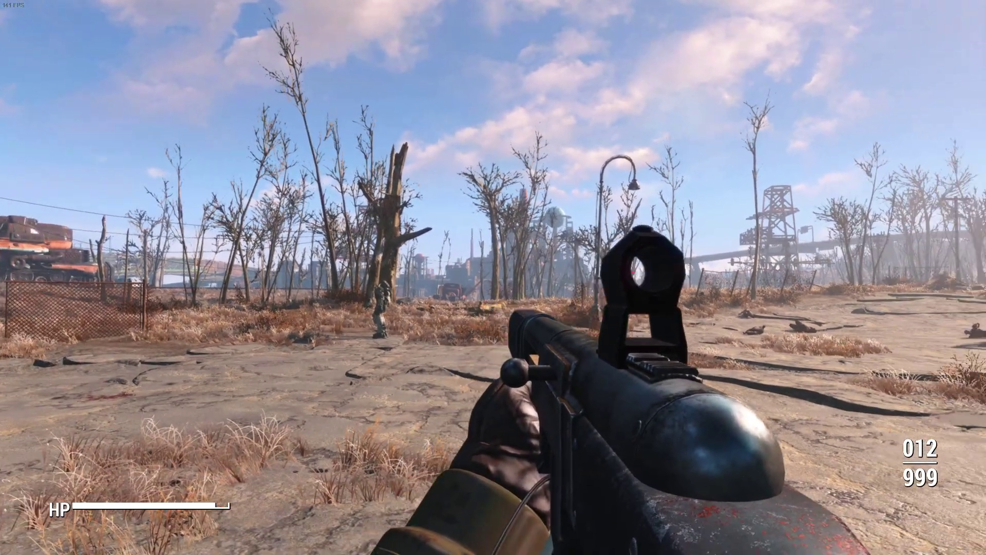